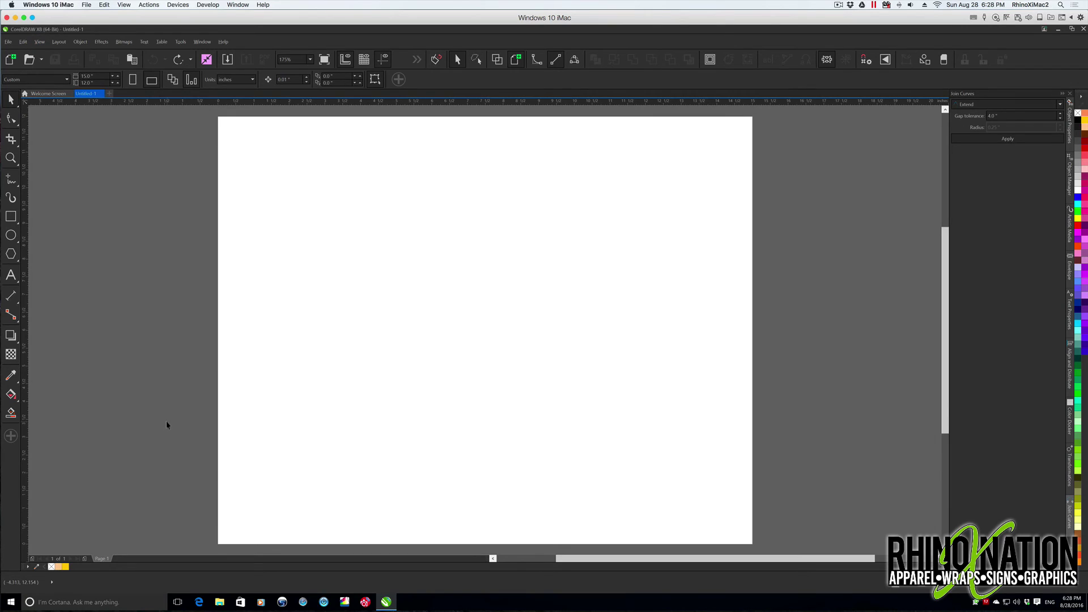
Review the Snap To options and place a vertical guideline through the page's middle at about X 7.5 inches
click(39, 41)
mouse_move(79, 371)
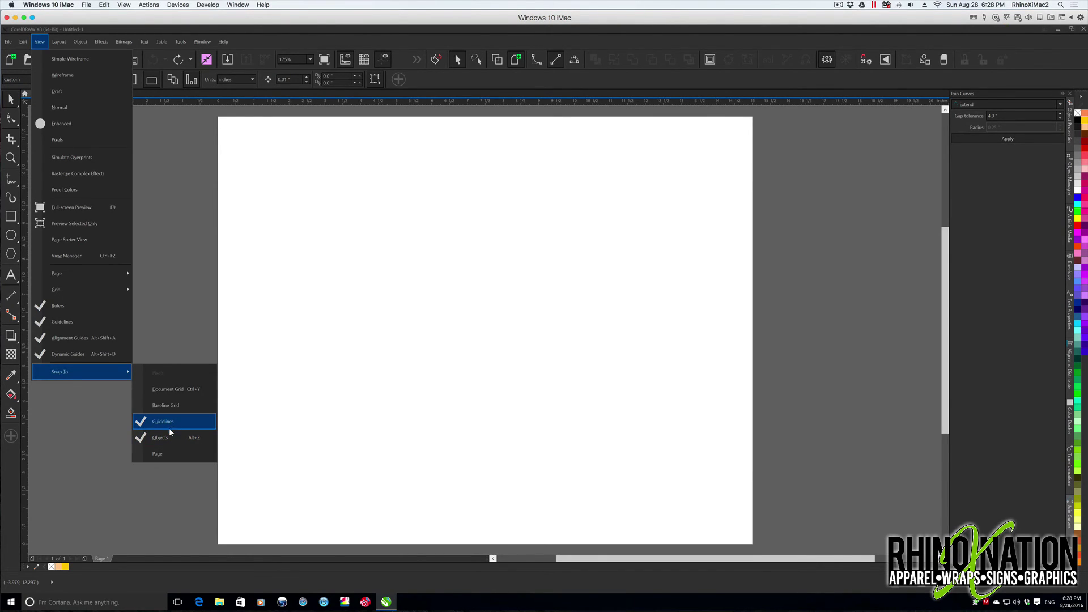
click(280, 363)
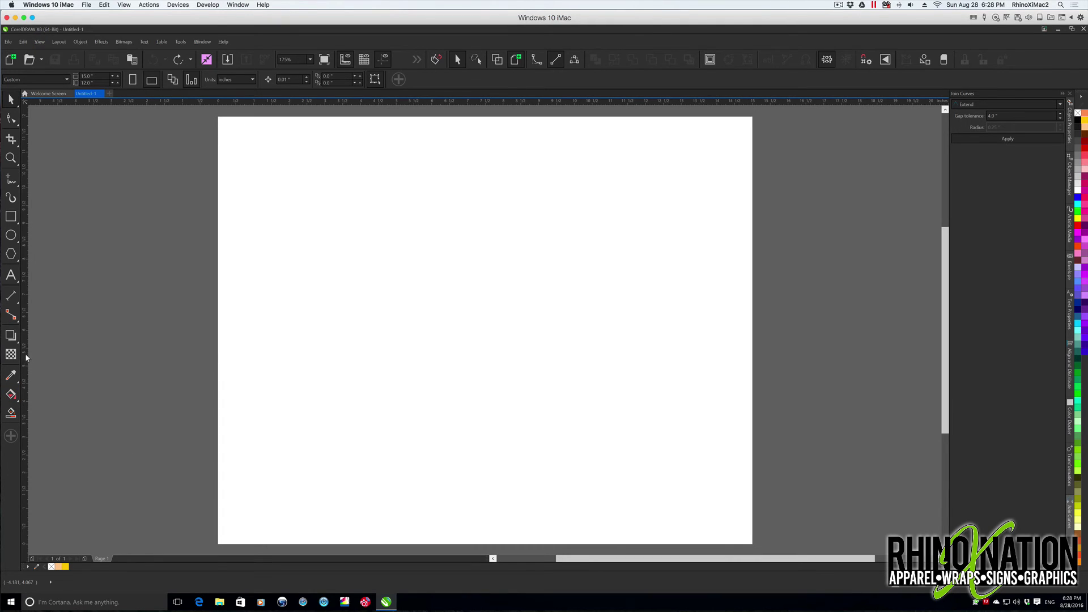
click(484, 295)
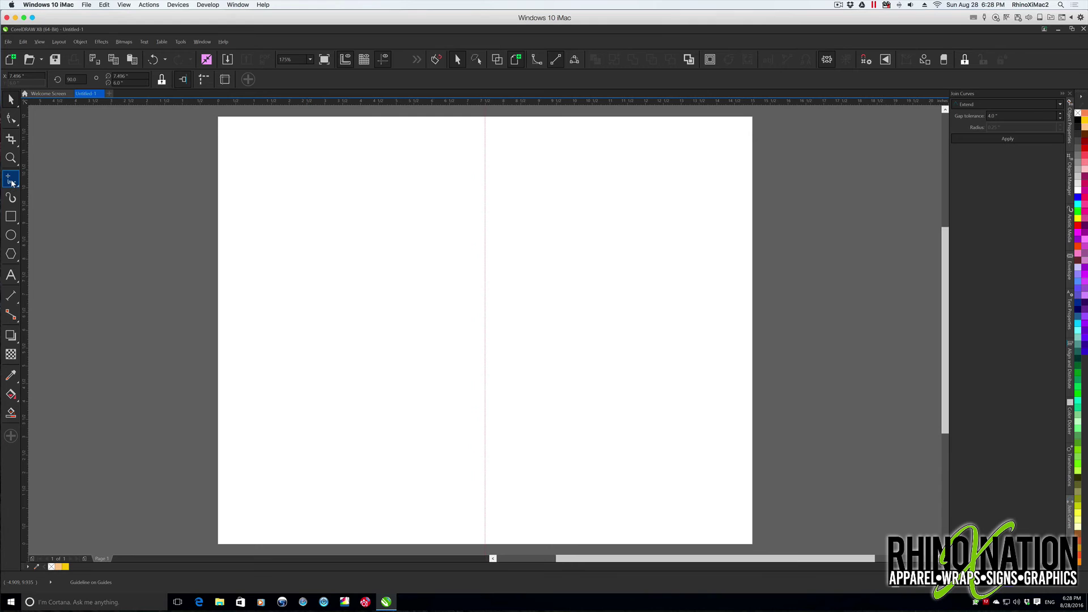
Draw an open four-node half-hexagon with both ends on the guideline, about 3.54 by 3.16 inches
click(12, 182)
click(93, 220)
click(485, 209)
click(358, 238)
click(359, 291)
double_click(485, 322)
Set the half-hexagon's outline width to 2.0 pt
click(11, 100)
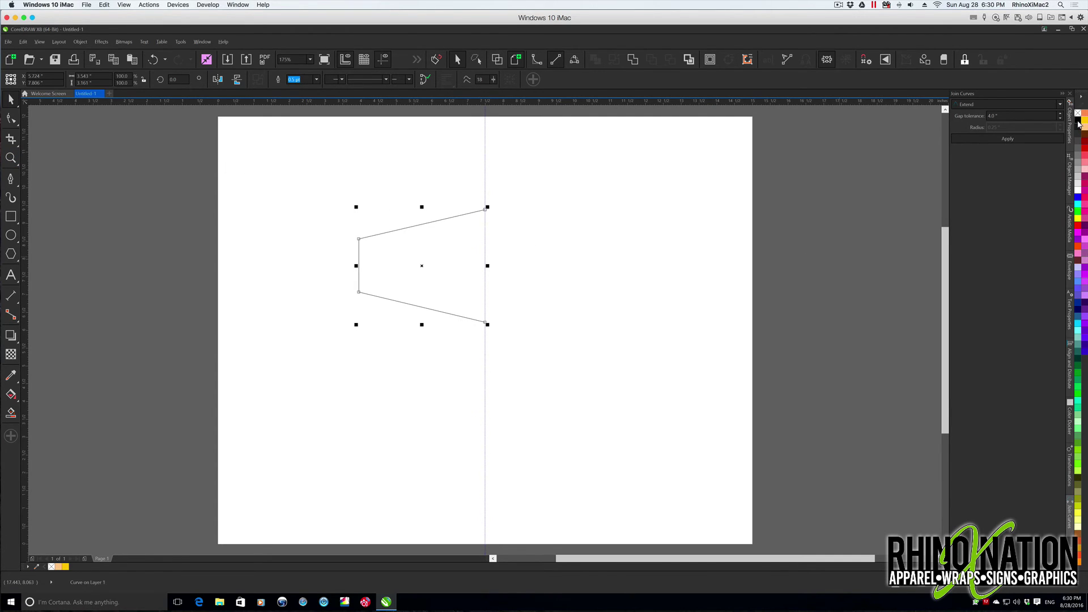
click(317, 79)
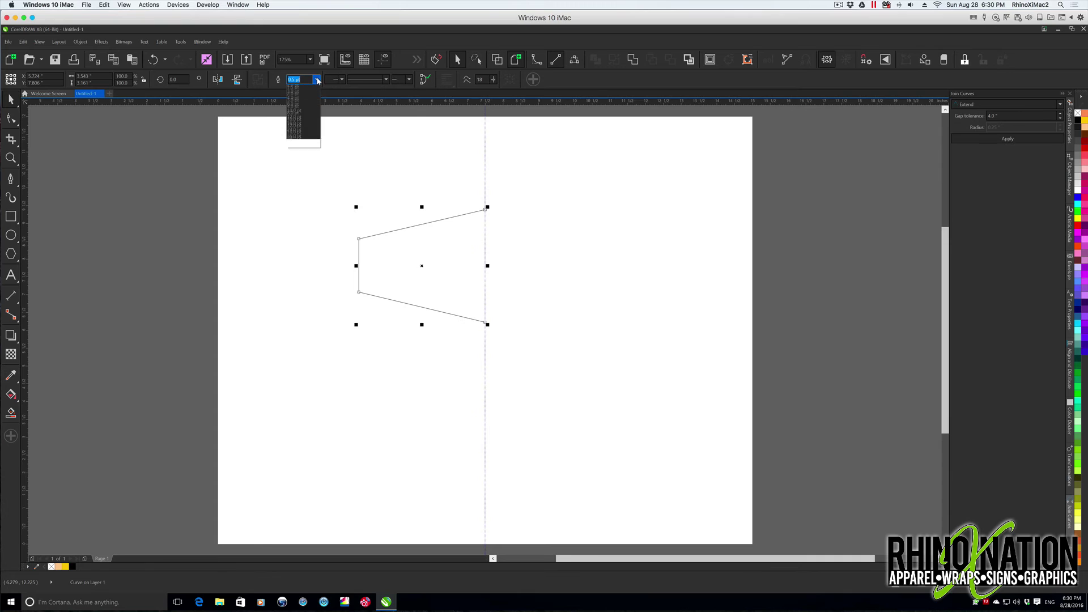
click(309, 126)
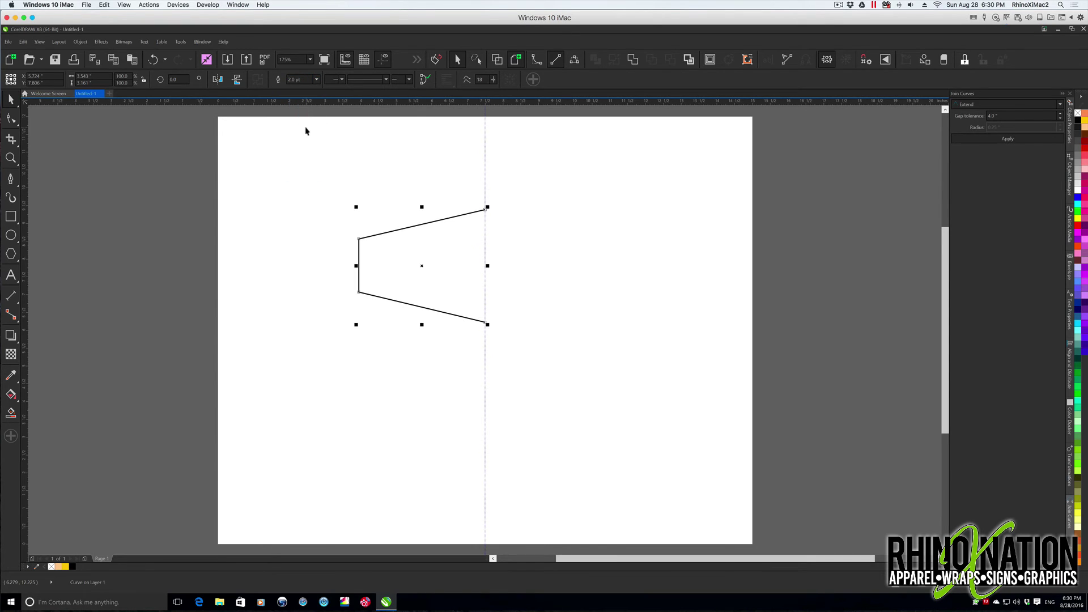
Duplicate the half-hexagon, mirroring the copy horizontally so its open ends meet the original's ends on the guideline
scroll(493, 196, up, 2)
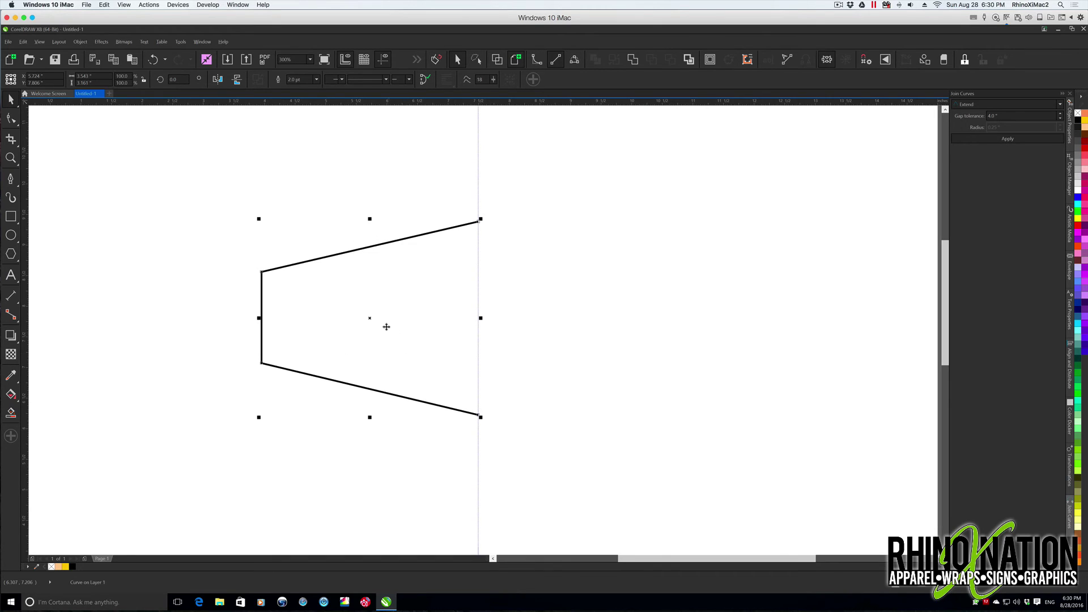
drag(369, 318, 417, 322)
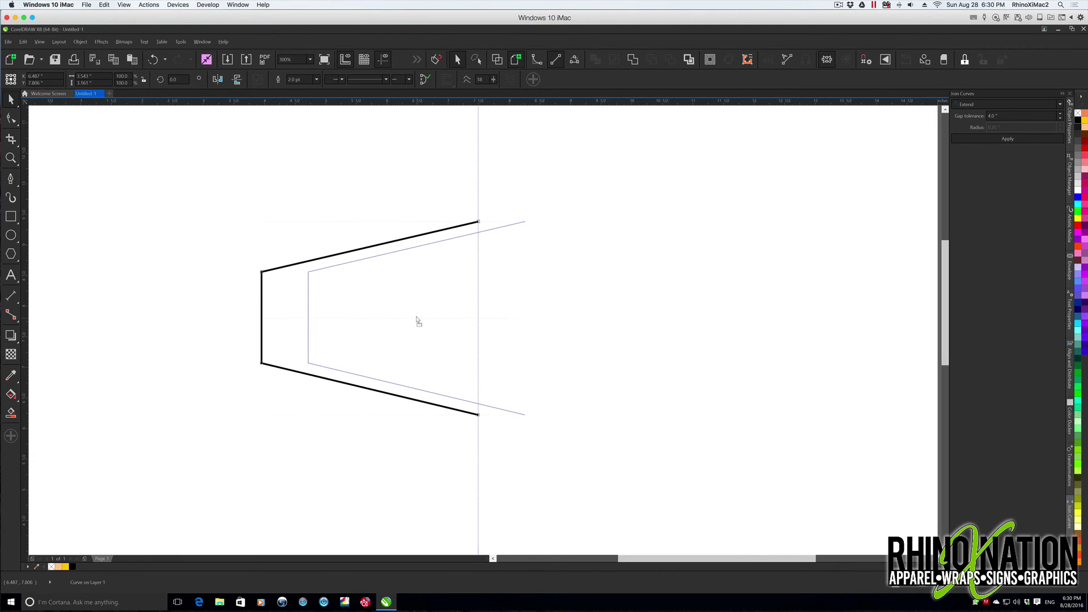
drag(417, 322, 429, 321)
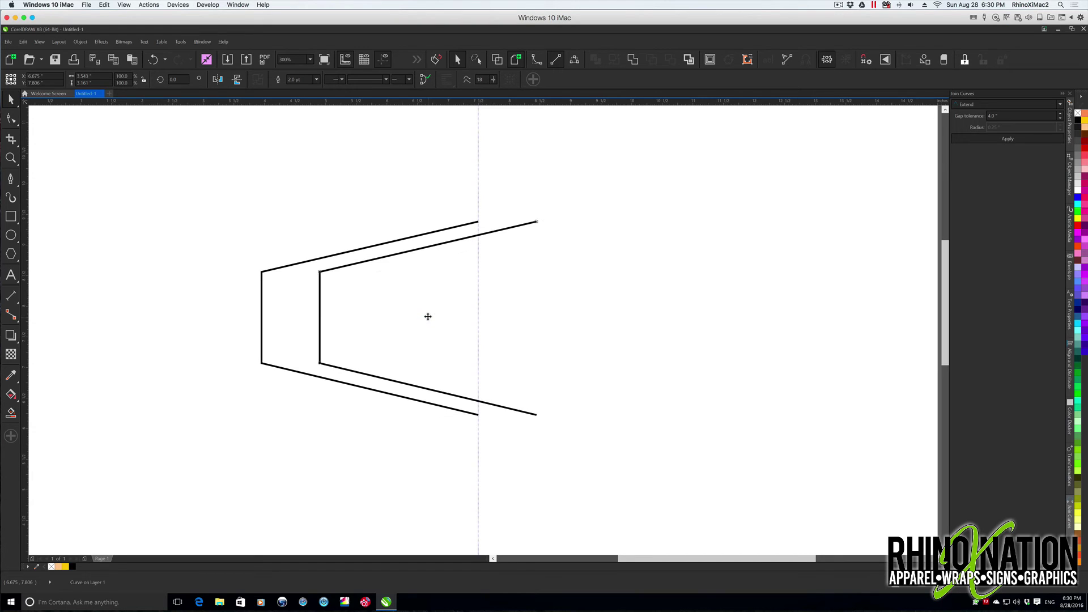
click(219, 82)
drag(428, 318, 642, 285)
key(ctrl+z)
drag(356, 250, 315, 234)
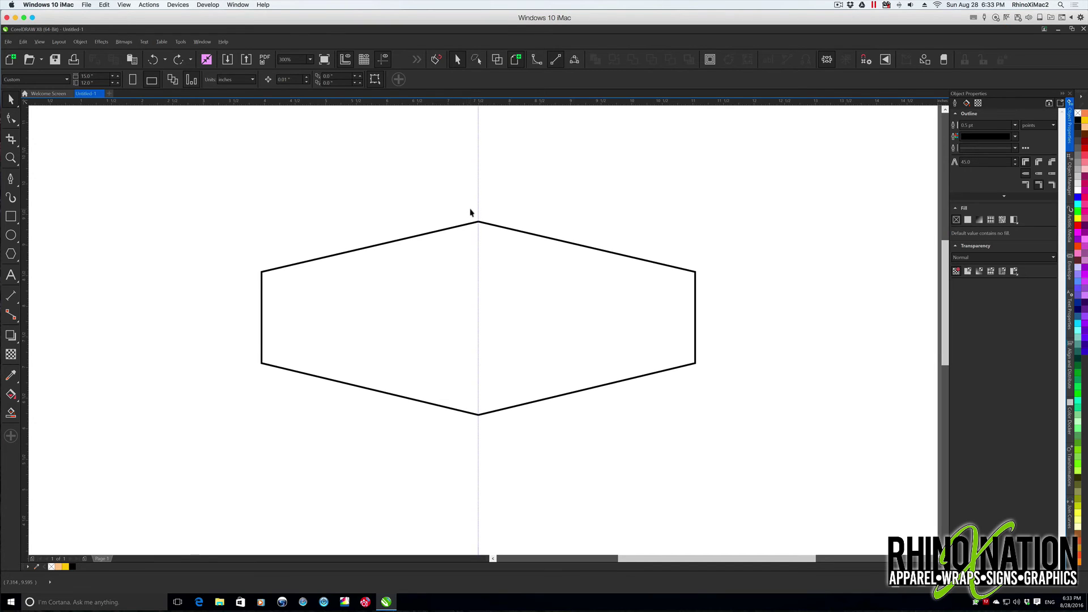
Try to join the top end nodes of the two halves with the Close Curve operation
scroll(470, 212, up, 2)
scroll(470, 210, up, 6)
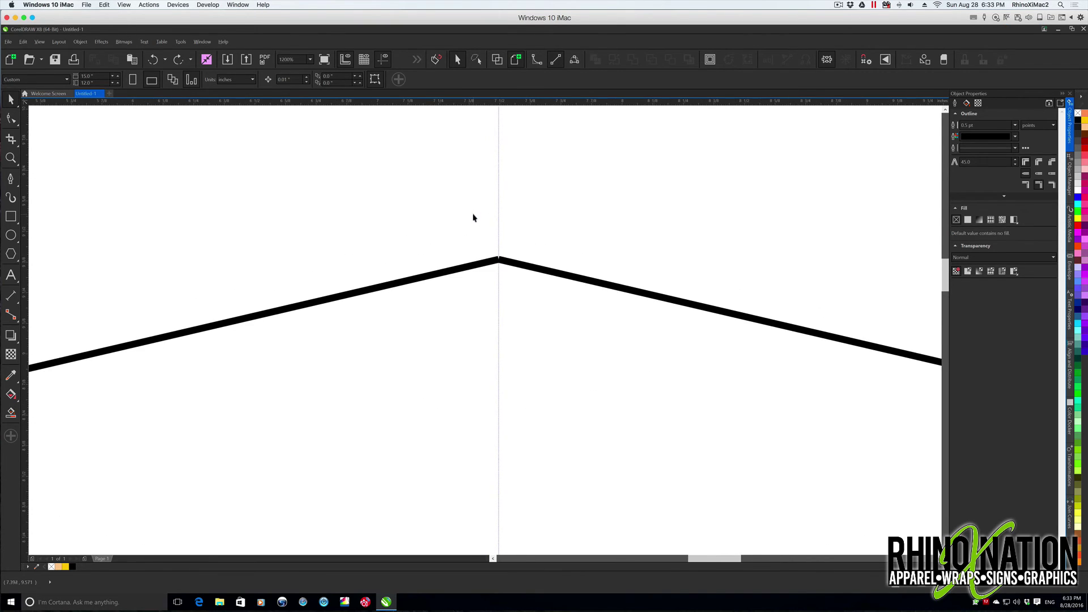
click(12, 119)
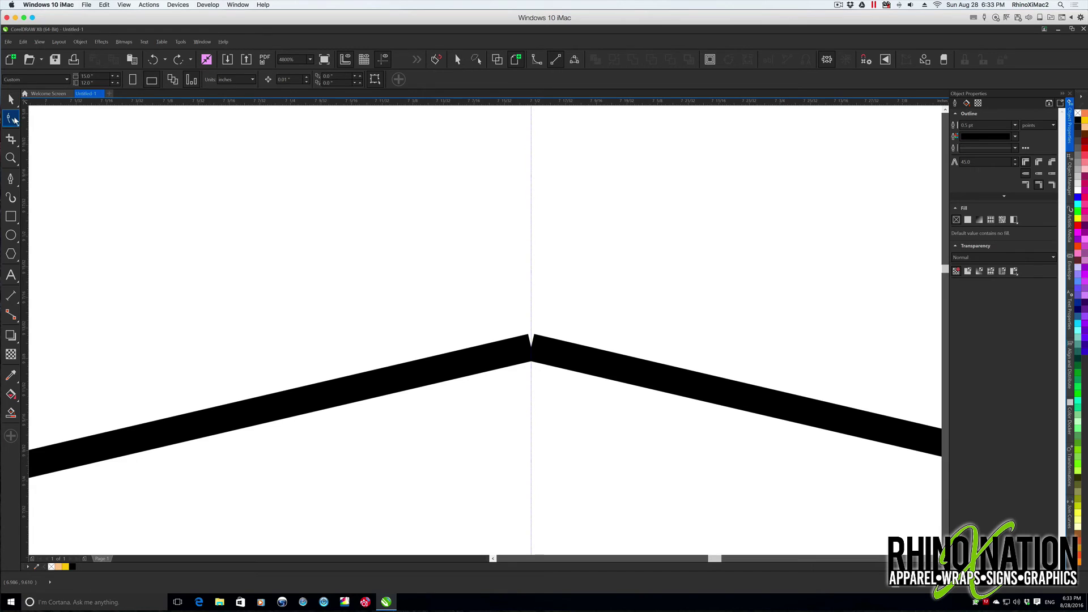
click(554, 352)
shift+click(502, 354)
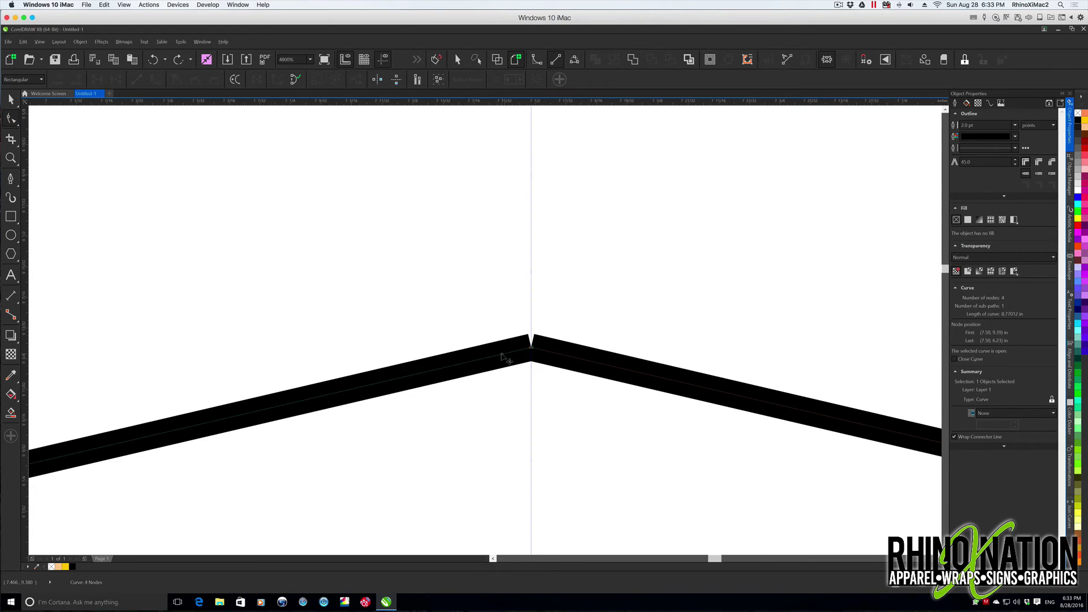
drag(507, 322, 565, 381)
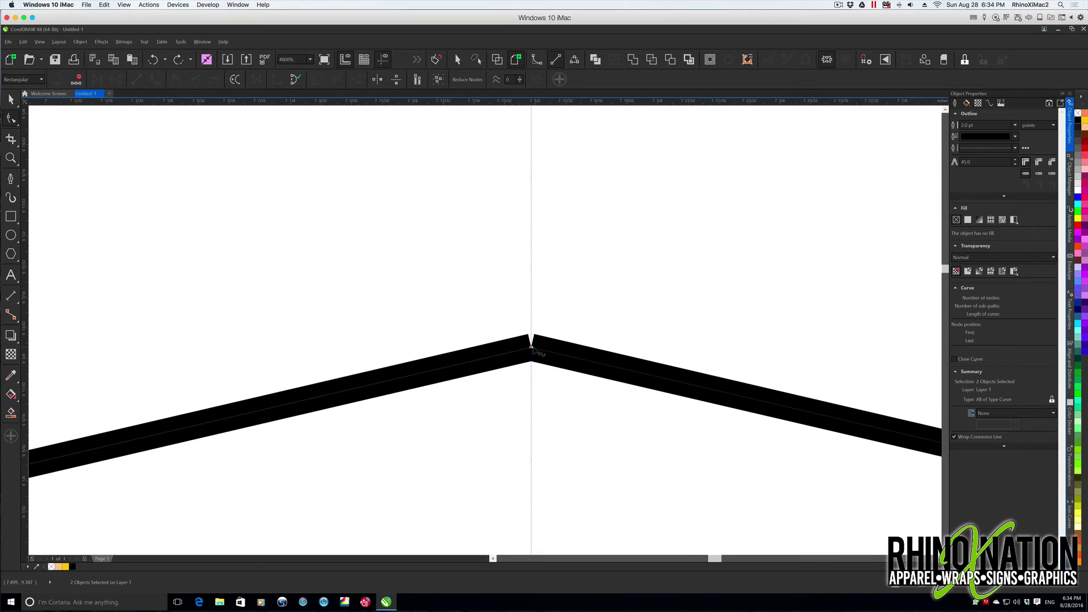
click(293, 83)
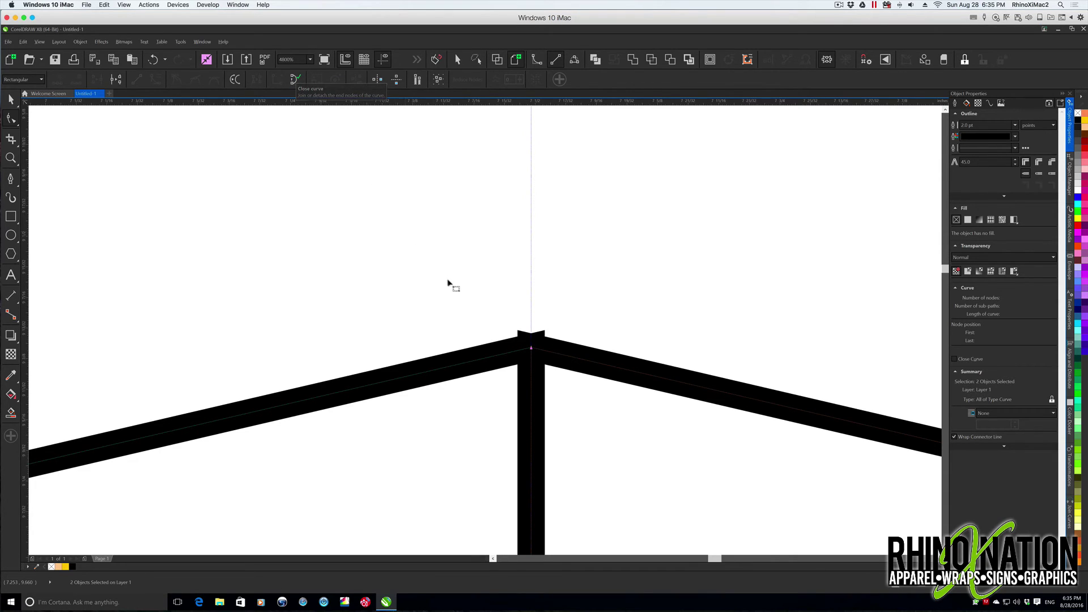
Move the two closed halves apart around the guideline, and undo both the moves and the curve closing
scroll(448, 284, down, 5)
click(12, 101)
click(407, 321)
drag(400, 297, 382, 298)
drag(485, 291, 511, 291)
key(ctrl+z)
key(ctrl+z)
key(ctrl+z)
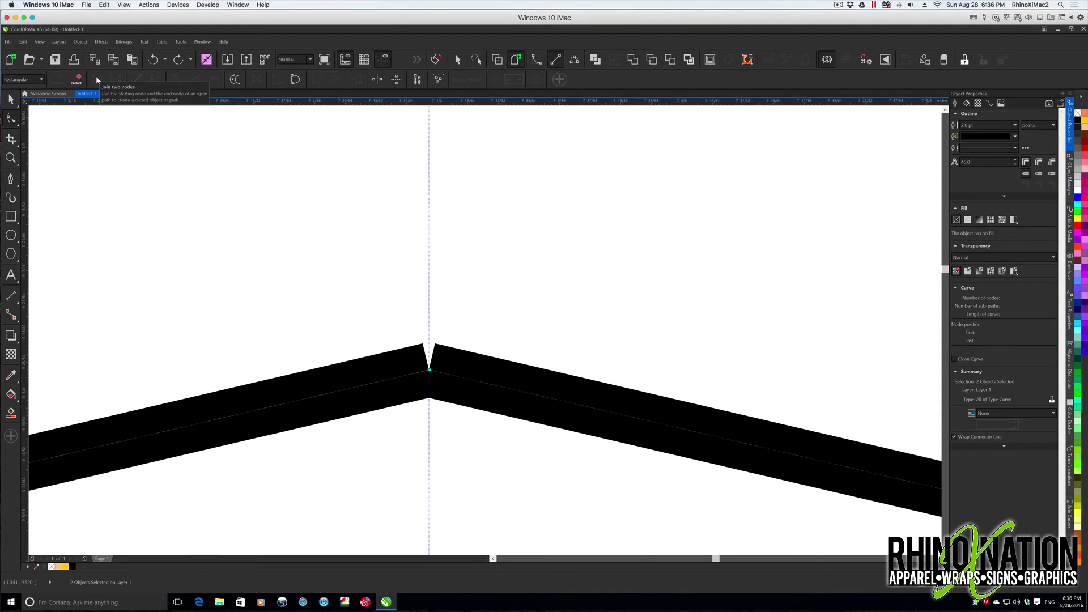
Draw a small open five-node shape above the hexagon's top corner, about 0.073 by 0.04 inches
click(370, 216)
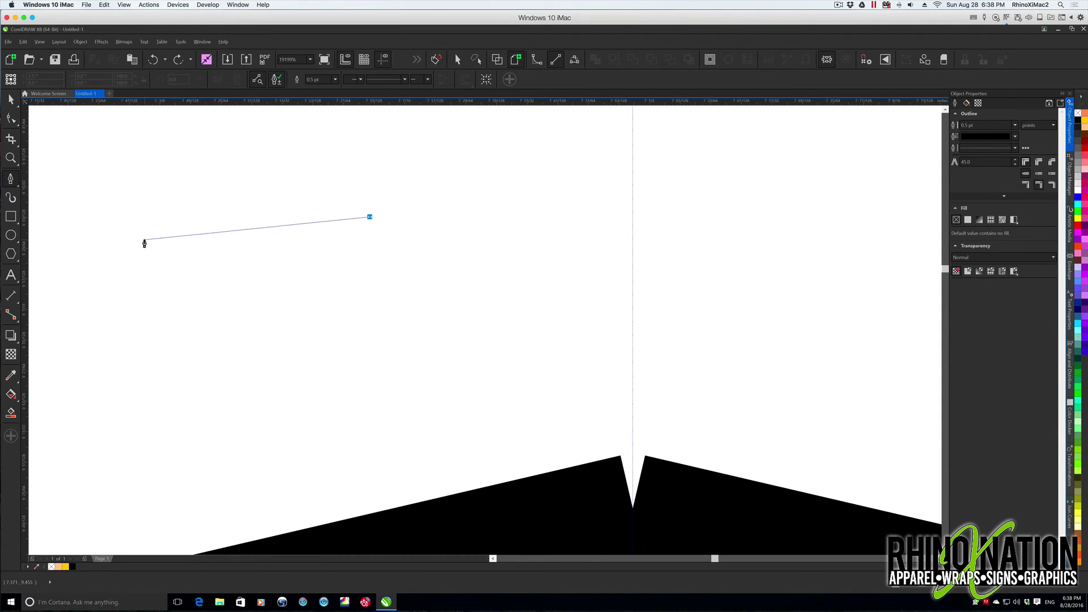
click(146, 240)
click(161, 373)
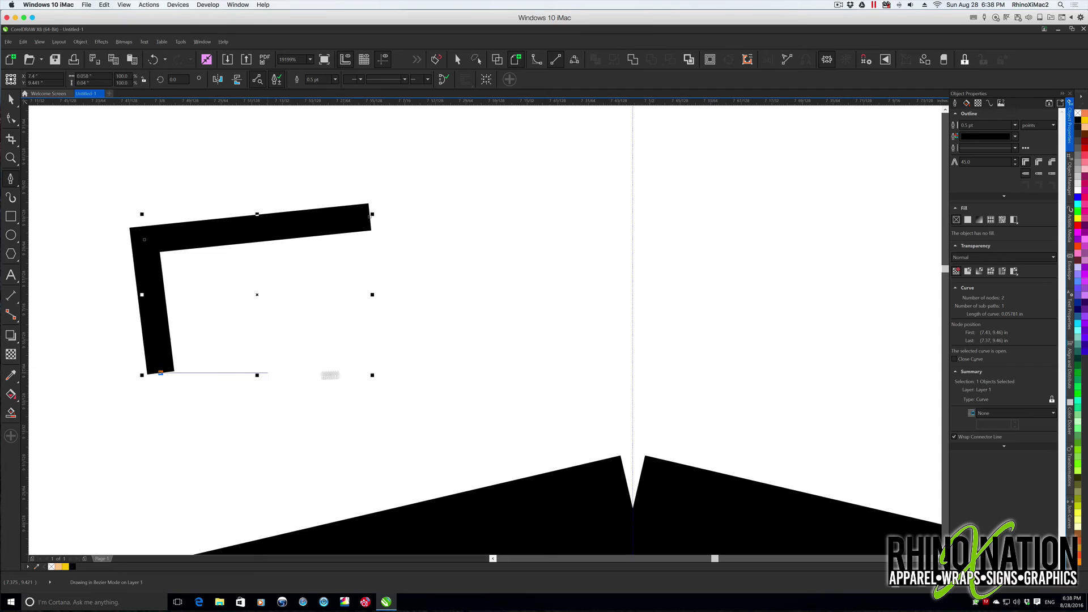
click(384, 364)
click(430, 242)
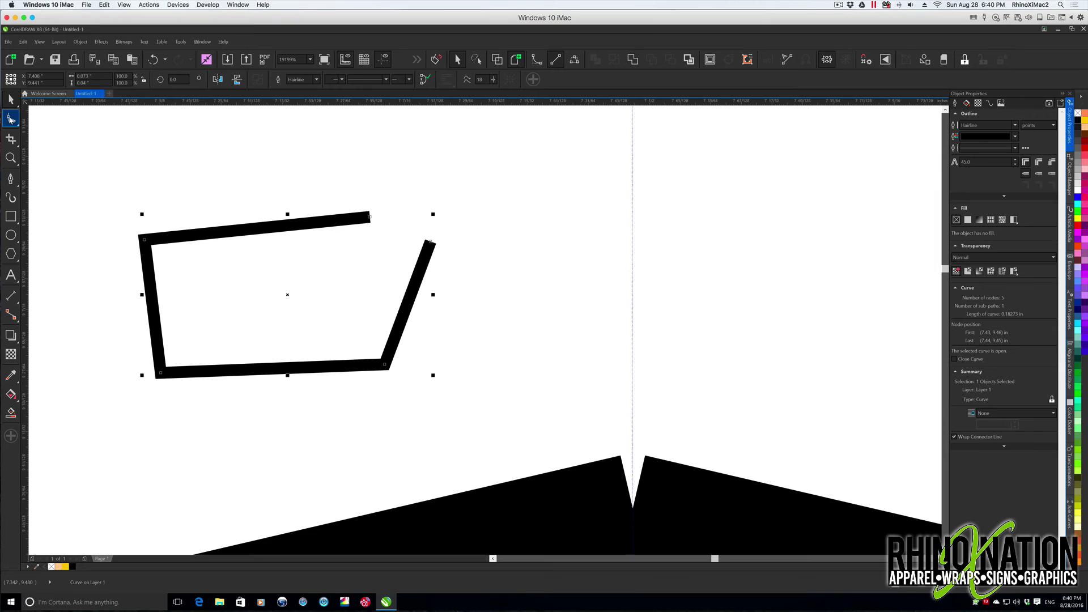
Join the small shape's two end nodes with Join Two Nodes, and undo the join
click(10, 118)
drag(348, 187, 466, 274)
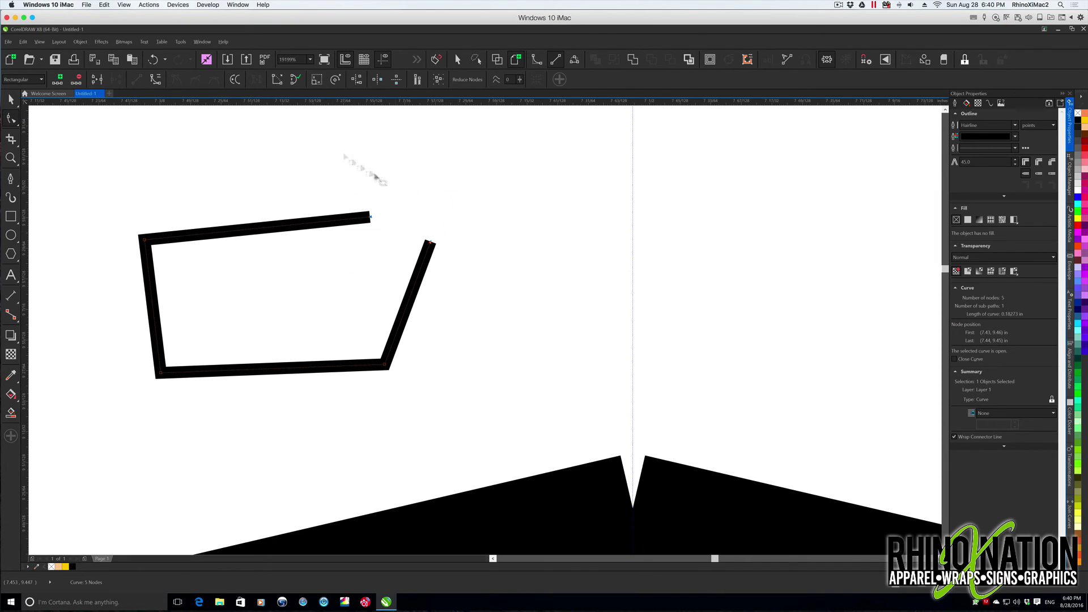
click(97, 81)
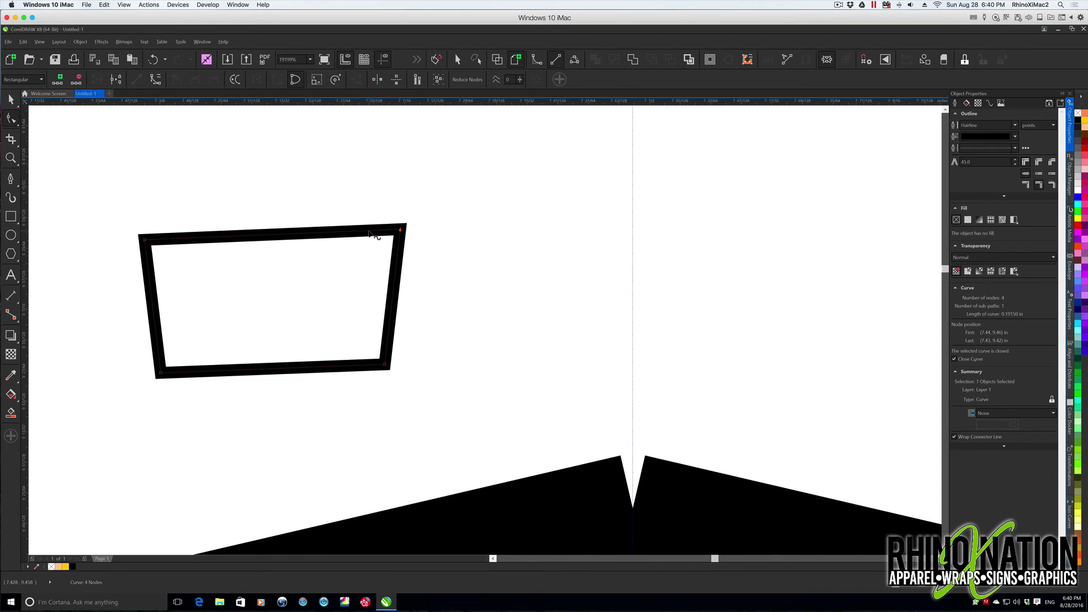
key(ctrl+z)
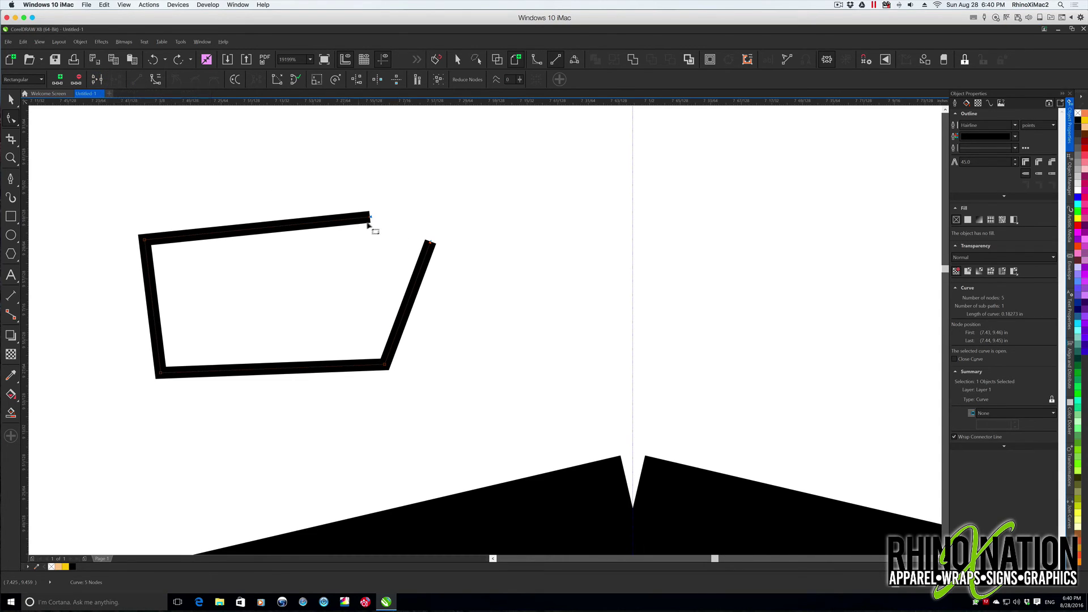
Move the small shape's end nodes onto each other to close it by snapping, and undo the change
drag(432, 244, 395, 240)
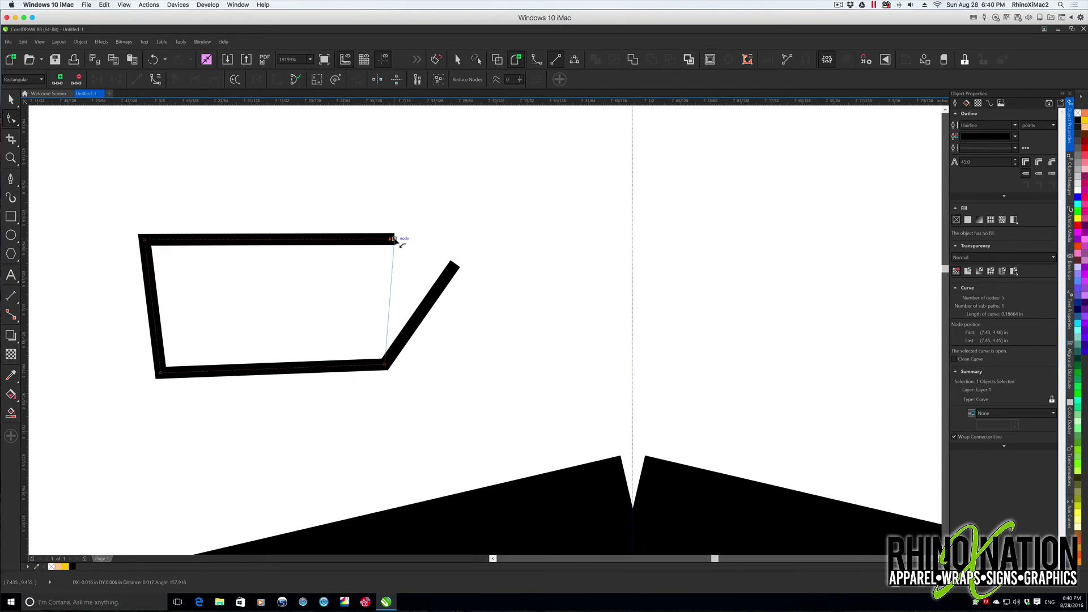
mouse_move(395, 239)
mouse_down()
mouse_move(412, 264)
mouse_move(455, 265)
mouse_move(520, 301)
mouse_move(407, 270)
mouse_move(396, 239)
mouse_up()
key(ctrl+z)
Select both hexagon halves' end nodes at the top corner and apply Close Curve to close each half
scroll(578, 410, right, 2)
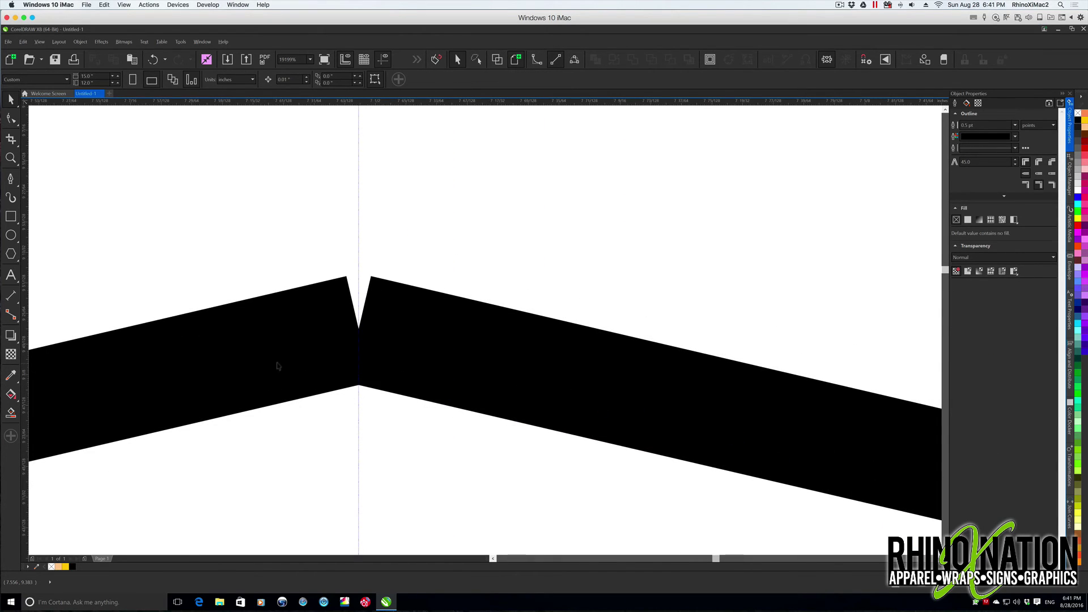
key(ctrl+a)
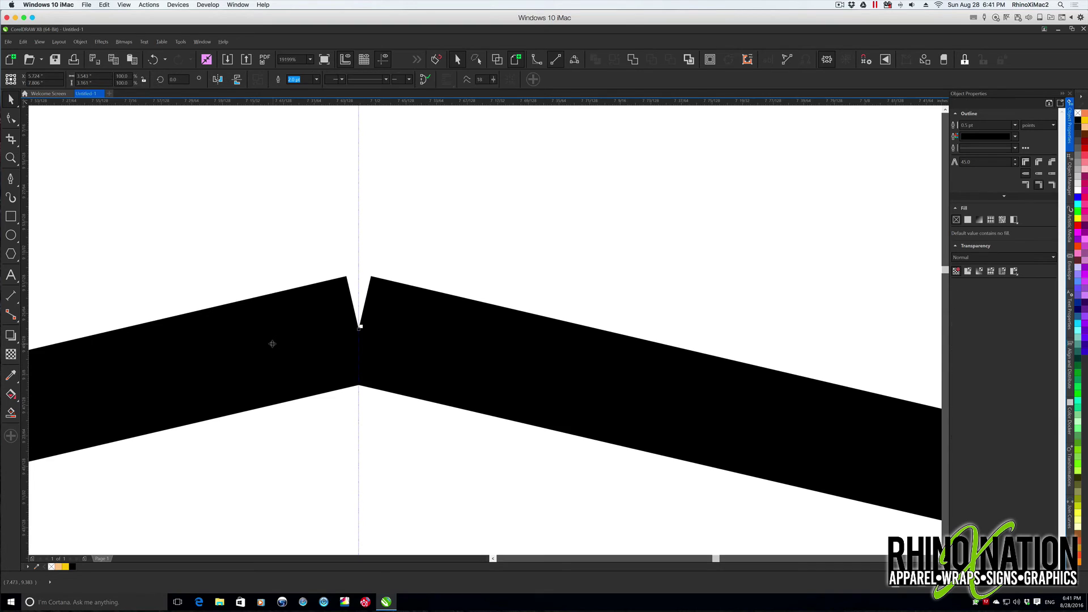
key(F10)
drag(340, 298, 400, 375)
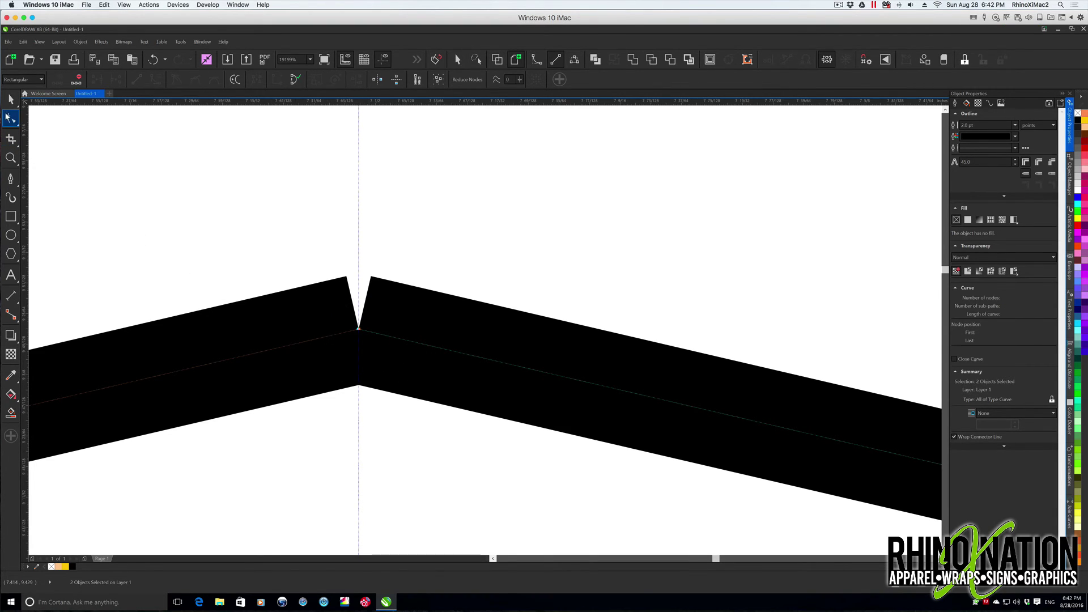
click(295, 81)
scroll(389, 253, down, 2)
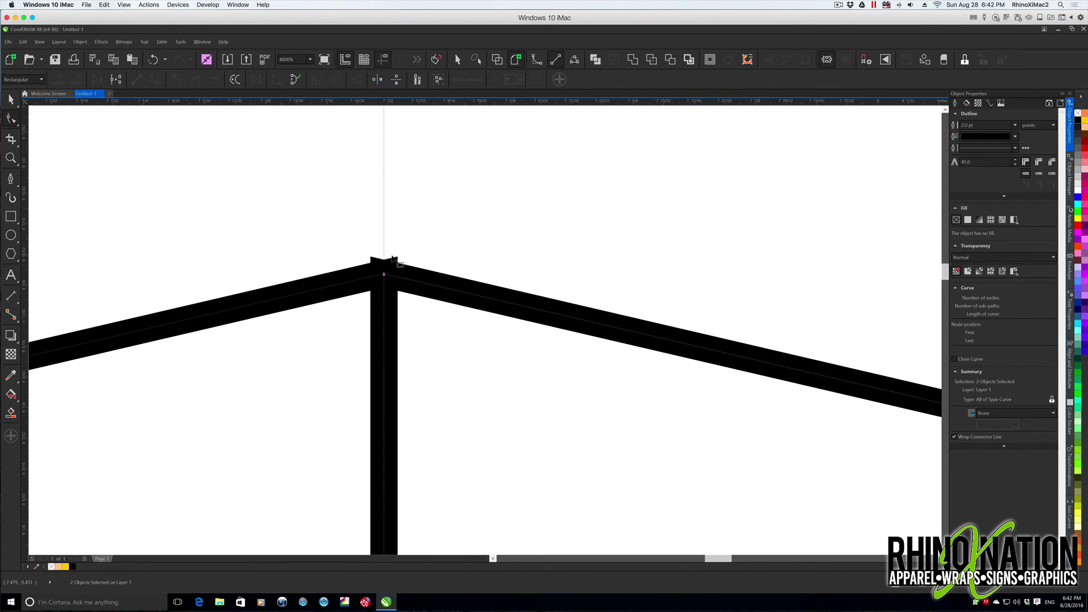
scroll(394, 260, down, 4)
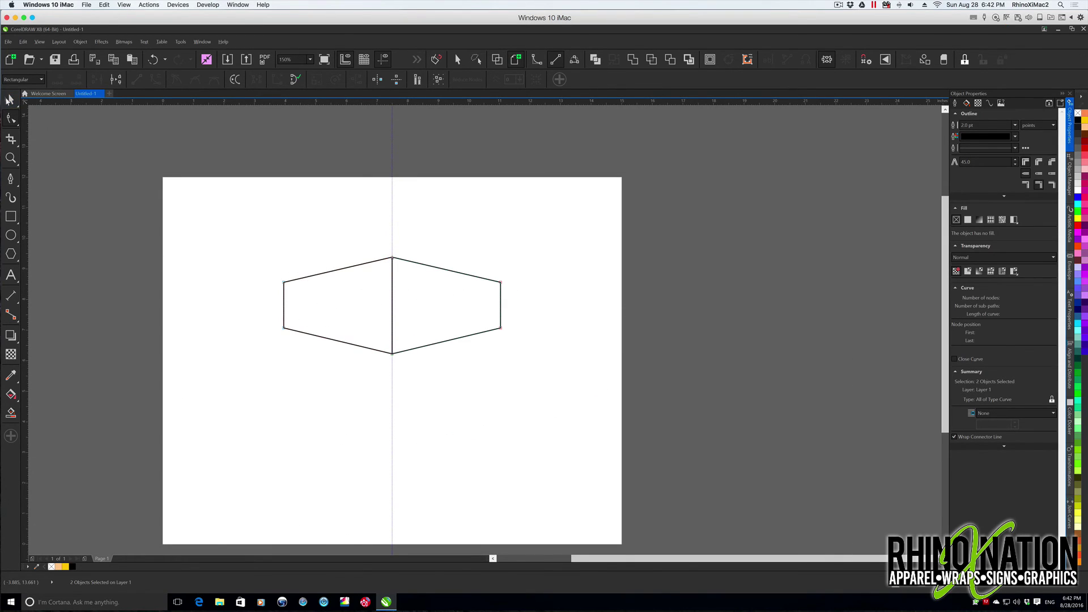
Weld the two closed halves into a single outline
click(8, 99)
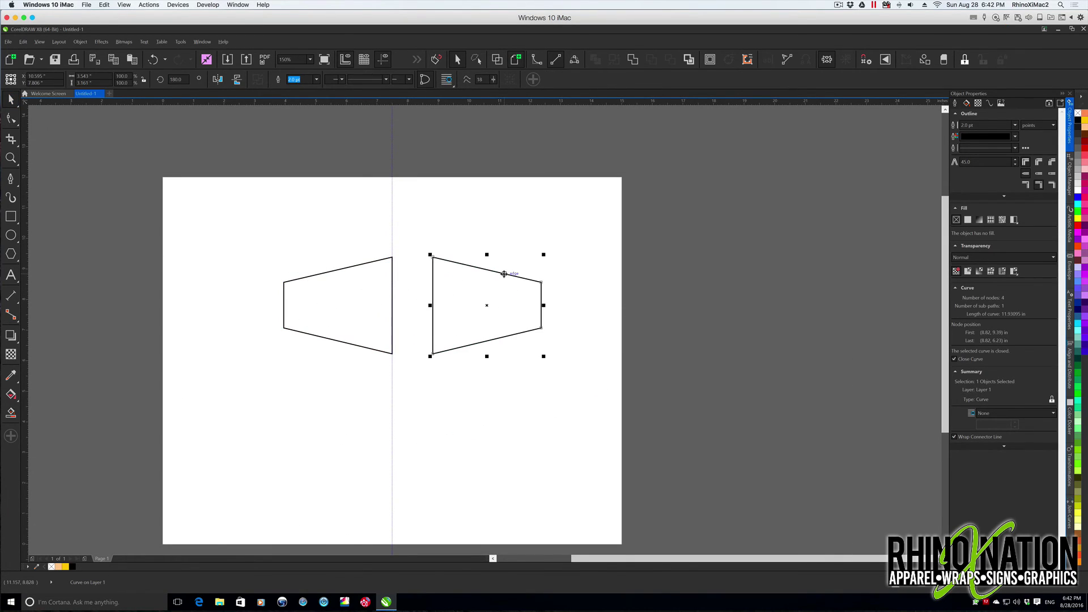
key(ctrl+z)
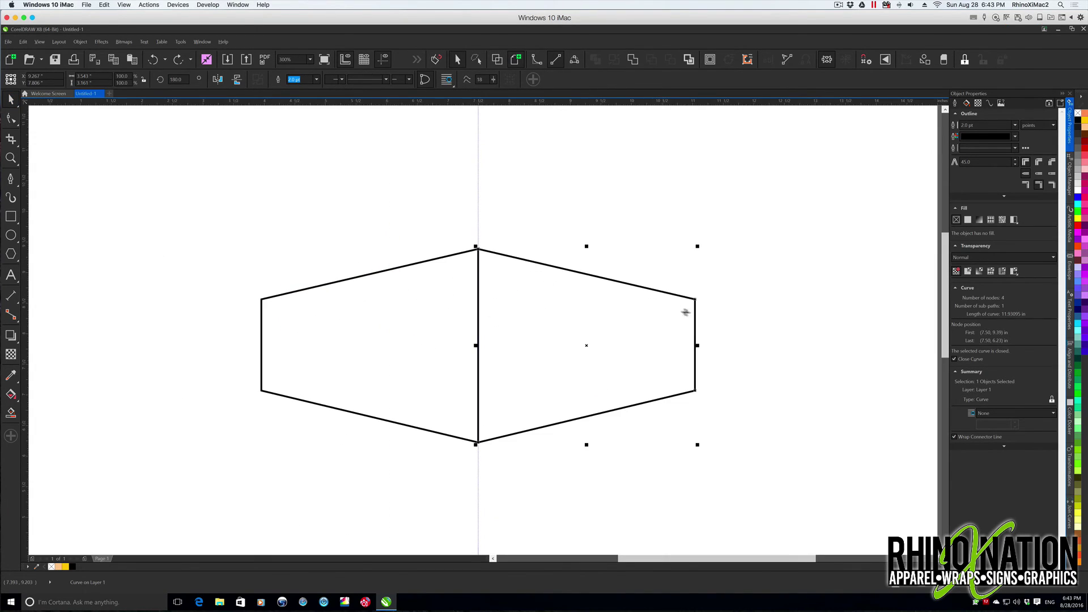
drag(197, 196, 784, 501)
click(633, 60)
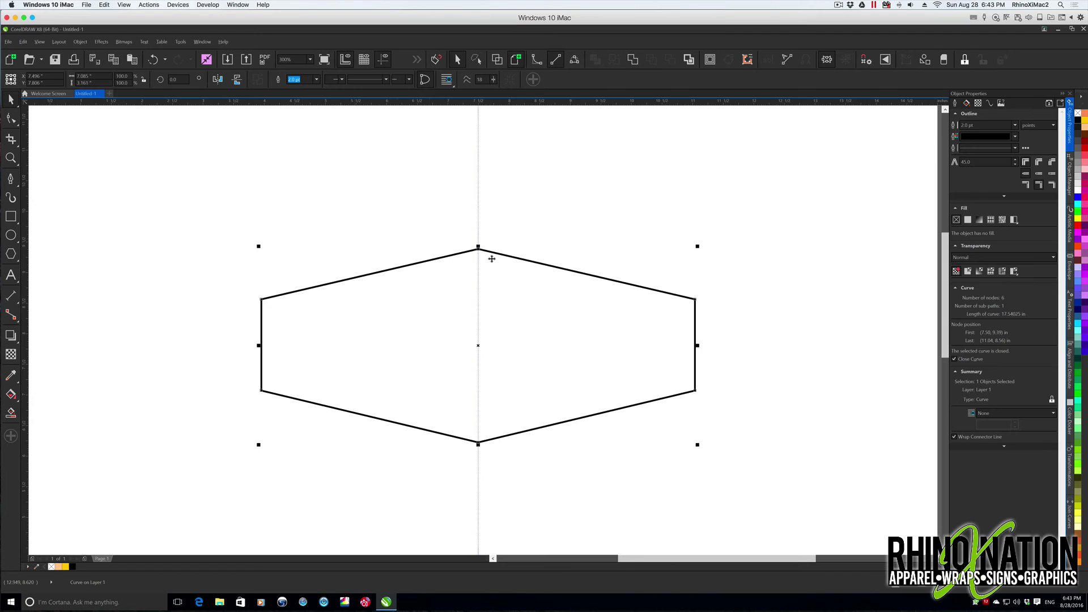
Pull the welded hexagon's top centre node down to its middle, and undo back to the two open halves
key(F10)
drag(479, 250, 479, 348)
key(ctrl+z)
Weld the two open halves into one object without closing them first
key(ctrl+z)
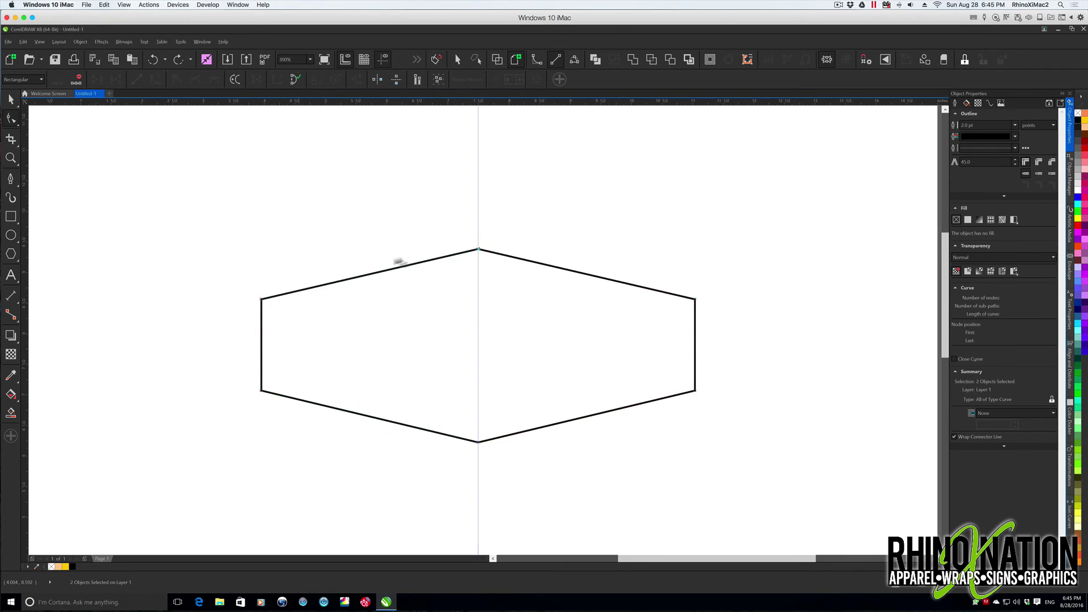
click(9, 108)
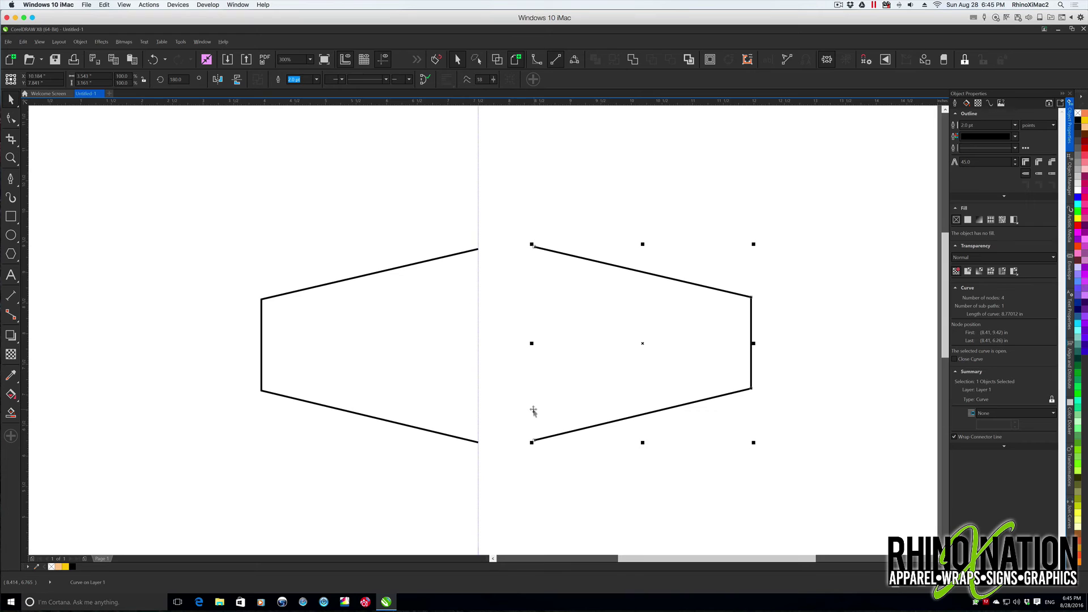
key(ctrl+z)
drag(184, 196, 771, 486)
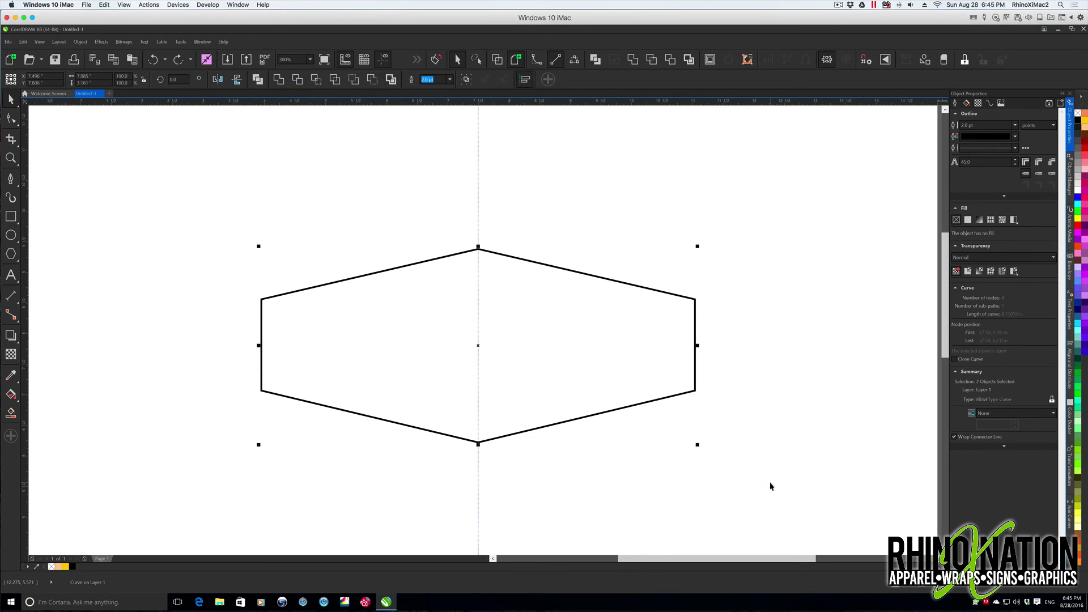
click(633, 59)
Move the welded object aside and pull its top and bottom end nodes apart, undoing each change
drag(611, 278, 786, 288)
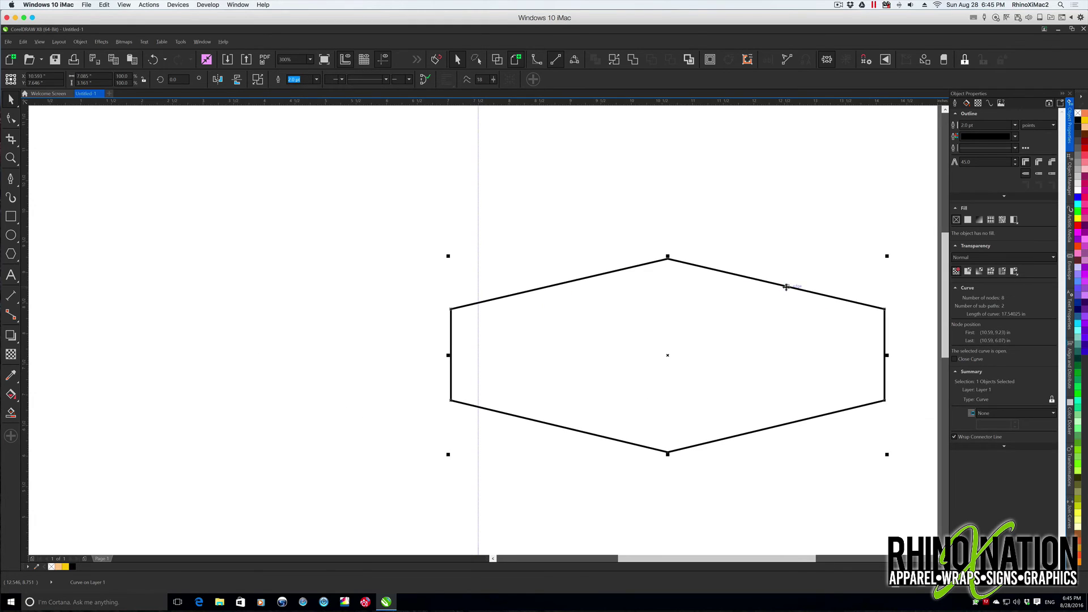
key(ctrl+z)
click(11, 119)
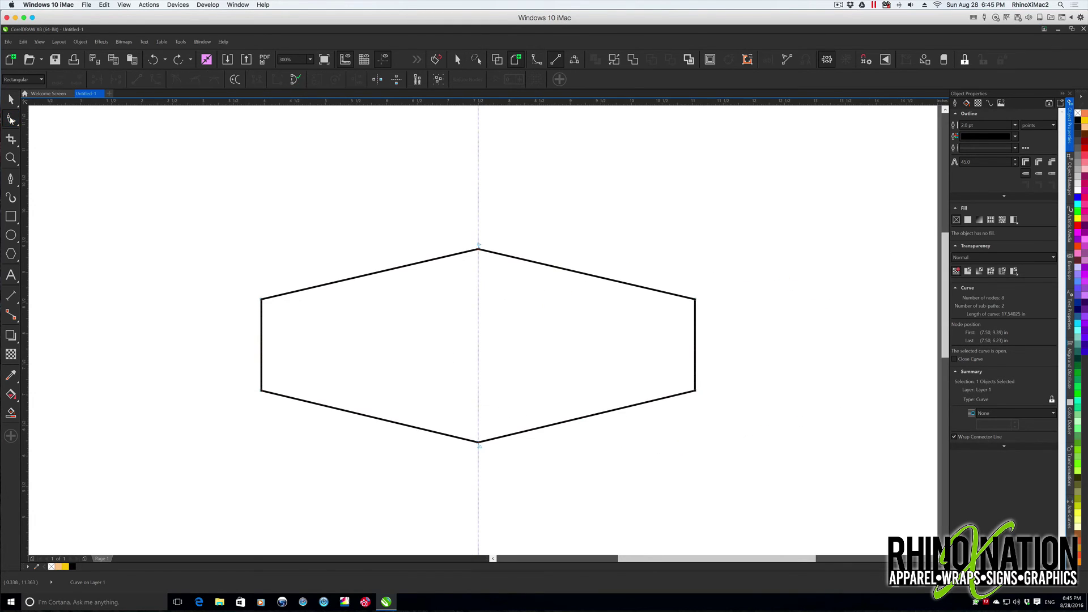
click(480, 251)
drag(479, 250, 445, 316)
drag(479, 250, 517, 319)
mouse_move(478, 442)
mouse_down()
mouse_move(457, 418)
mouse_move(493, 429)
mouse_up()
key(ctrl+z)
key(ctrl+z)
key(ctrl+z)
key(ctrl+z)
Apply a yellow #FFCC00 fill to the welded hexagon
click(11, 100)
click(172, 187)
click(398, 266)
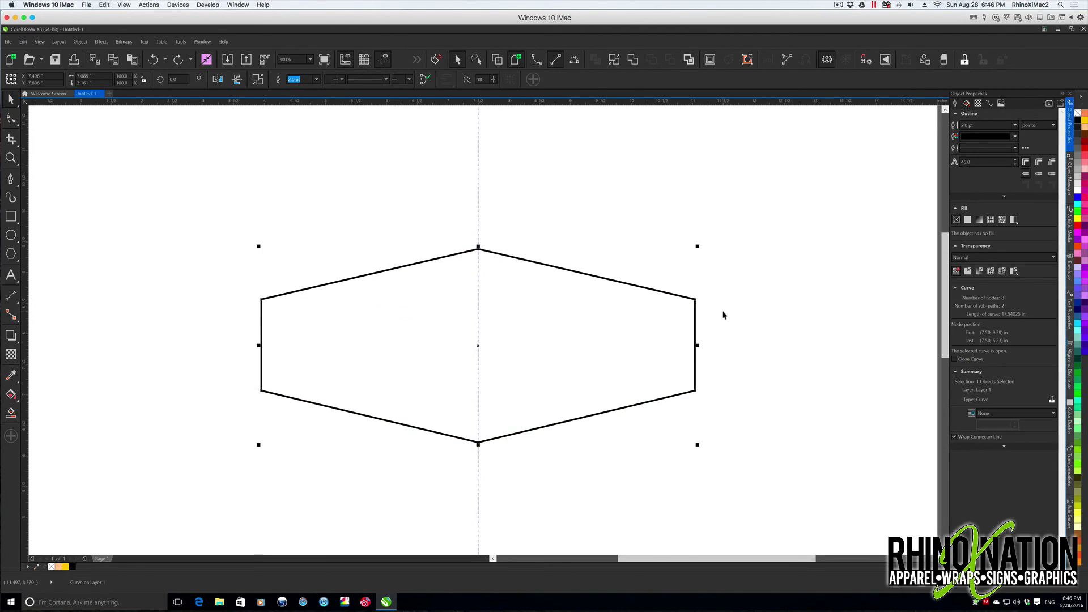
click(1085, 138)
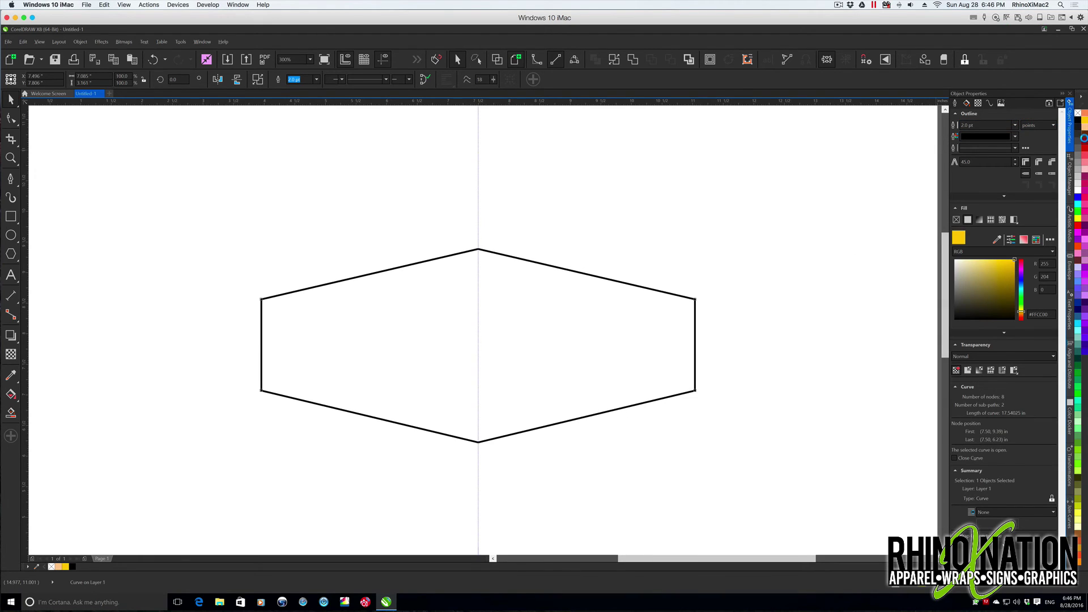
Apply a #FF9999 fill to the open welded hexagon, and create a closed blue shape inside its outline with Smart Fill
click(1084, 165)
click(1078, 168)
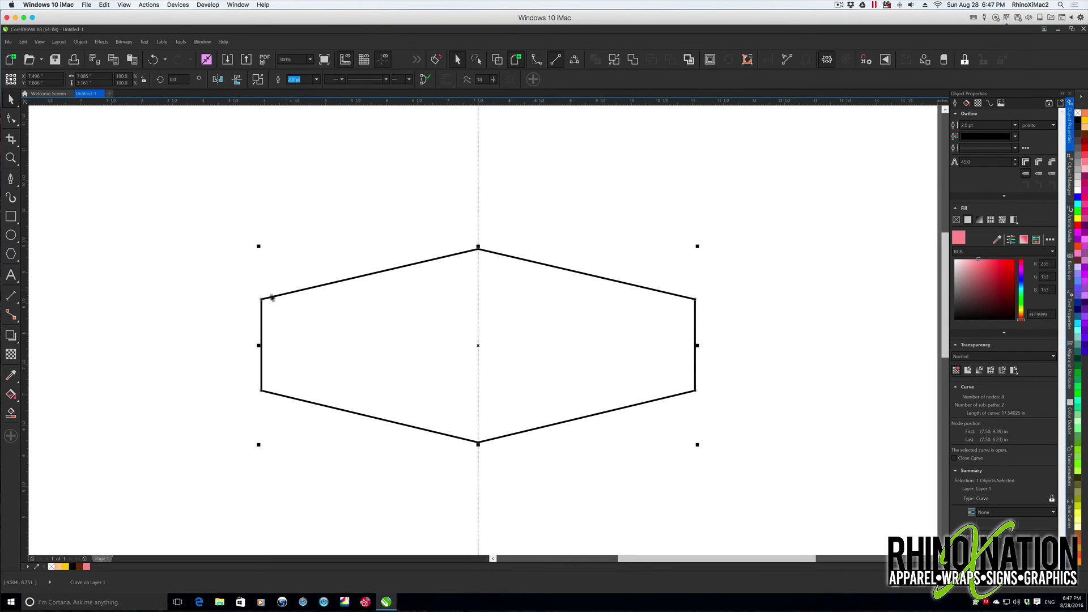
click(10, 415)
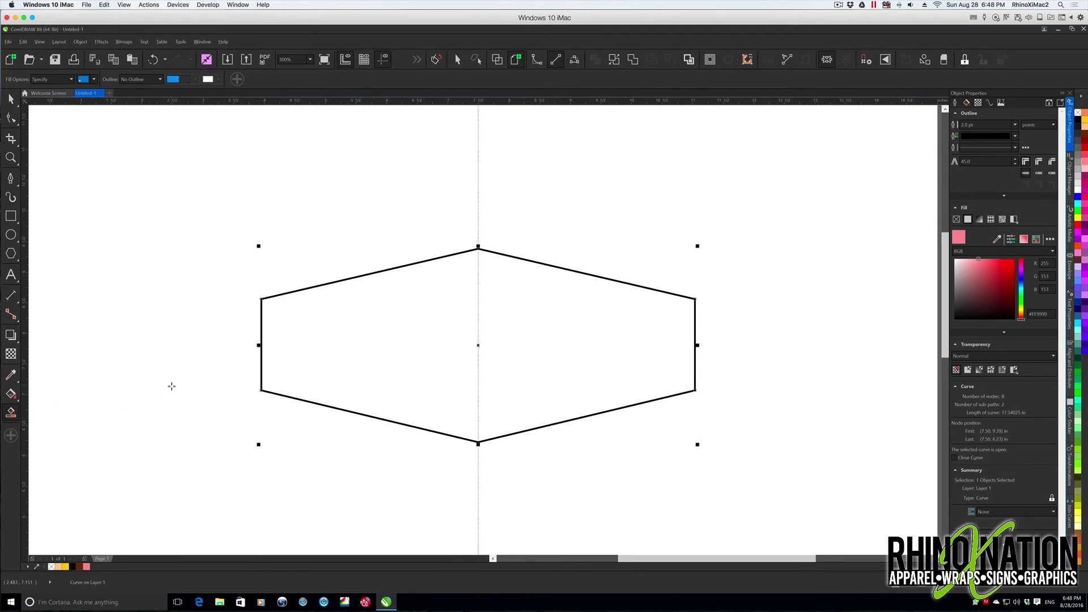
click(362, 364)
Move the blue Smart Fill hexagon up and away from the outline, and pull its top and bottom centre nodes toward the middle
click(10, 99)
drag(370, 321, 397, 311)
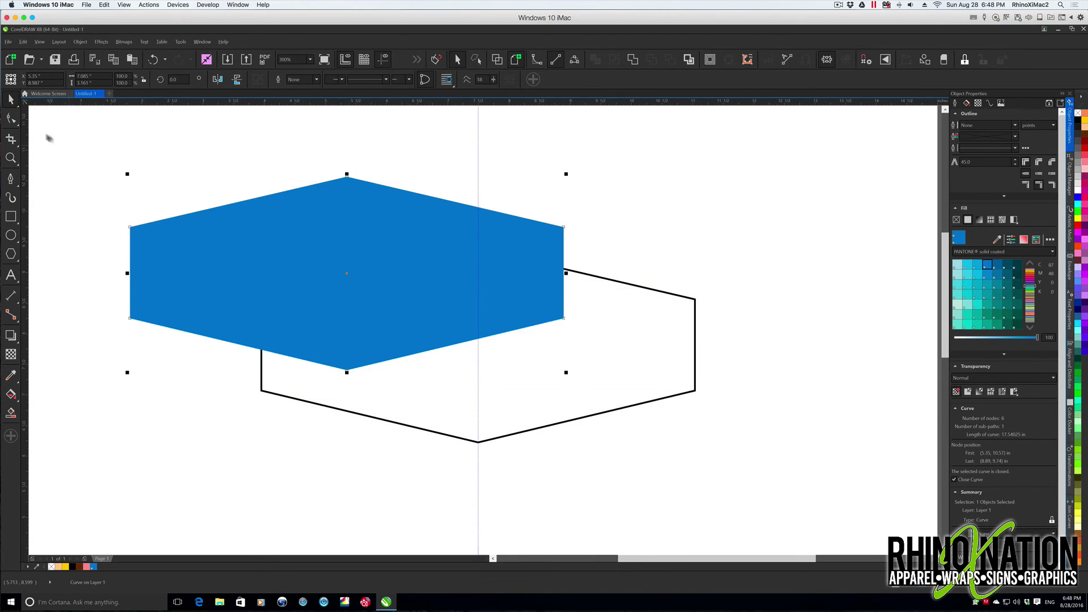
click(11, 120)
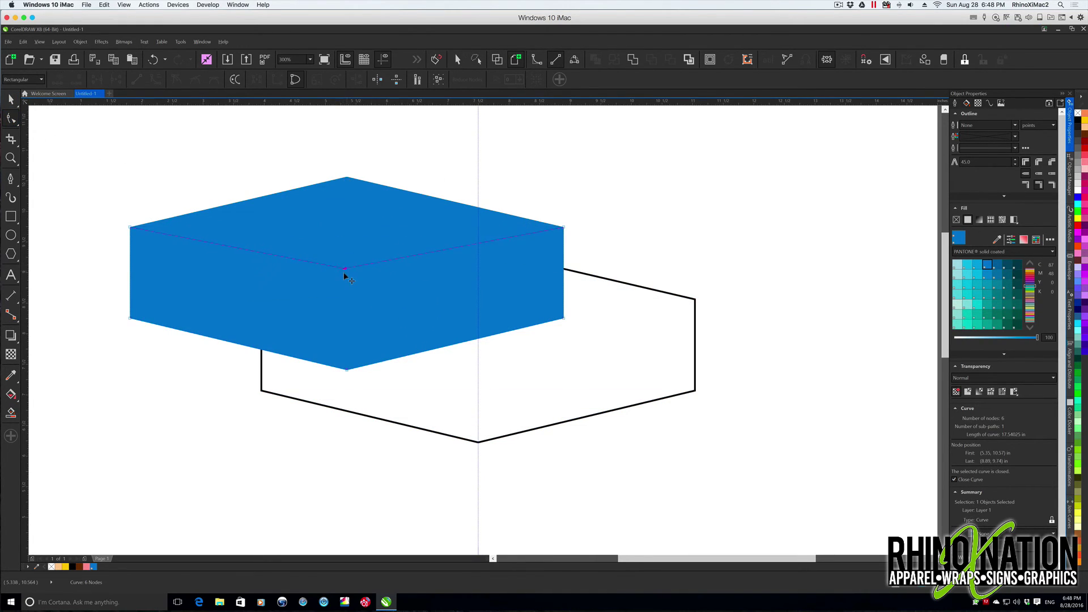
drag(344, 274, 345, 276)
drag(346, 370, 346, 296)
Undo the test edits back to the two separate open halves, and try moving the right half sideways
key(ctrl+z)
key(ctrl+z)
key(ctrl+z)
key(ctrl+z)
key(ctrl+z)
key(space)
click(151, 174)
click(390, 274)
drag(546, 266, 586, 277)
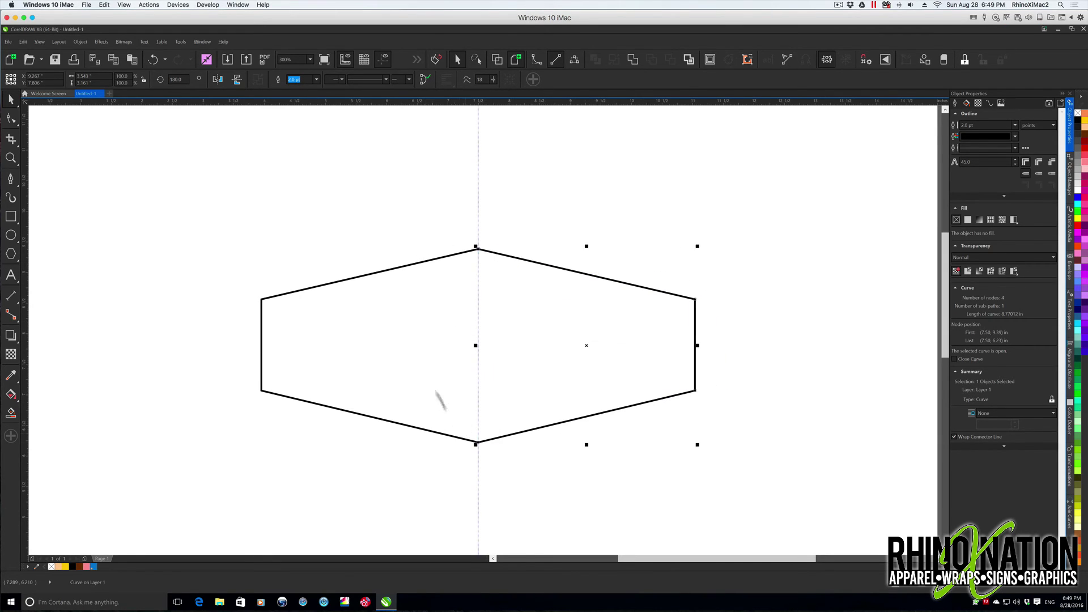
Select both open halves and fill the area they enclose with blue using Smart Fill
drag(189, 183, 766, 494)
click(11, 412)
click(400, 302)
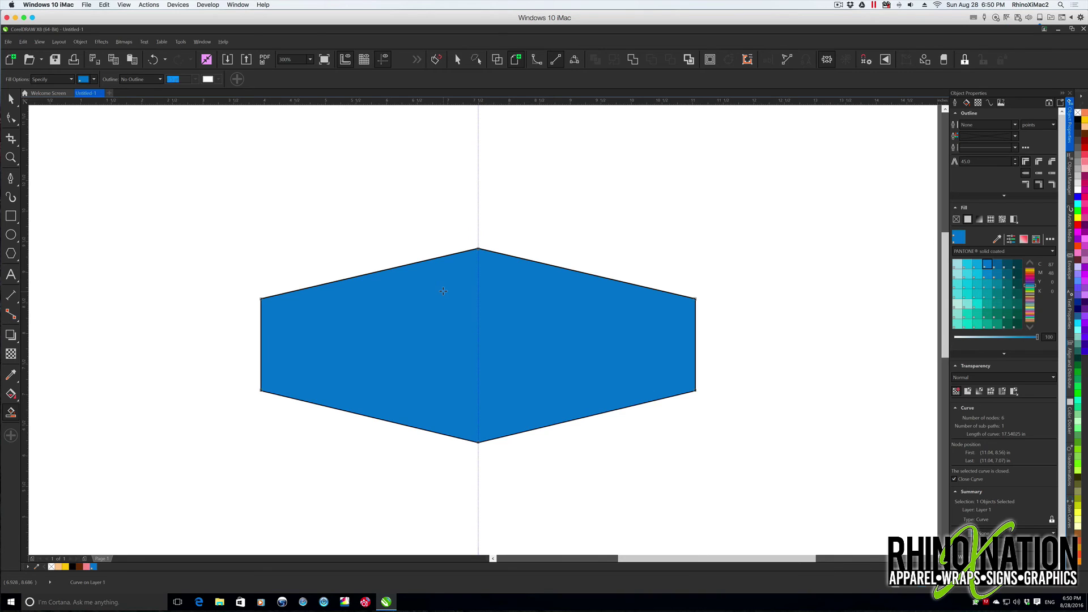
Combine the two hairline open halves into a single curve object
drag(226, 177, 848, 494)
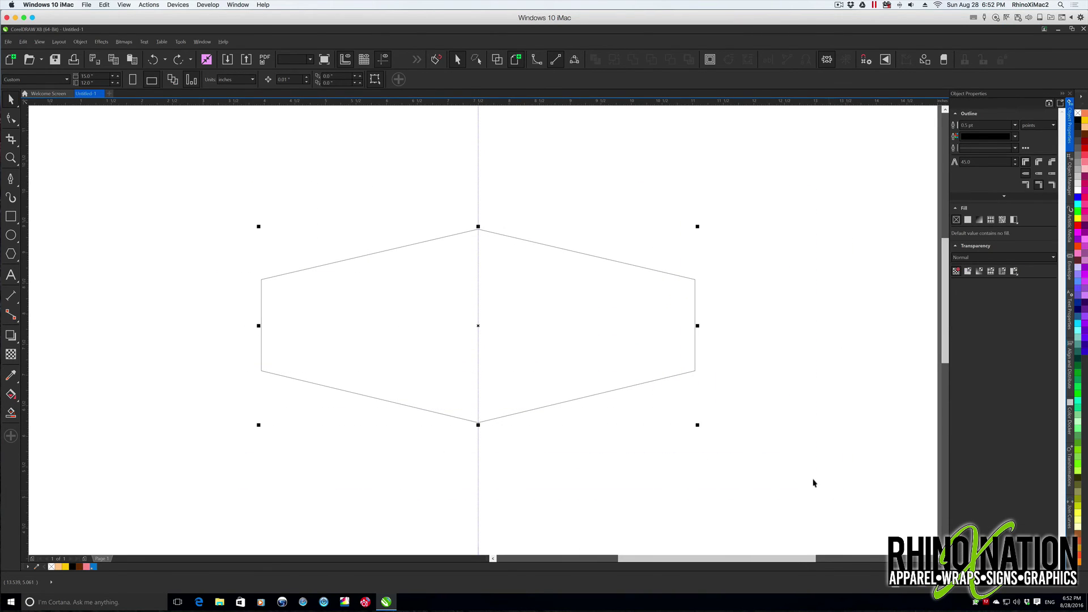
click(80, 42)
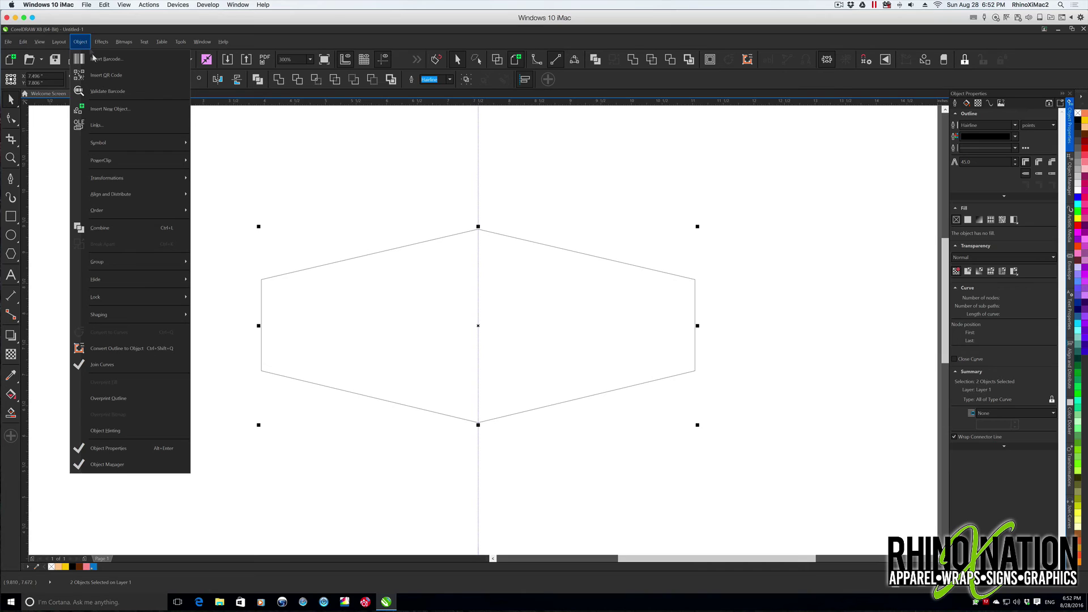
click(121, 230)
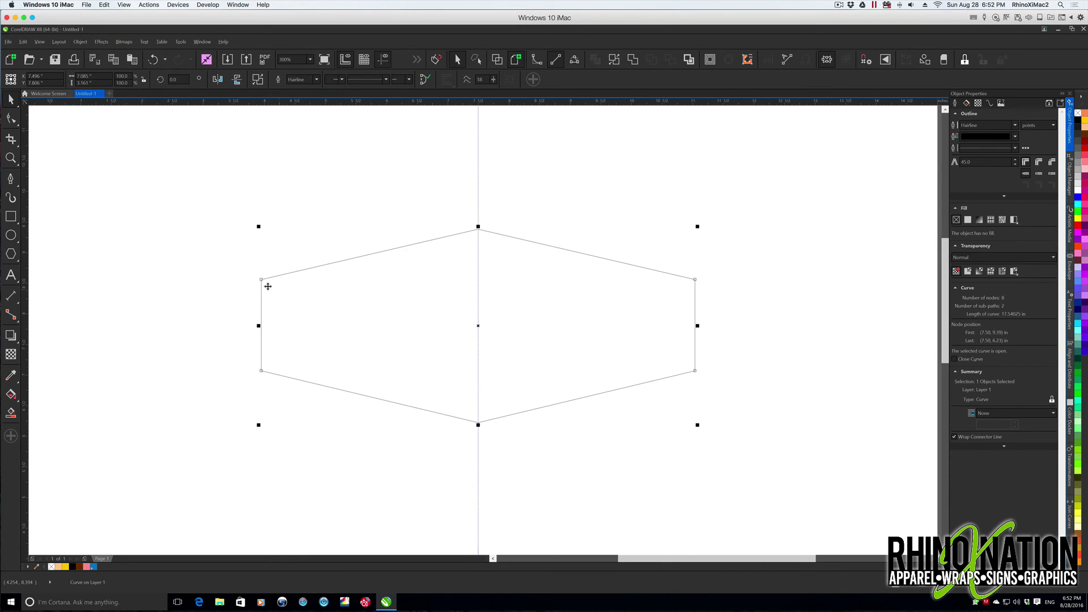
click(543, 214)
click(539, 243)
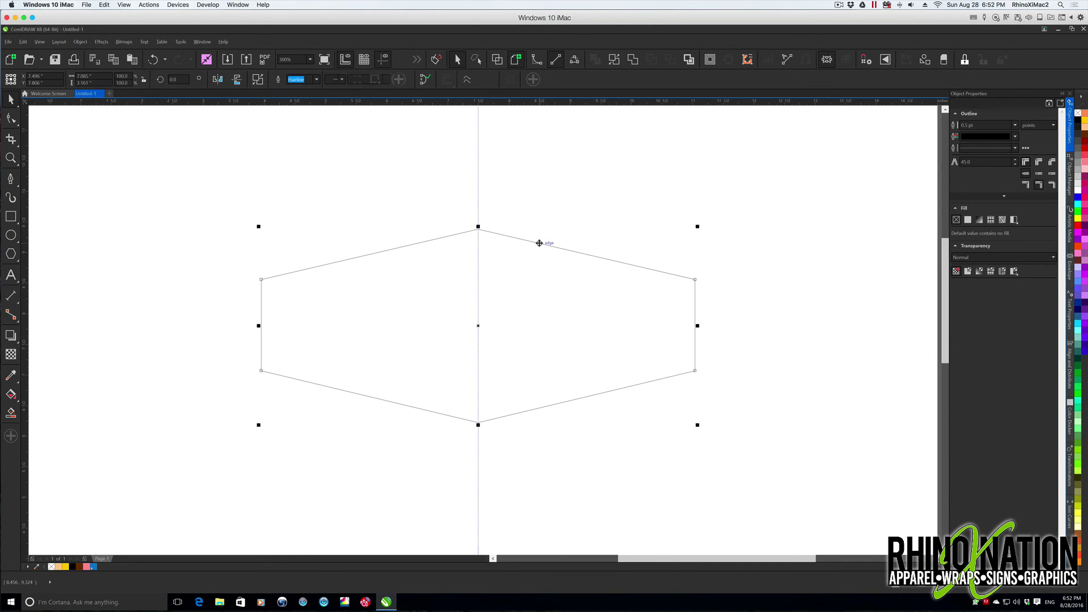
Pull the two overlapping end nodes at the combined curve's top centre down and apart
click(68, 152)
click(11, 118)
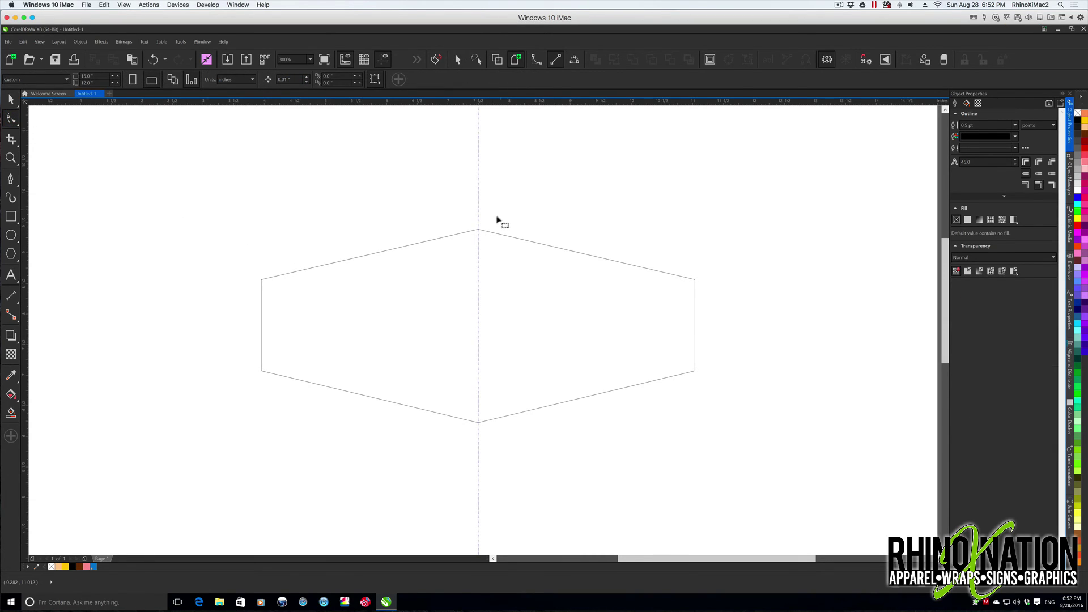
click(479, 231)
drag(479, 231, 499, 281)
drag(479, 232, 487, 352)
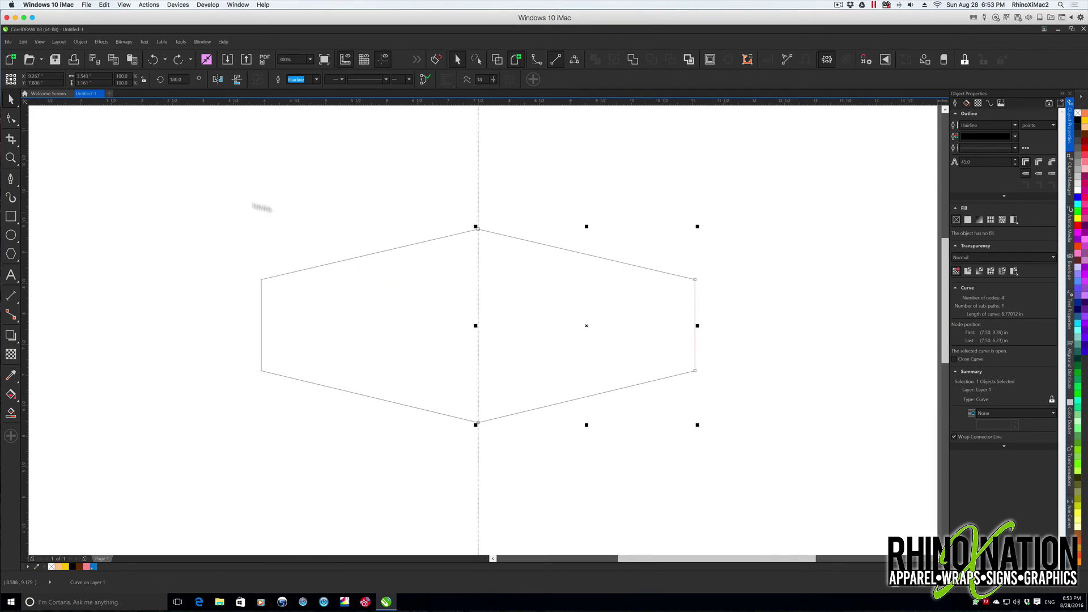
Combine the two hairline halves again and create a closed blue shape inside them with Smart Fill
drag(223, 199, 783, 483)
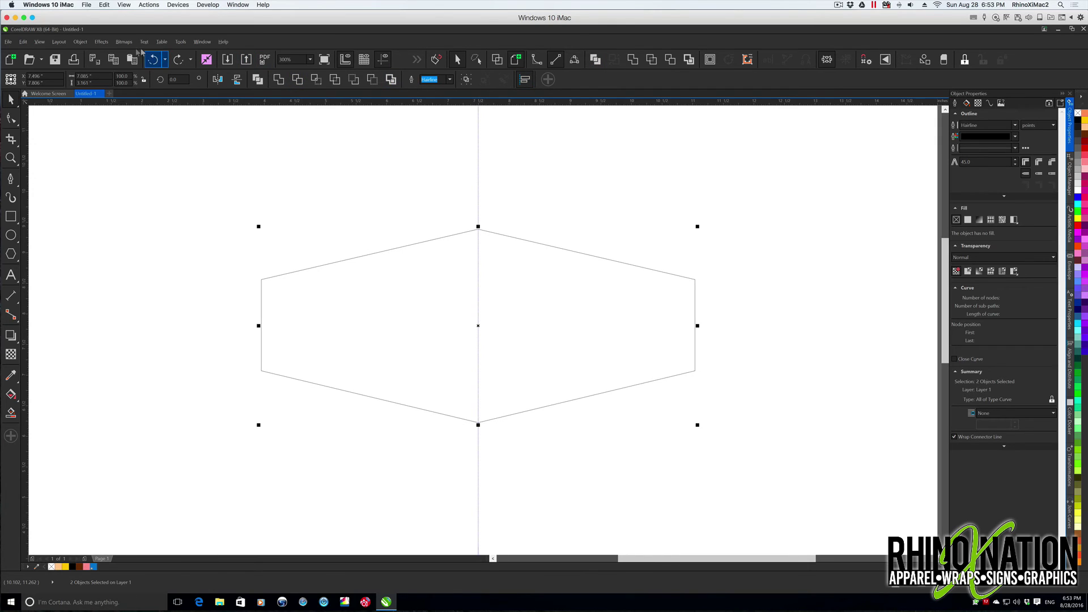
click(10, 413)
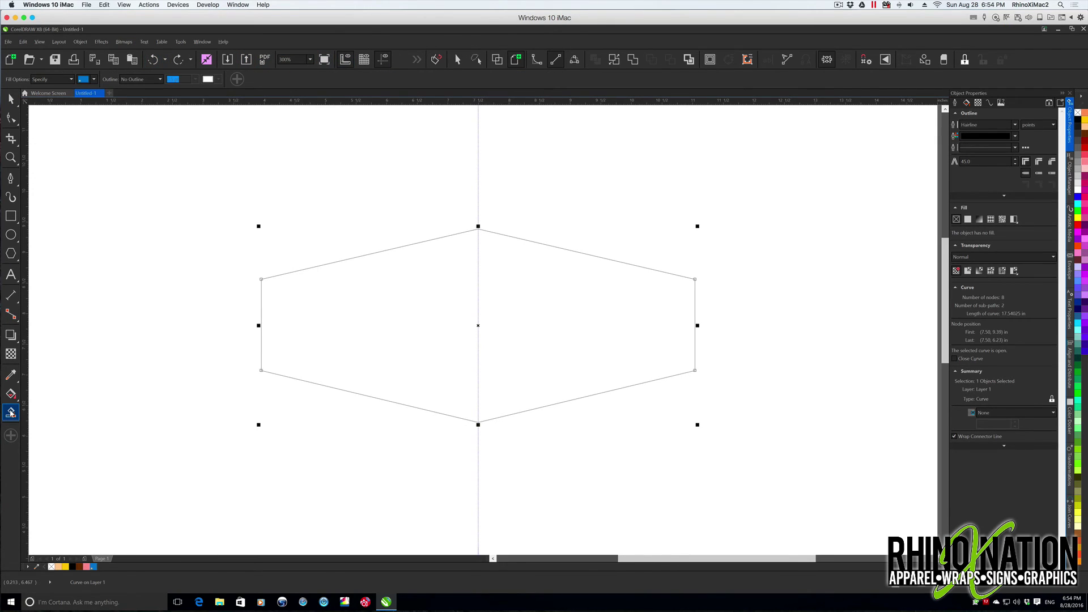
click(391, 341)
Move the blue hexagon down and left of the outline, and pull its top centre node downward
click(11, 99)
drag(508, 324, 223, 432)
key(F10)
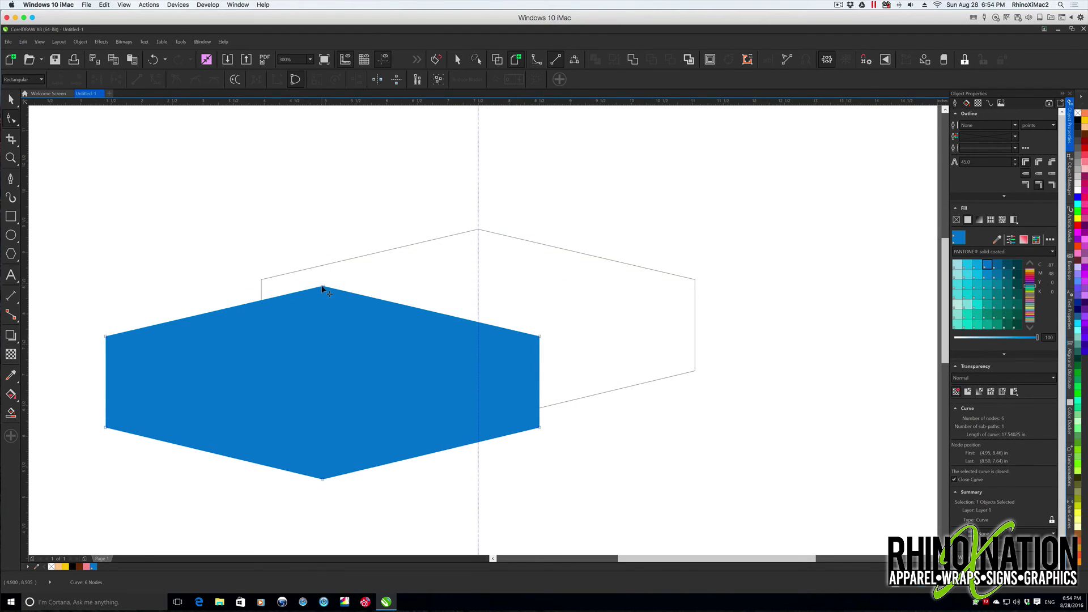
drag(319, 402, 320, 401)
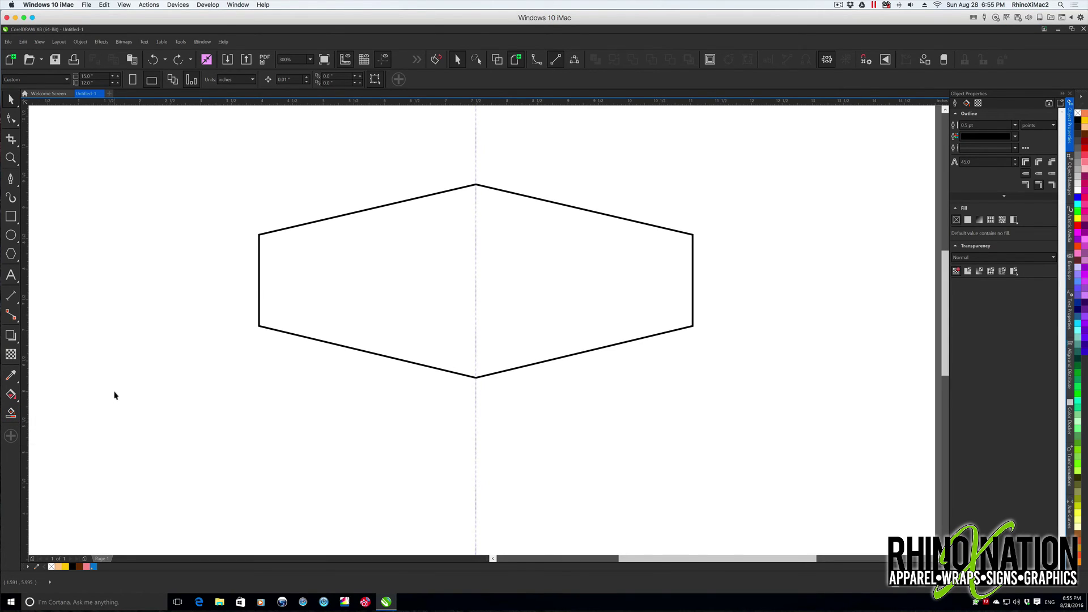
Join the two 2 pt open halves with Join Curves at an endpoint tolerance of 0 in
drag(224, 129, 772, 447)
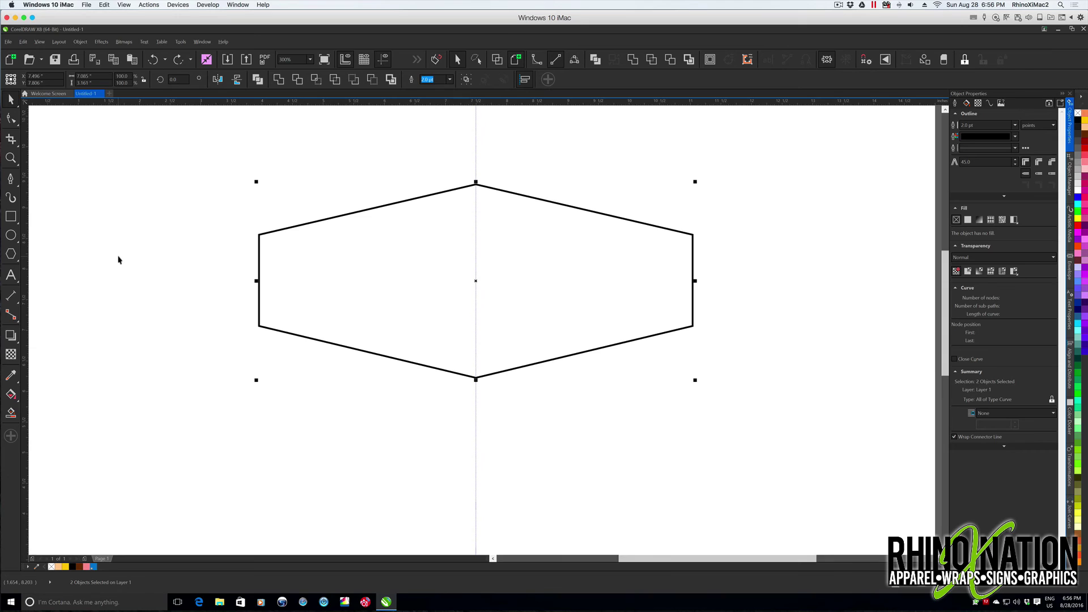
key(ctrl+j)
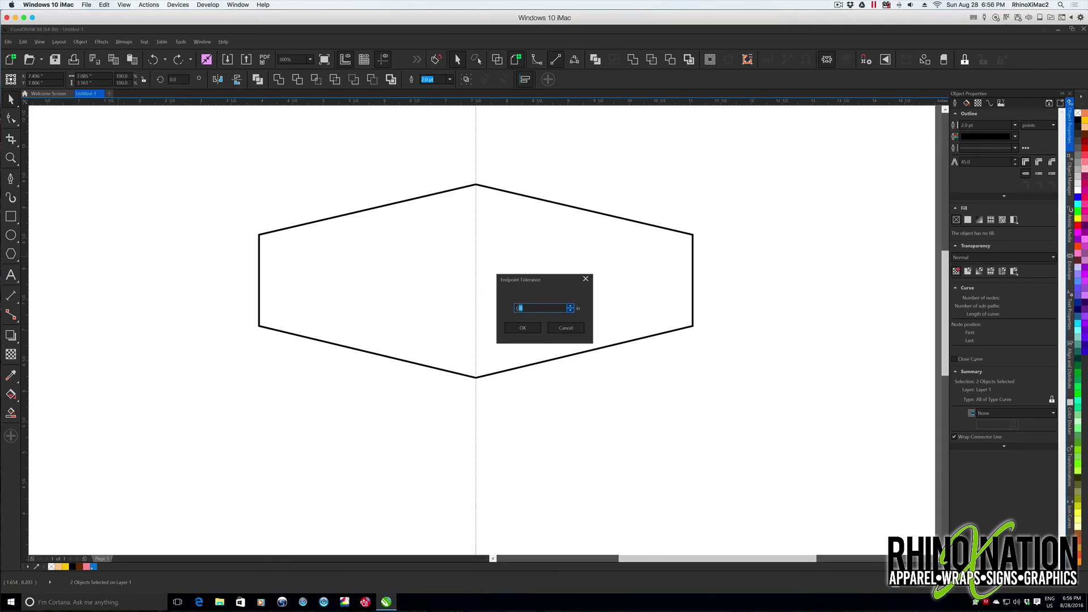
click(517, 308)
text(0)
click(520, 329)
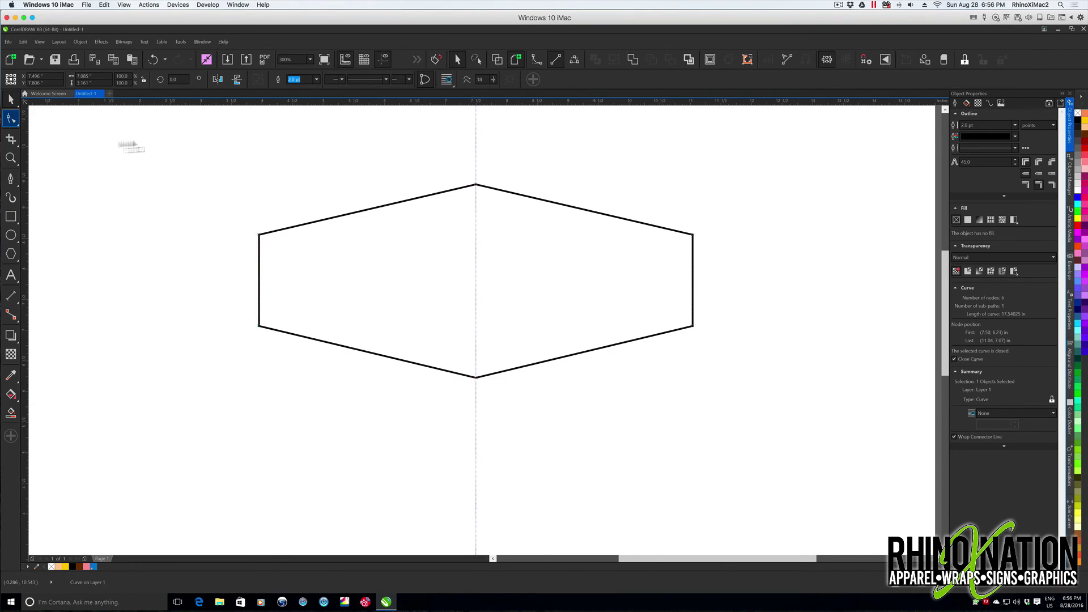
Pull the joined hexagon's top centre node inward, and undo back to the two open halves
key(F10)
drag(476, 185, 439, 274)
key(ctrl+z)
key(ctrl+z)
key(ctrl+z)
Test-move the right half, and rejoin both halves in place with an endpoint tolerance of 0 in
key(space)
drag(616, 211, 577, 213)
drag(206, 154, 745, 426)
key(ctrl+j)
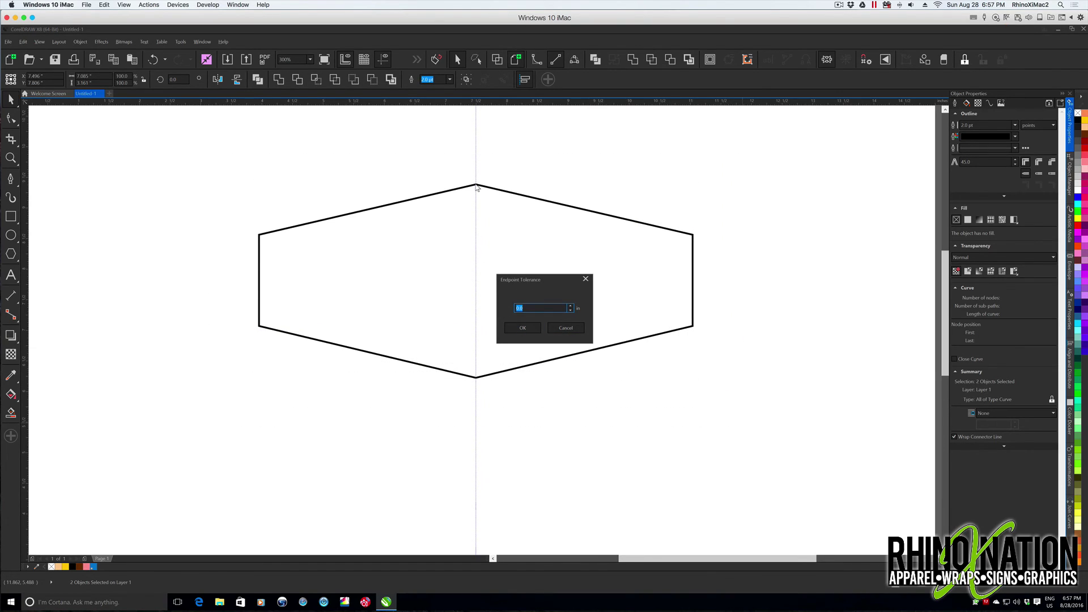
click(523, 328)
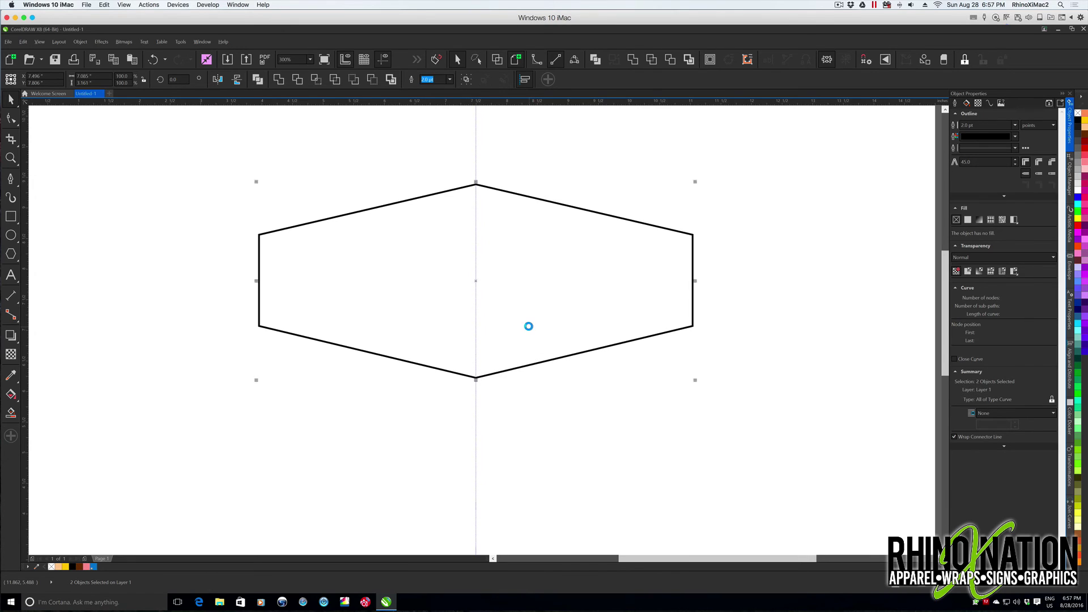
Pull the rejoined hexagon's top centre node down, and undo the node edit and the join
key(F10)
drag(476, 184, 475, 248)
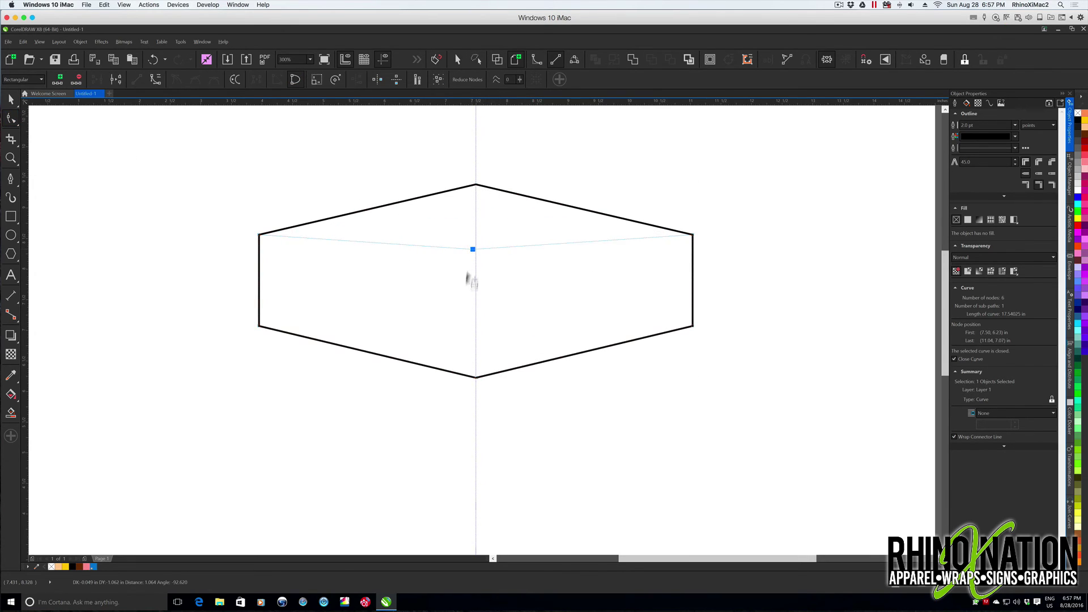
key(space)
key(ctrl+z)
key(ctrl+z)
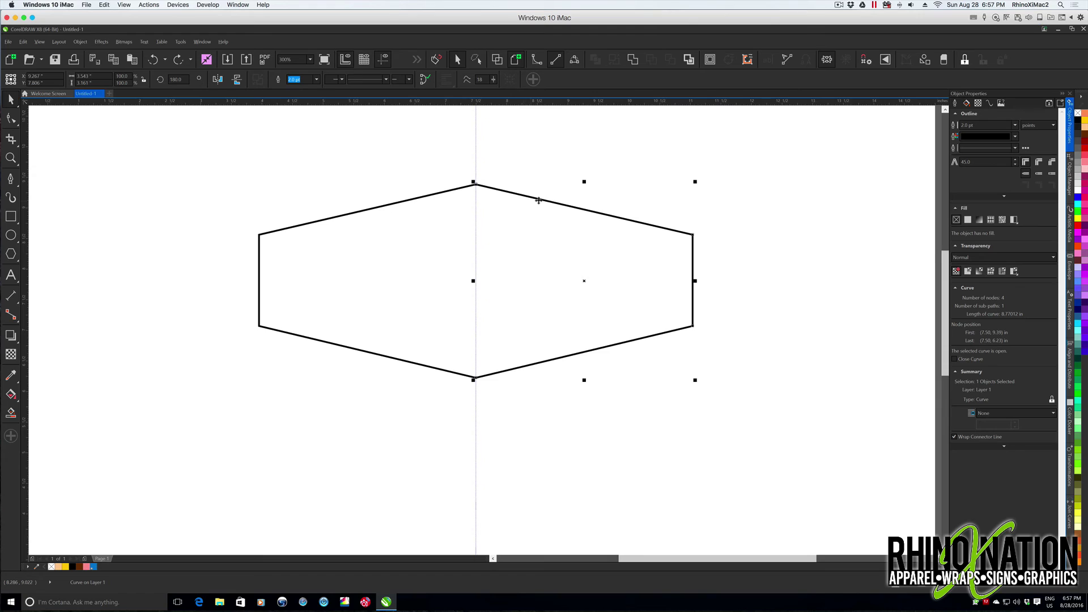
Move the right half about 0.29 in to the right, and join both halves with an endpoint tolerance of 0.5 in
drag(543, 198, 562, 203)
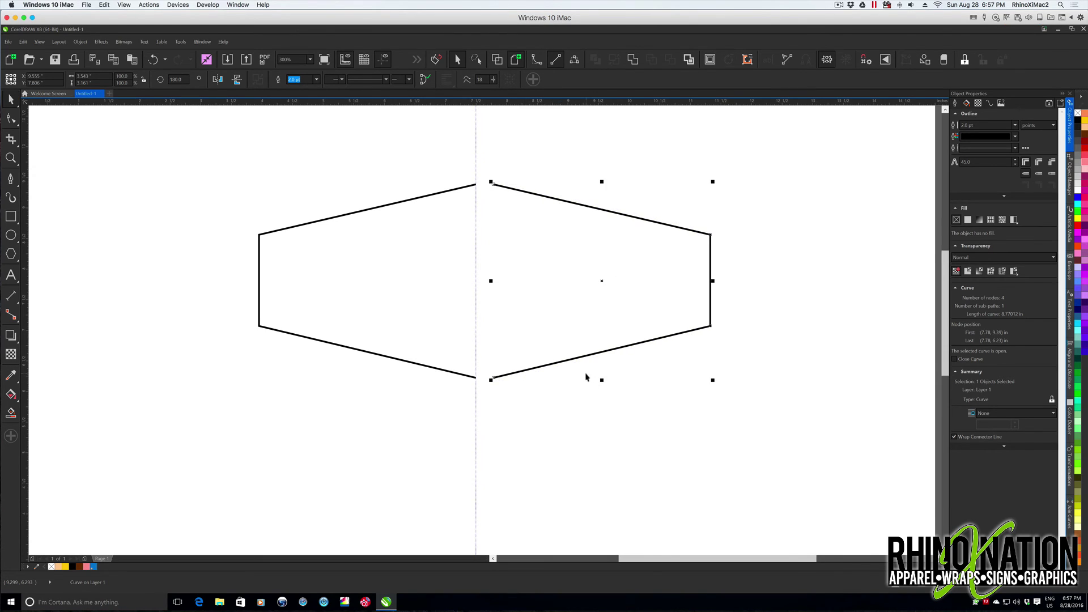
click(586, 374)
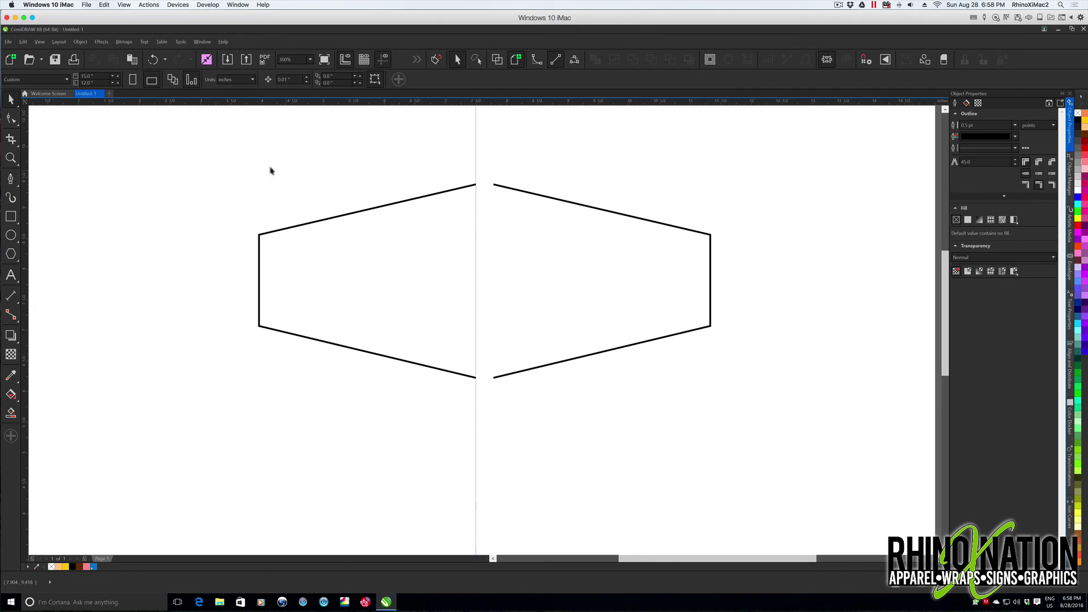
drag(198, 139, 787, 424)
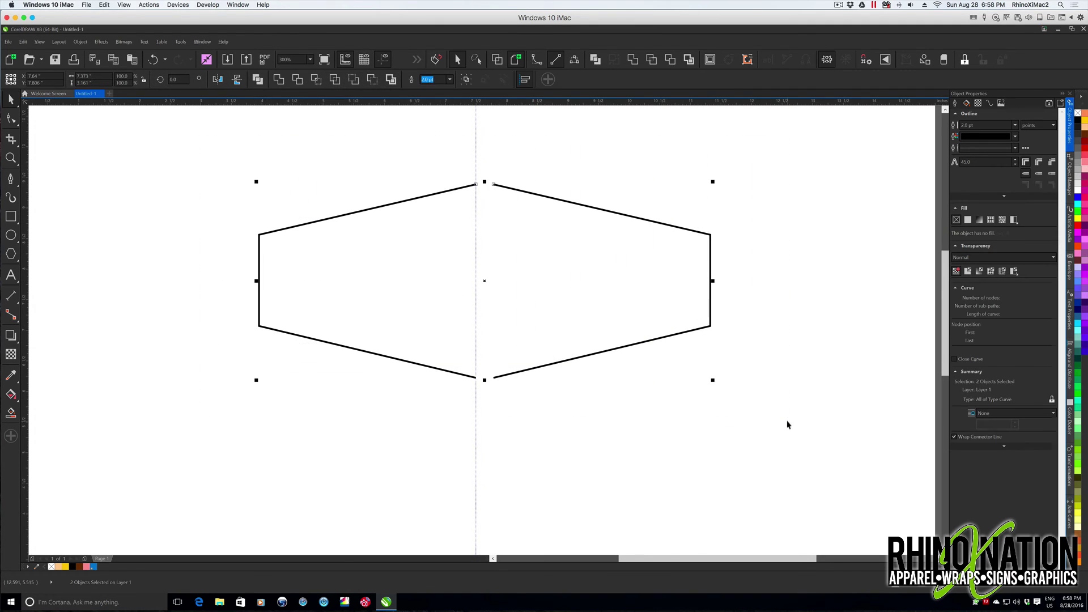
key(ctrl+j)
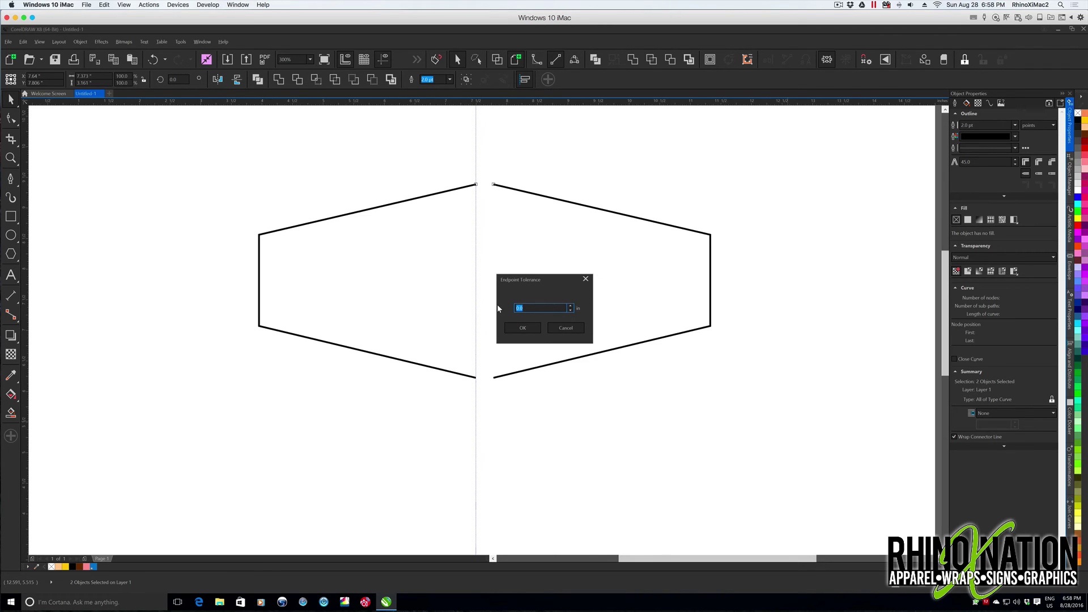
text(0.5)
click(521, 329)
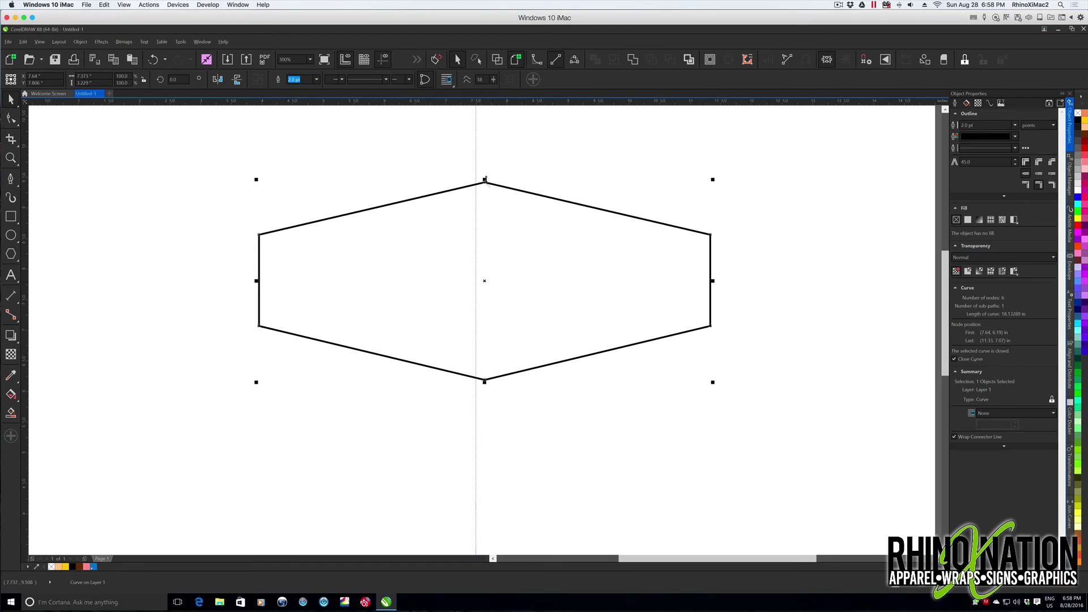
Undo the join, and try joining the separated halves with an endpoint tolerance of 0 in
key(ctrl+z)
drag(572, 256, 829, 454)
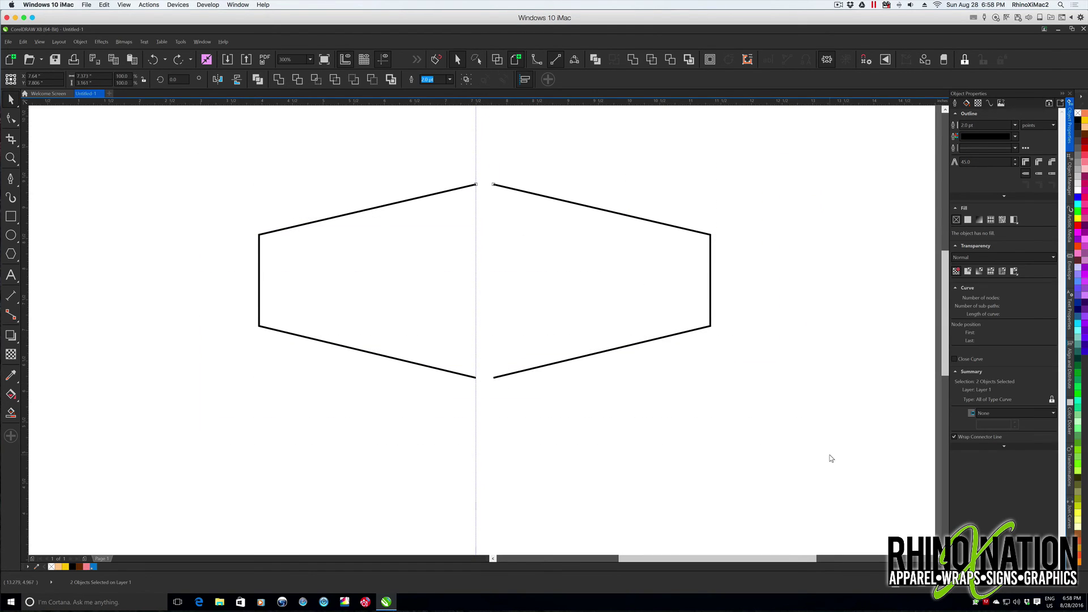
key(ctrl+j)
text(0)
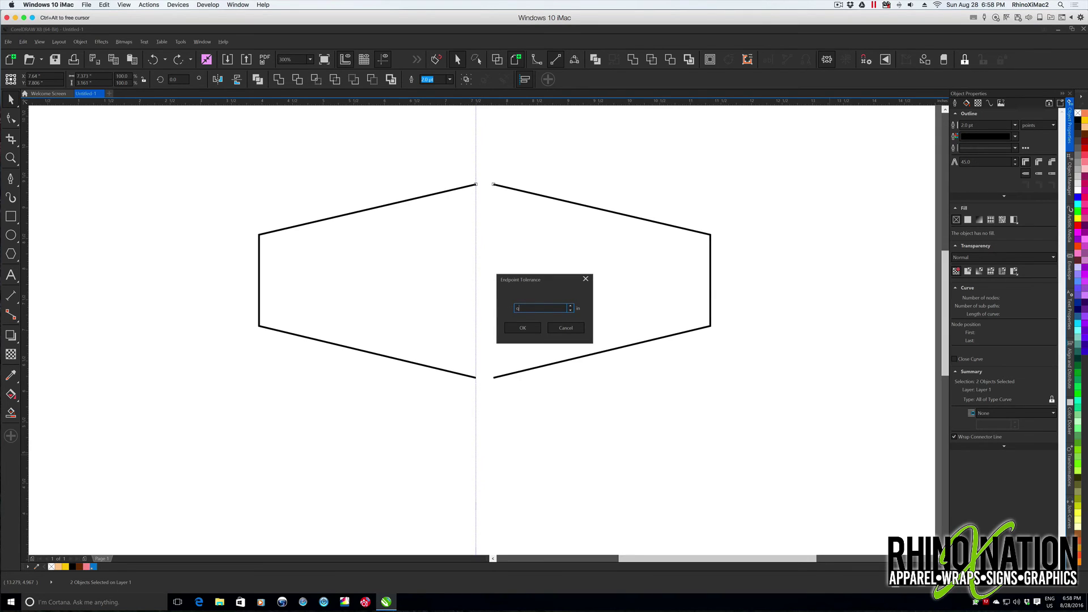
click(524, 328)
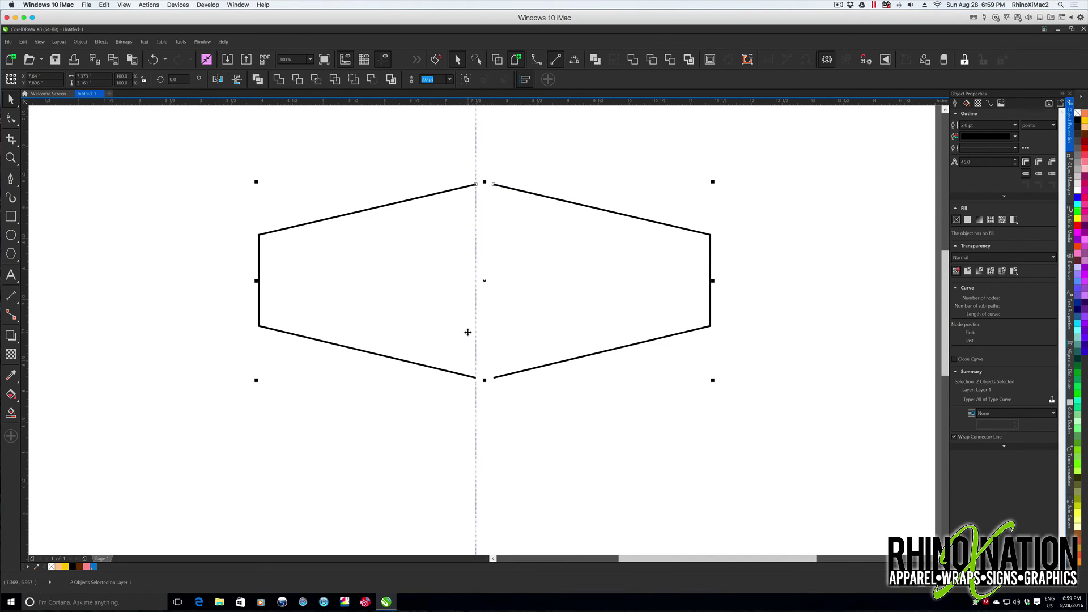
Run Join Curves on the separated halves with an endpoint tolerance of 0.25 in, and repeat the command to close them
key(ctrl+j)
text(25)
click(536, 327)
key(ctrl+j)
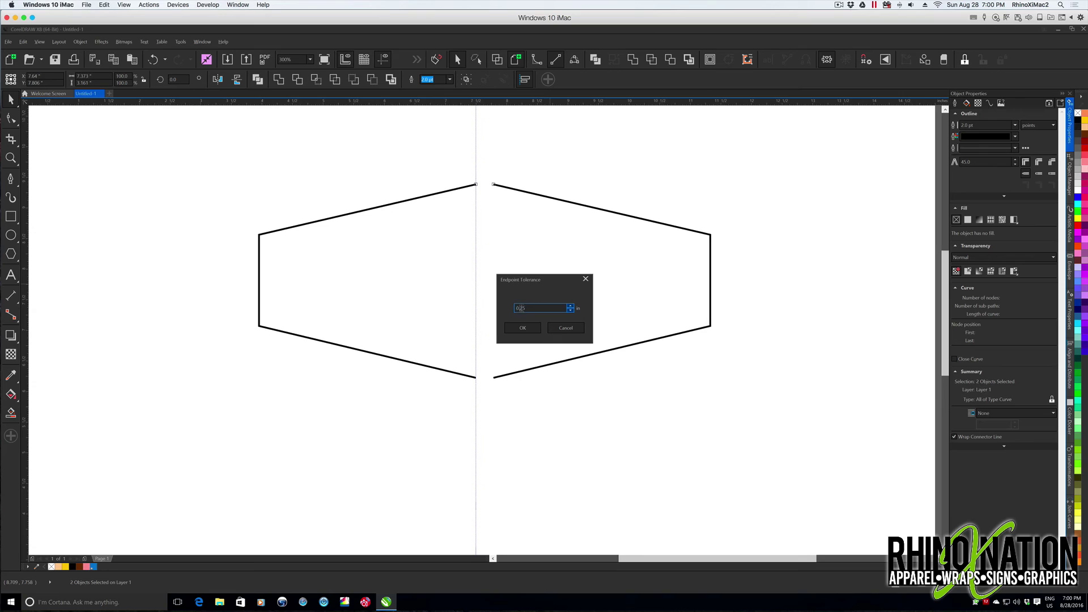
click(523, 328)
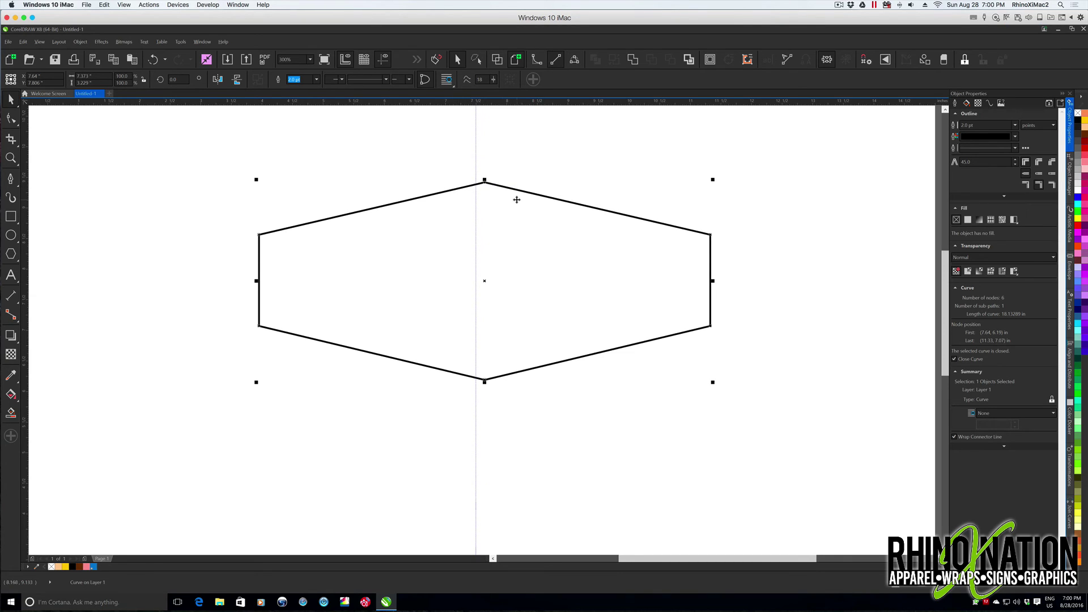
Undo the join of the two hexagon halves, and open the Join Curves settings
key(ctrl+z)
drag(215, 148, 770, 445)
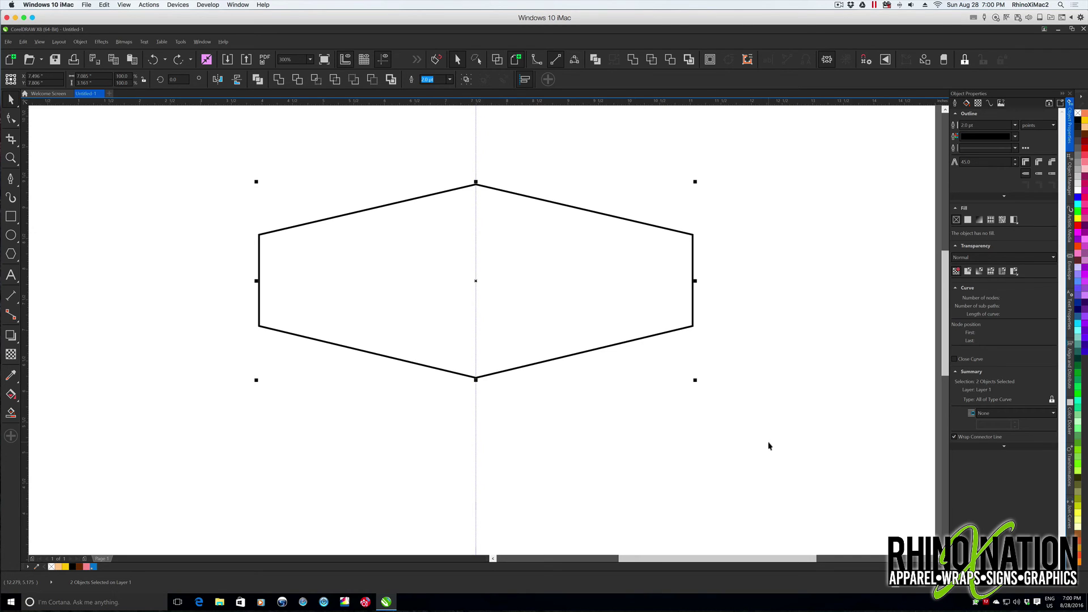
click(769, 446)
click(80, 42)
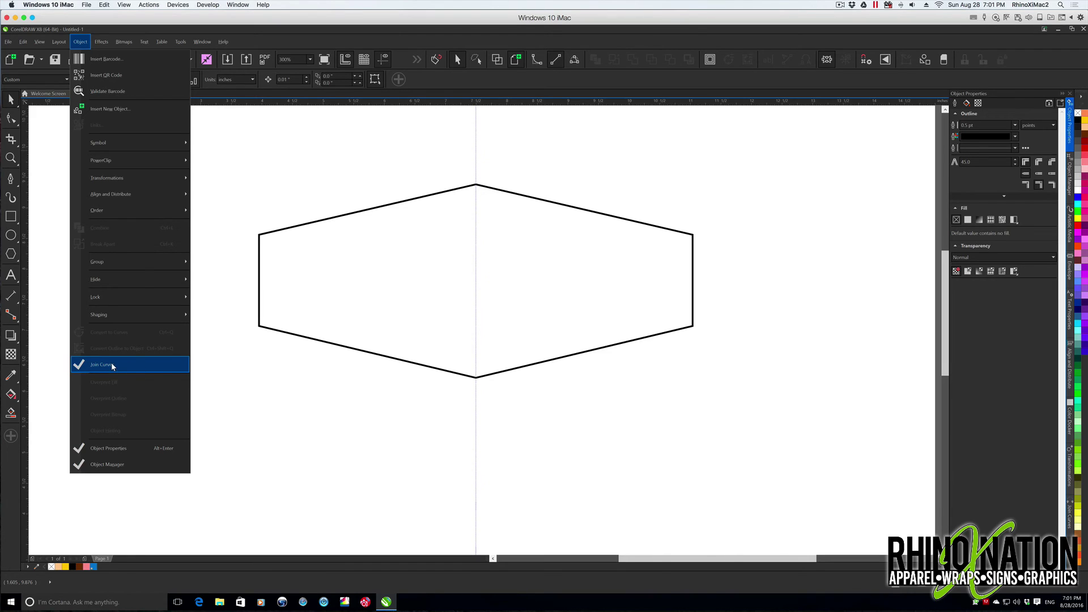
click(1069, 515)
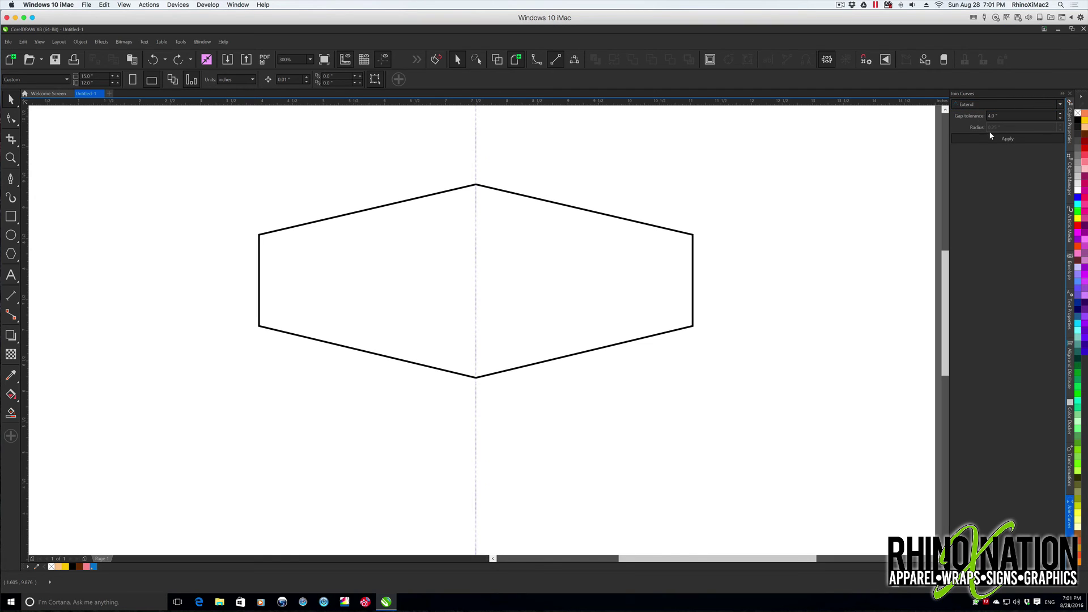
Join both touching halves with the Extend option and a gap tolerance of 0 in
key(ctrl+a)
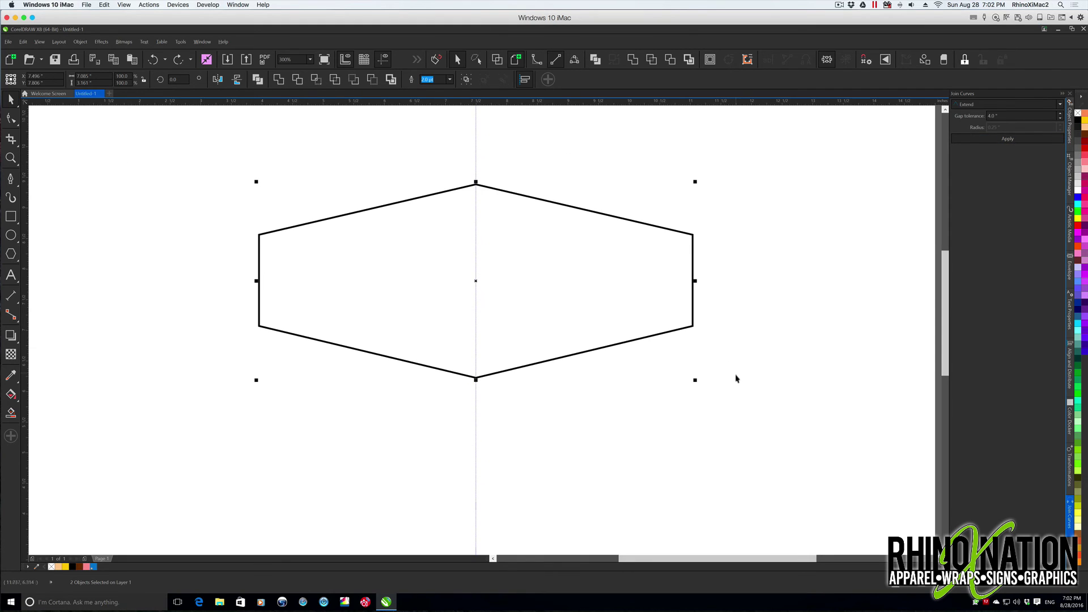
drag(204, 145, 835, 462)
drag(1001, 116, 979, 117)
text(0)
key(Tab)
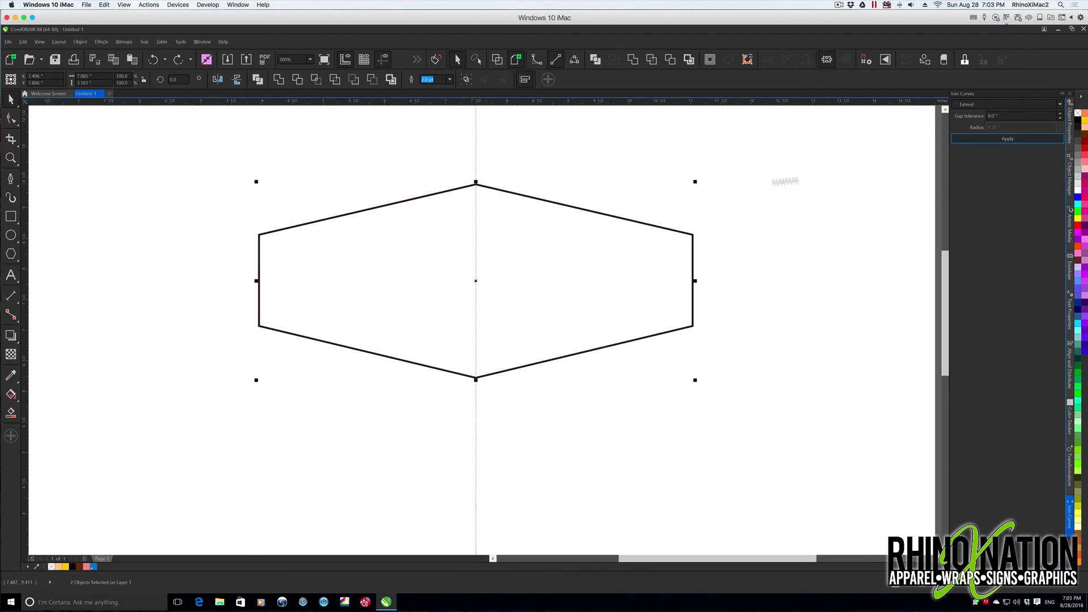
click(1008, 138)
Move the right half about 1.77 in to the right, away from the left half
drag(564, 226, 565, 312)
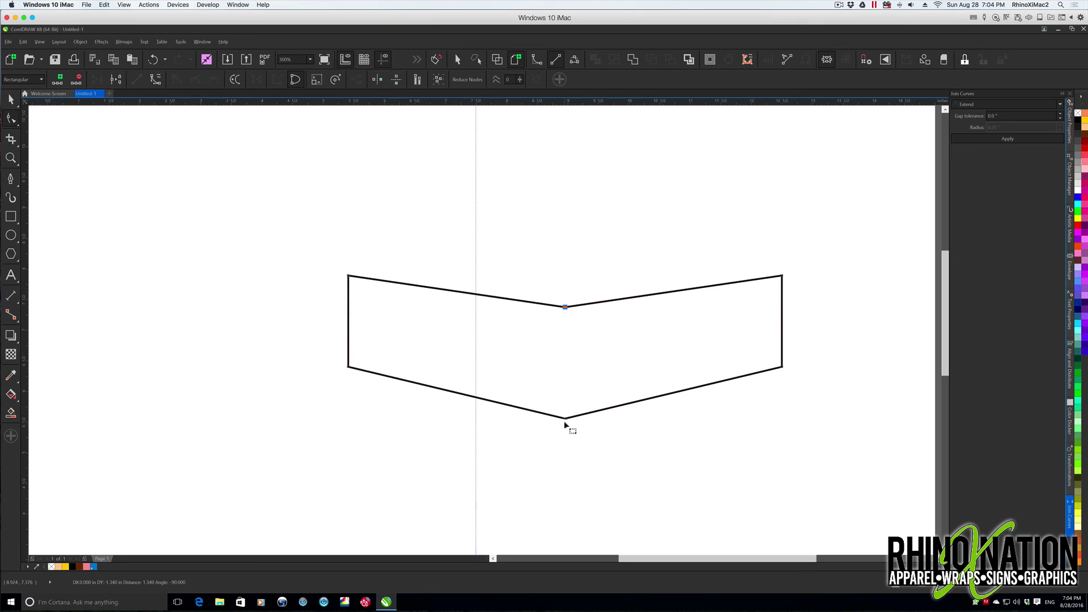
drag(565, 418, 570, 375)
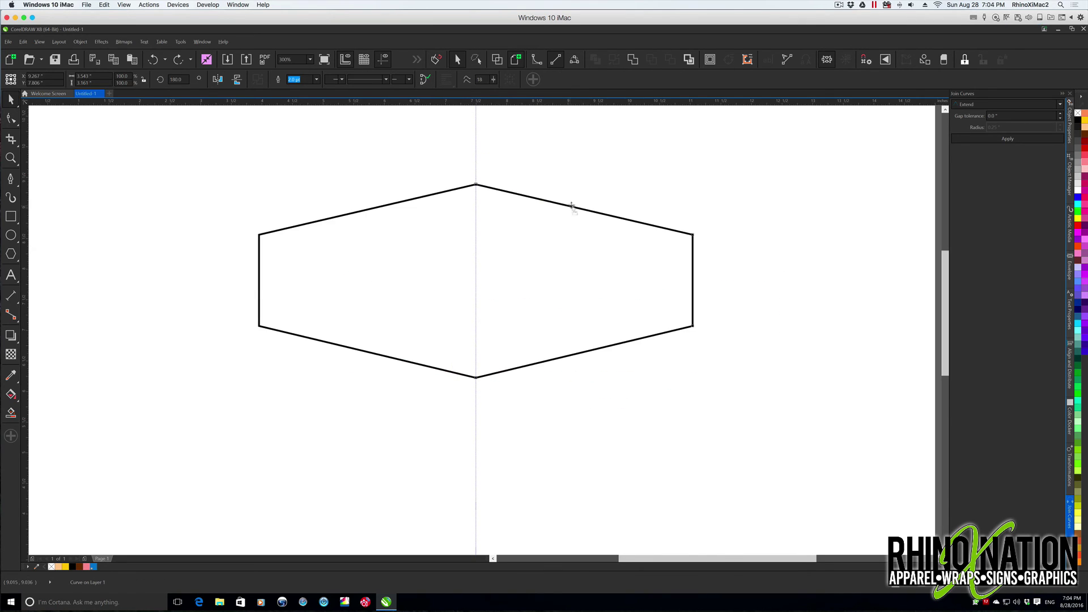
drag(569, 206, 676, 206)
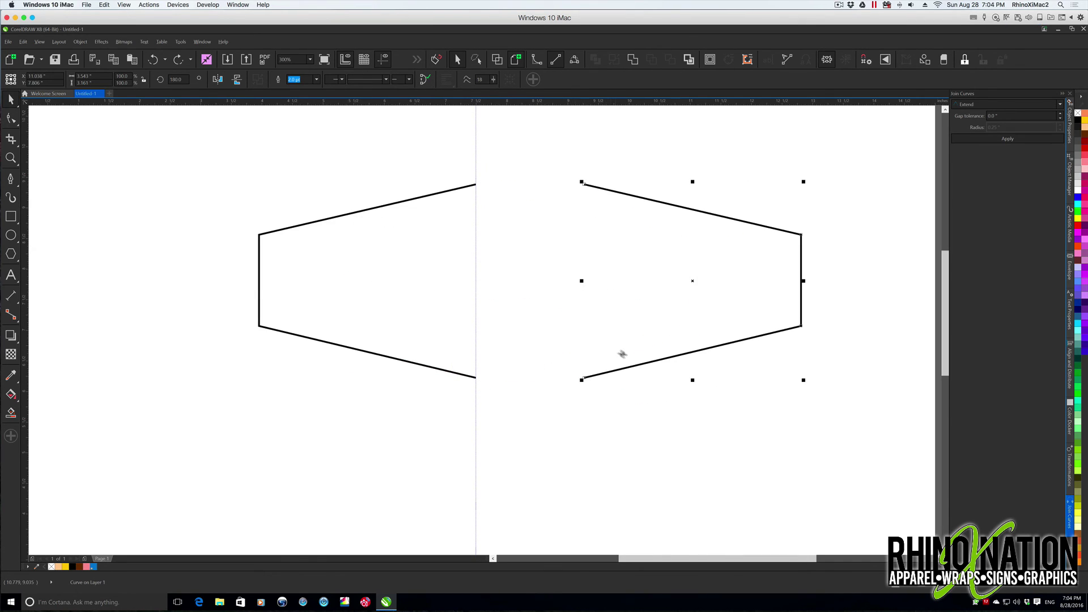
Select both separated halves, and try the Extend join with gap tolerances of 1.5 in and 2 in
drag(200, 154, 857, 442)
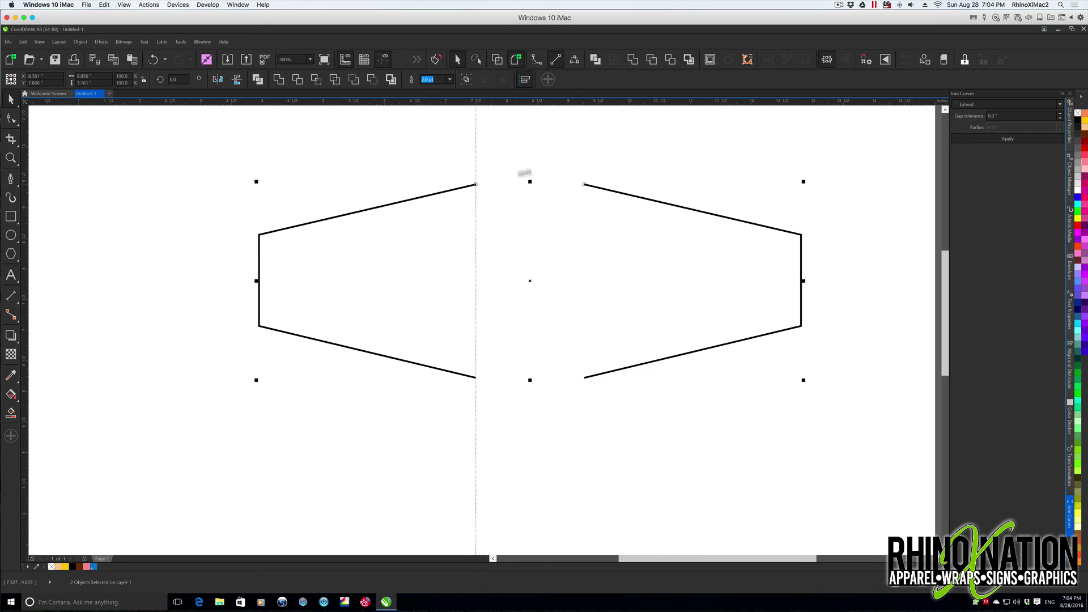
click(1044, 116)
drag(1044, 116, 966, 117)
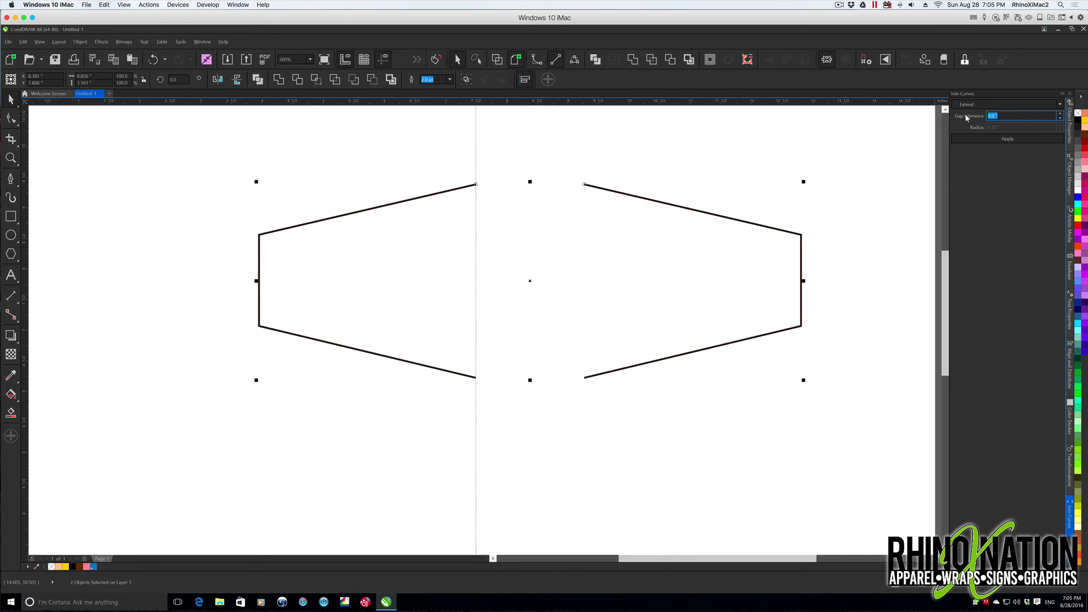
text(1.5)
click(1006, 138)
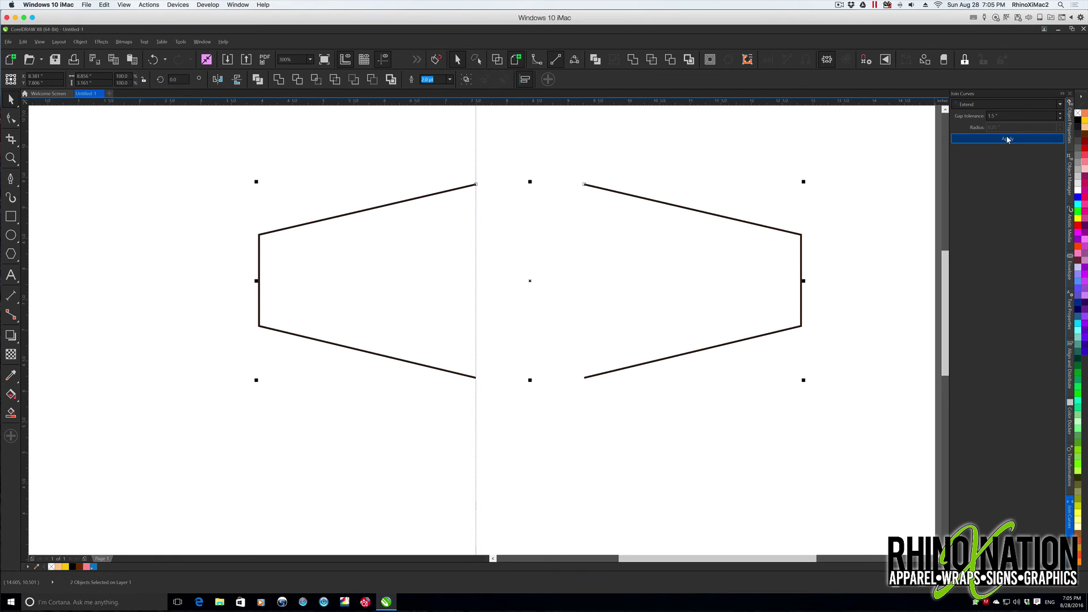
drag(1000, 117, 980, 120)
text(2)
click(1007, 138)
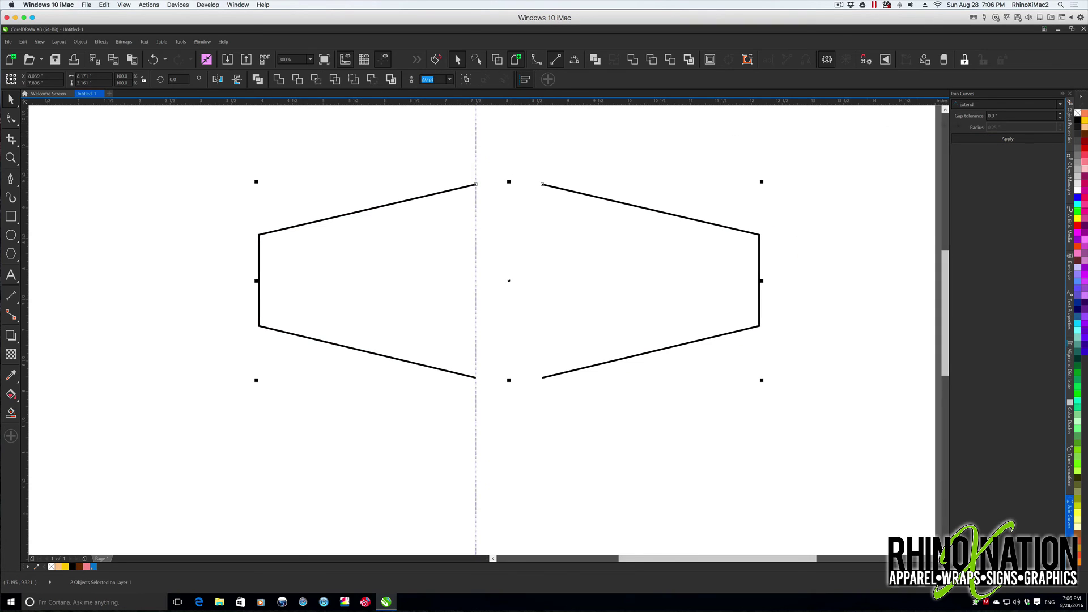
With the halves about 1.1 in apart, preview the Extend join with gap tolerances of 2, 1 and 1.5 in
key(Return)
text(2)
key(Tab)
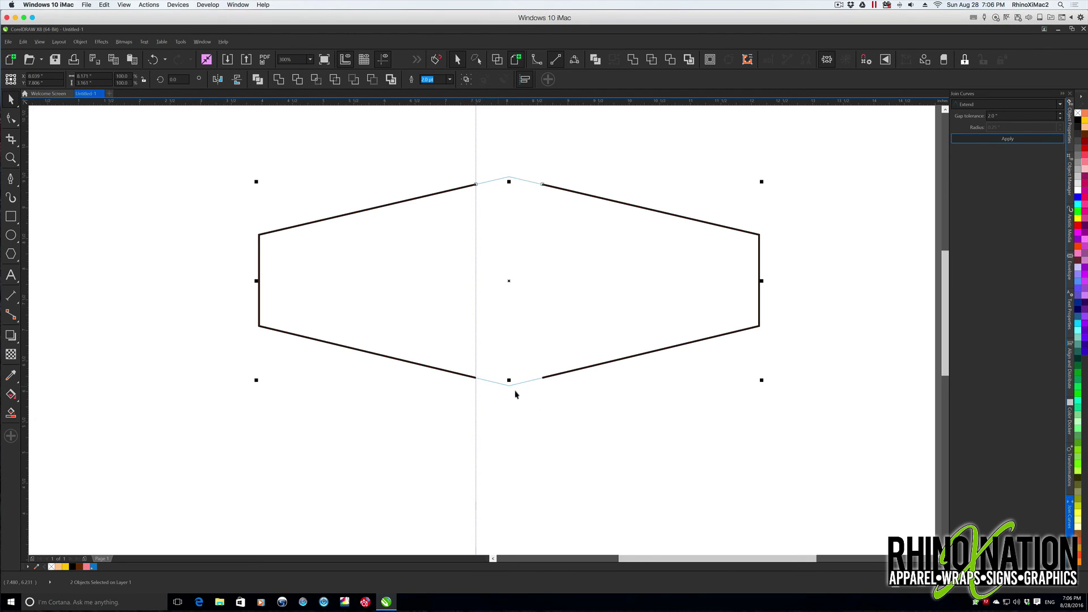
click(1014, 116)
text(1)
key(Tab)
double_click(993, 116)
text(1.5)
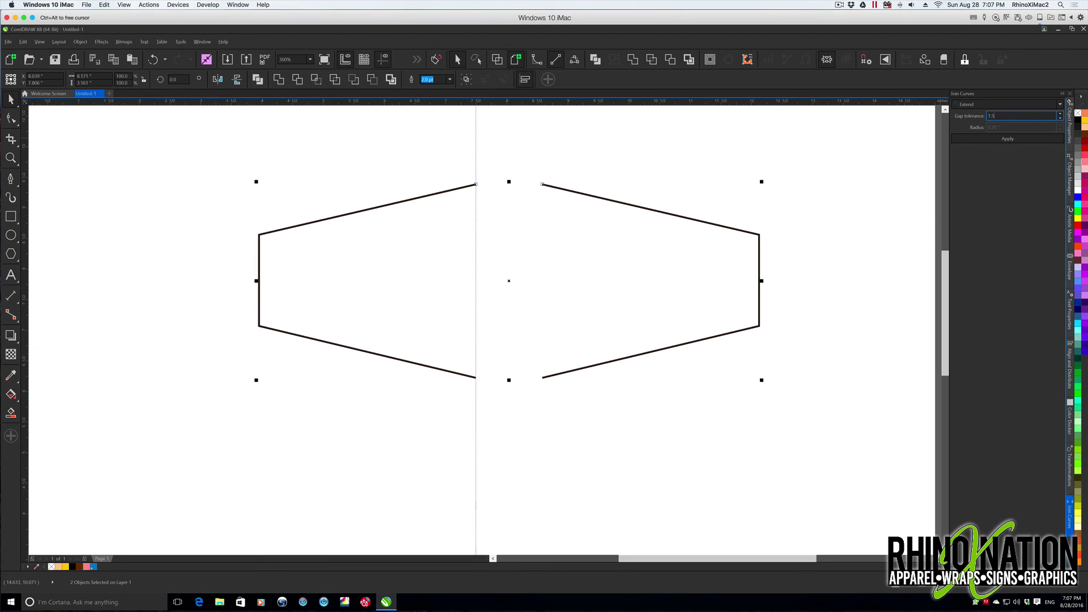
key(Return)
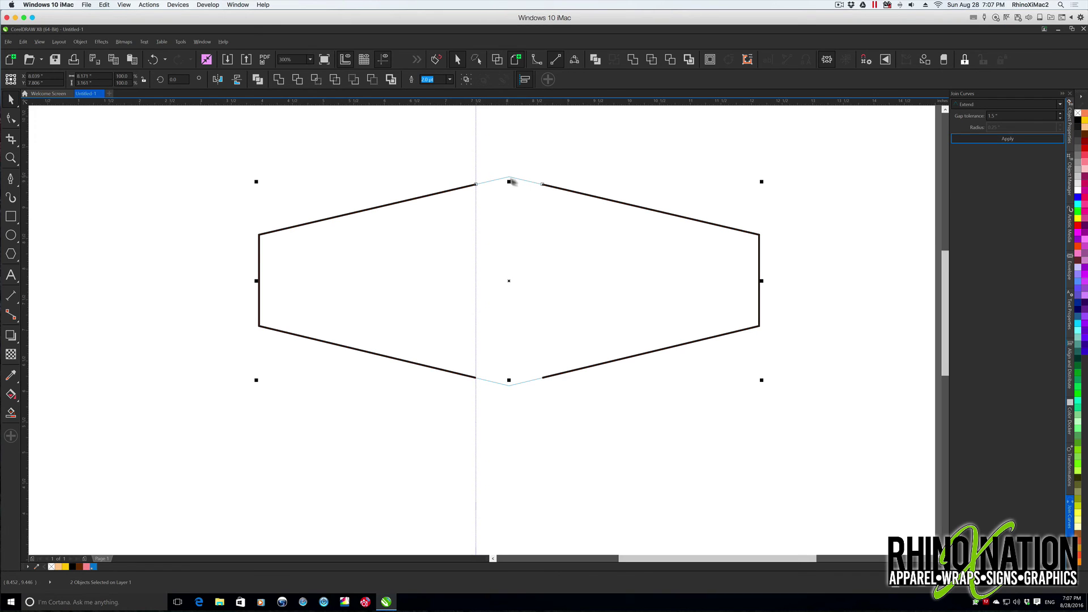
Preview the Chamfer join between the halves, and switch the join type back to Extend
click(1031, 104)
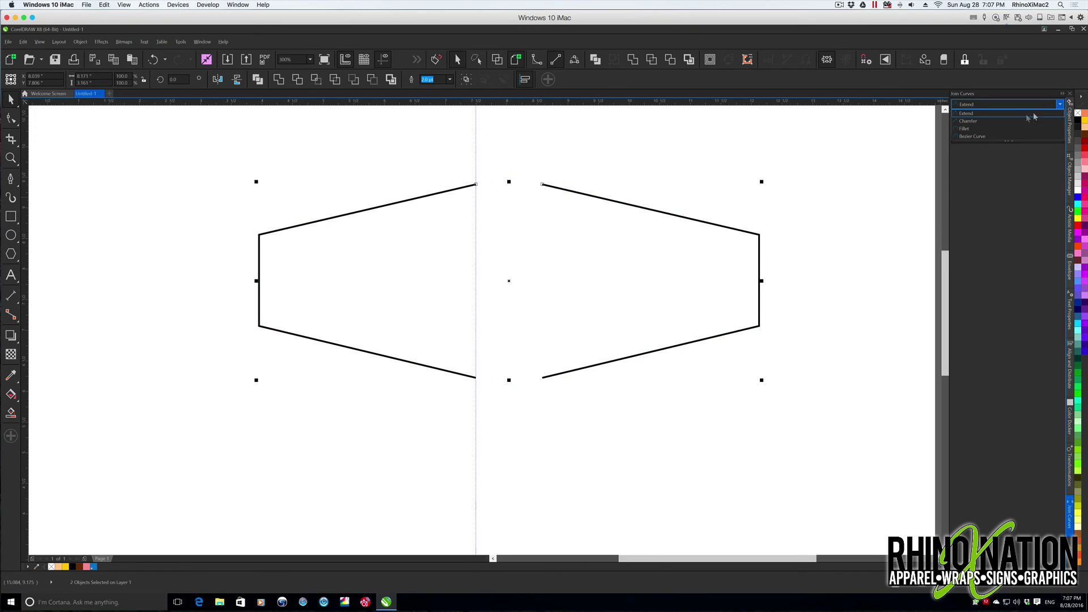
click(964, 121)
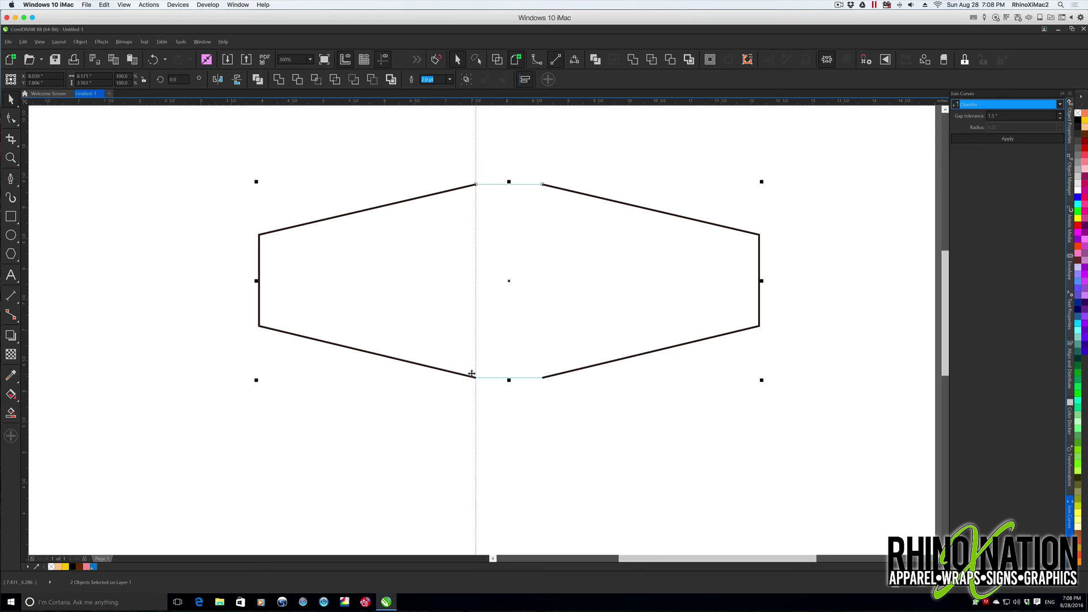
click(1059, 105)
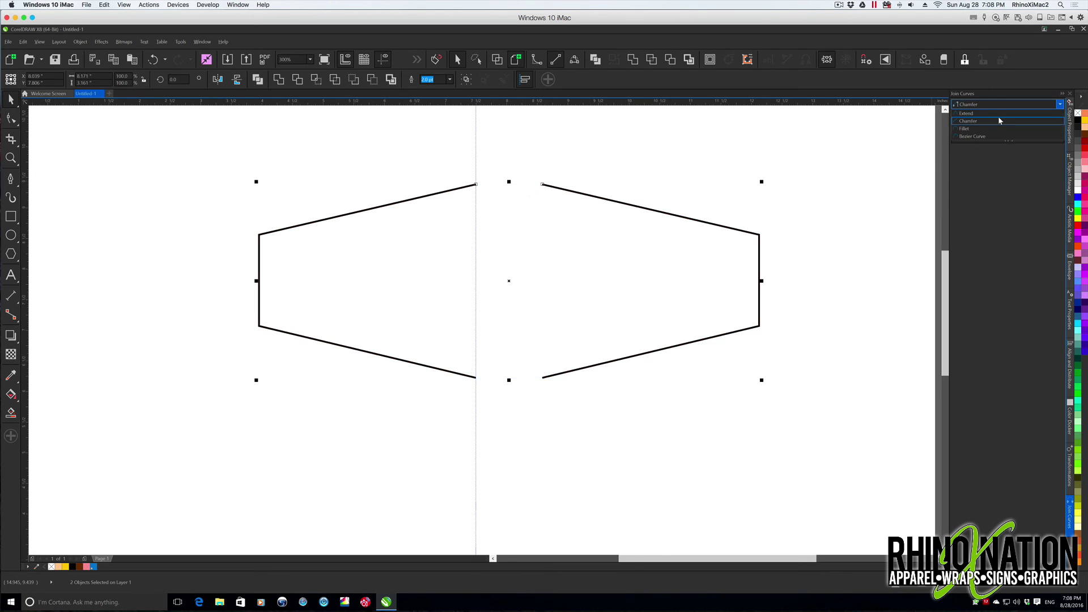
click(997, 113)
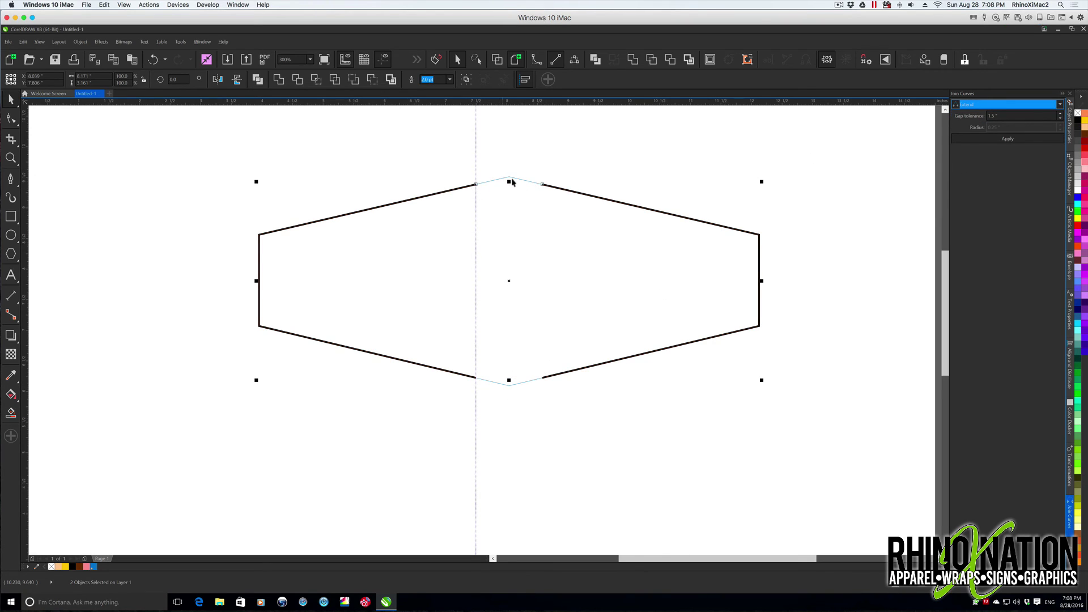
Join the separated halves with the Chamfer option, and undo that join
scroll(1033, 107, down, 1)
click(1008, 139)
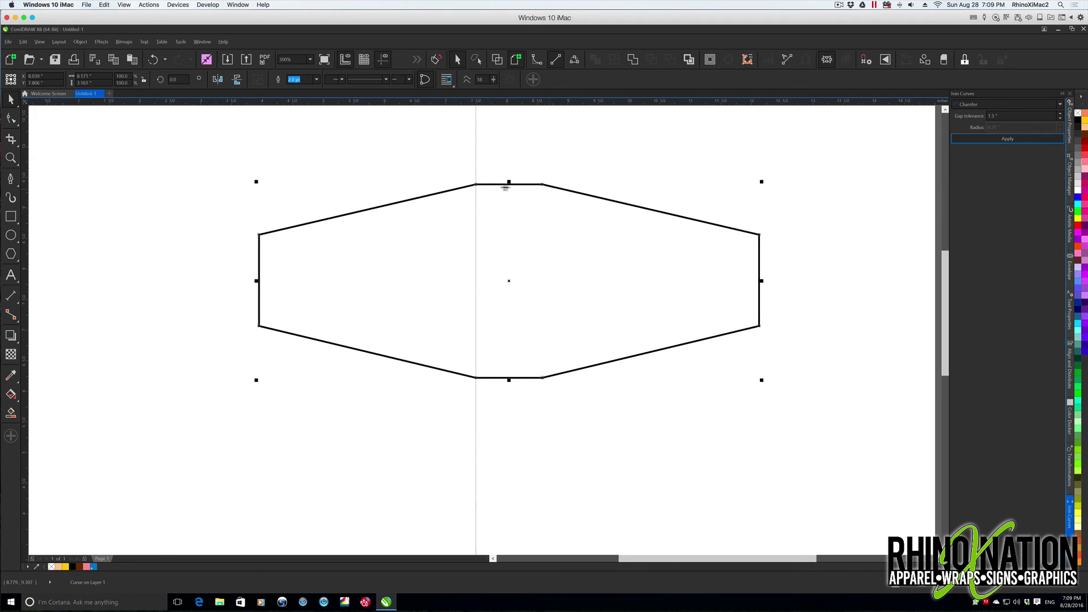
key(ctrl+z)
Join the separated halves with the Bezier Curve option, and undo both the join and the halves' separation
click(997, 104)
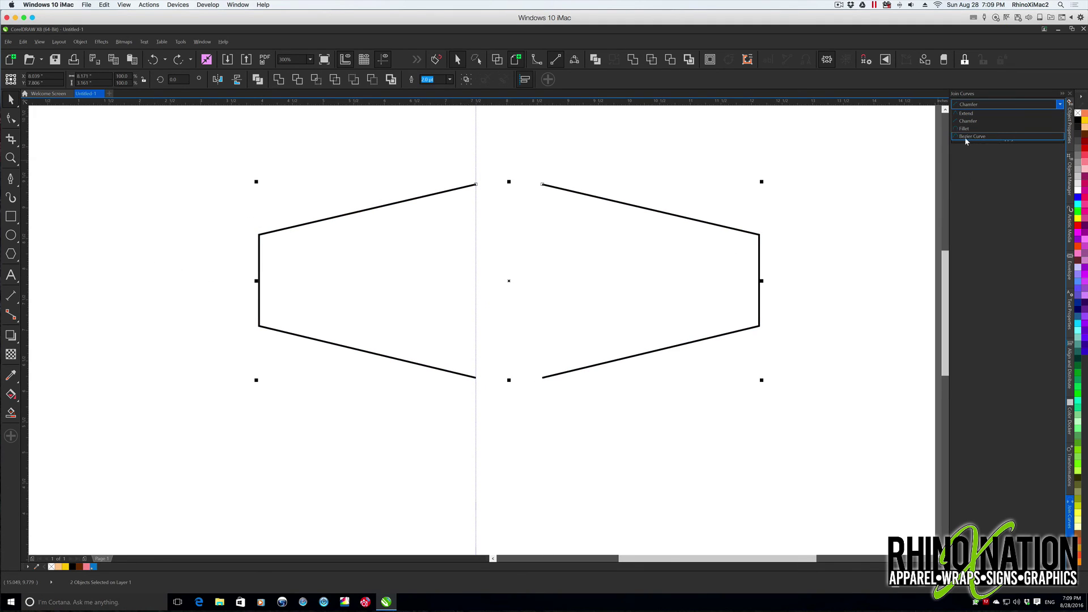
click(985, 137)
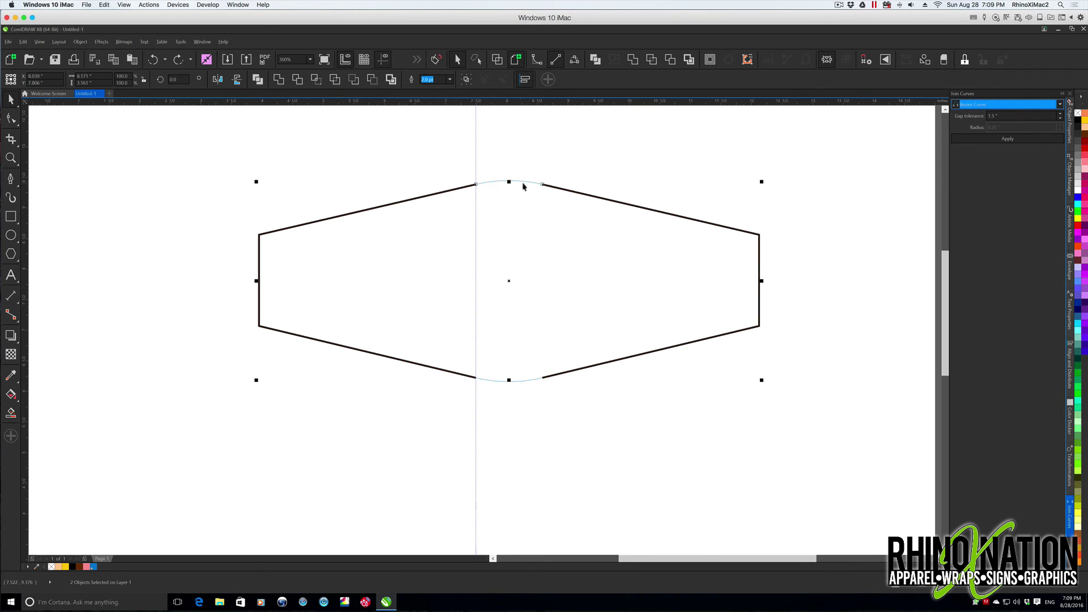
click(1008, 138)
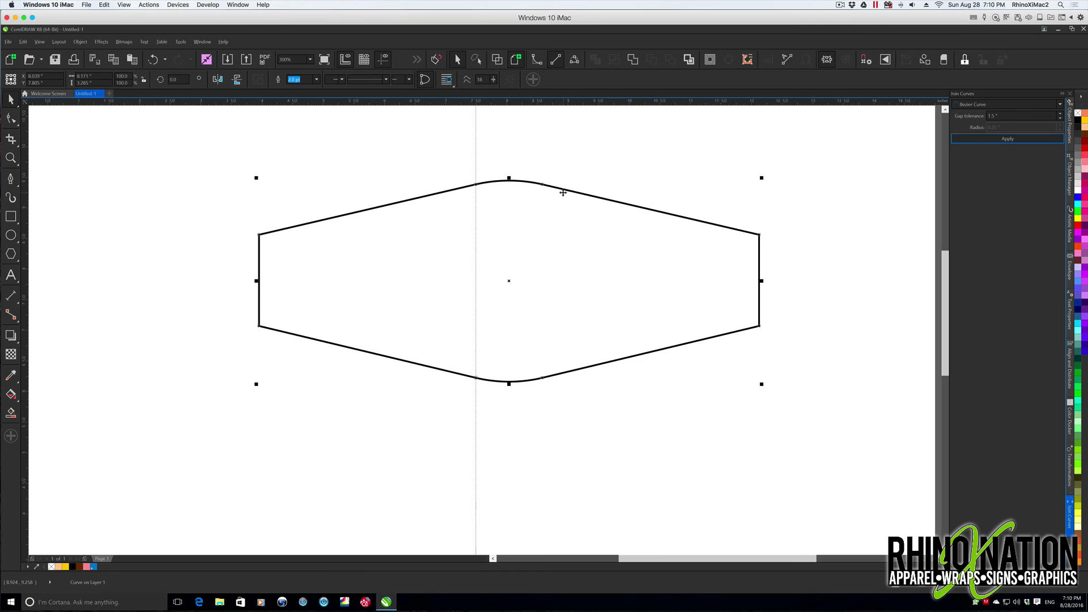
key(ctrl+z)
key(ctrl+z)
Move both hexagon halves down, and draw three straight lines about 4 in long above them, rotated to different angles
drag(765, 400, 765, 400)
drag(518, 194, 519, 485)
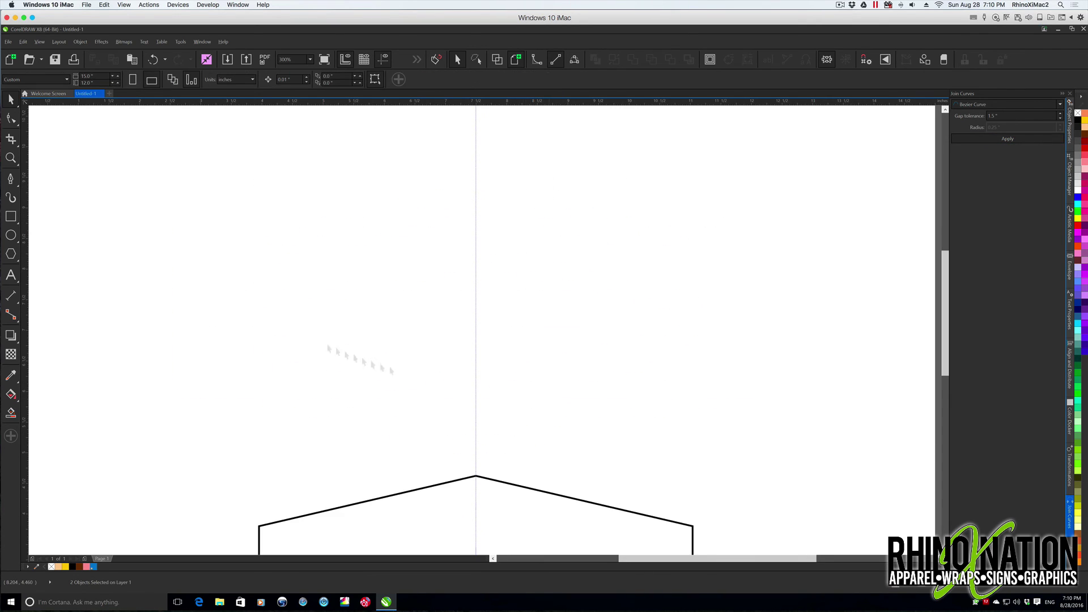
click(10, 179)
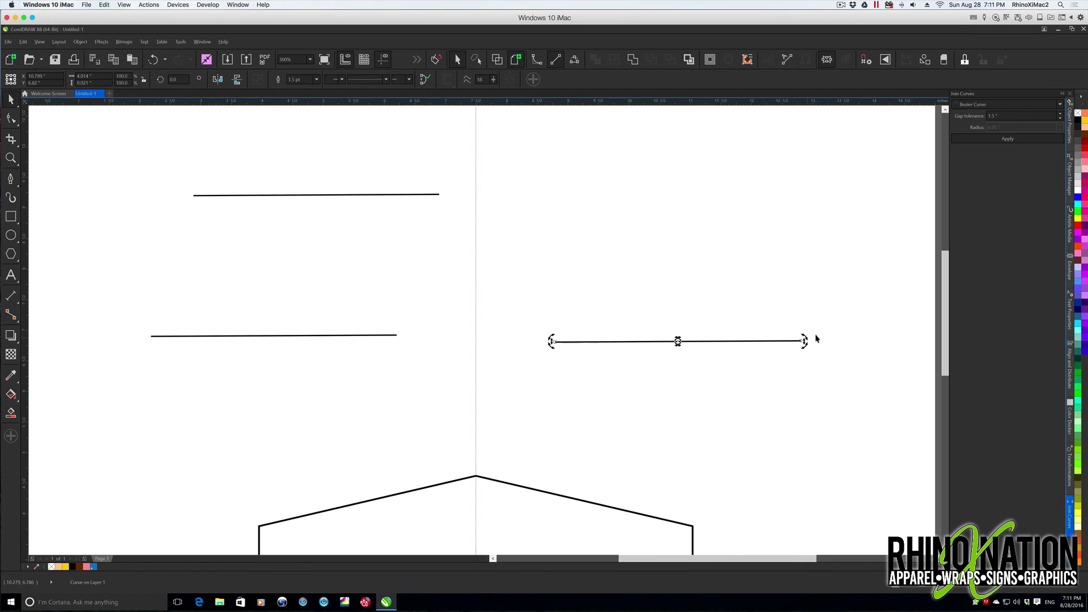
drag(804, 339, 707, 427)
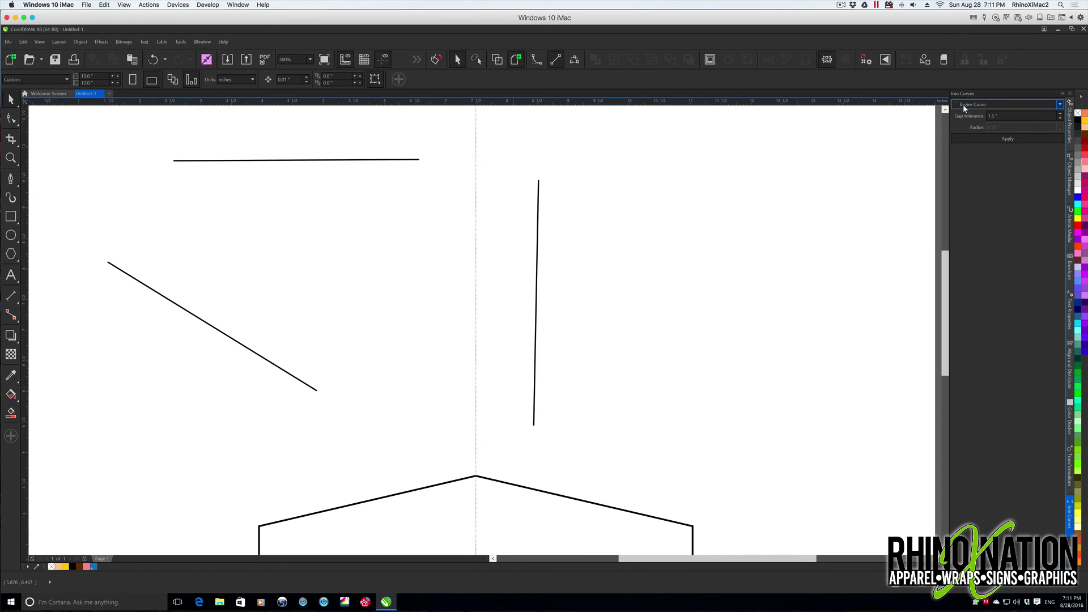
Set the join type to Fillet with a radius of 0 in
click(1048, 105)
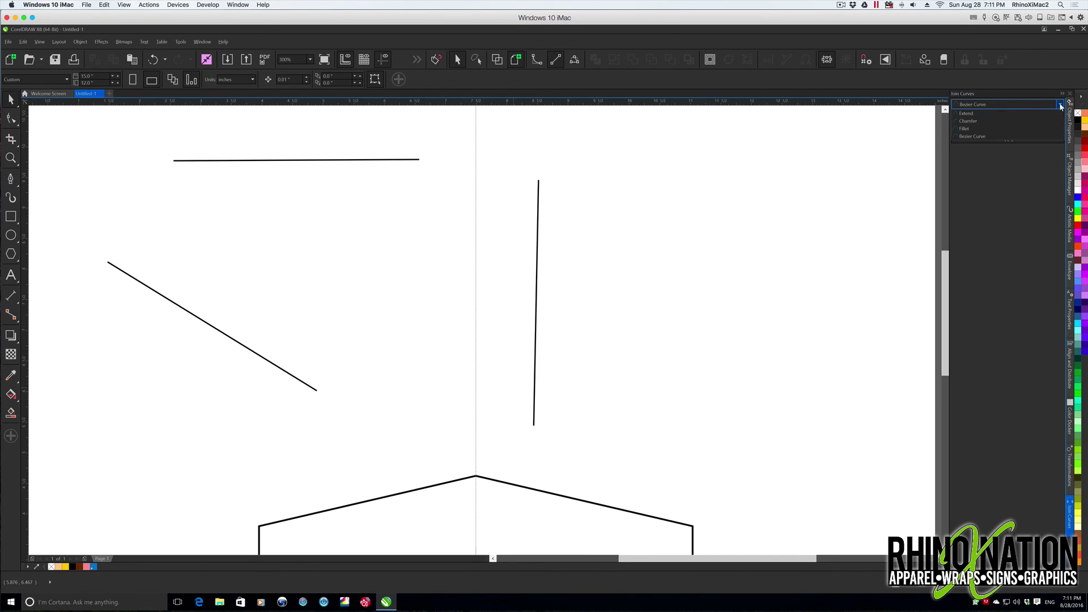
click(972, 130)
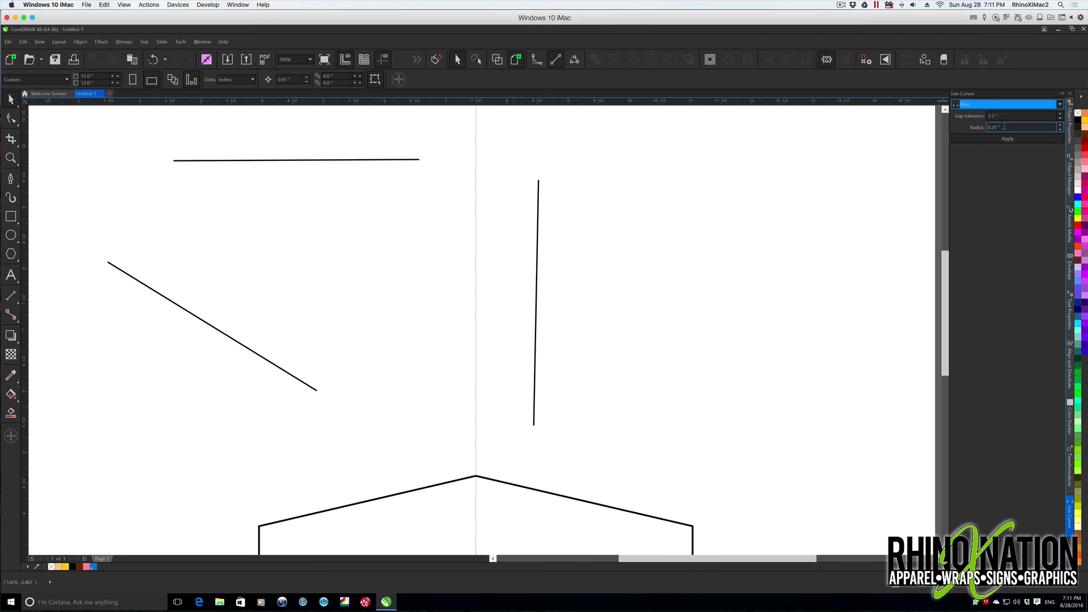
drag(1005, 127, 972, 129)
text(0)
key(Tab)
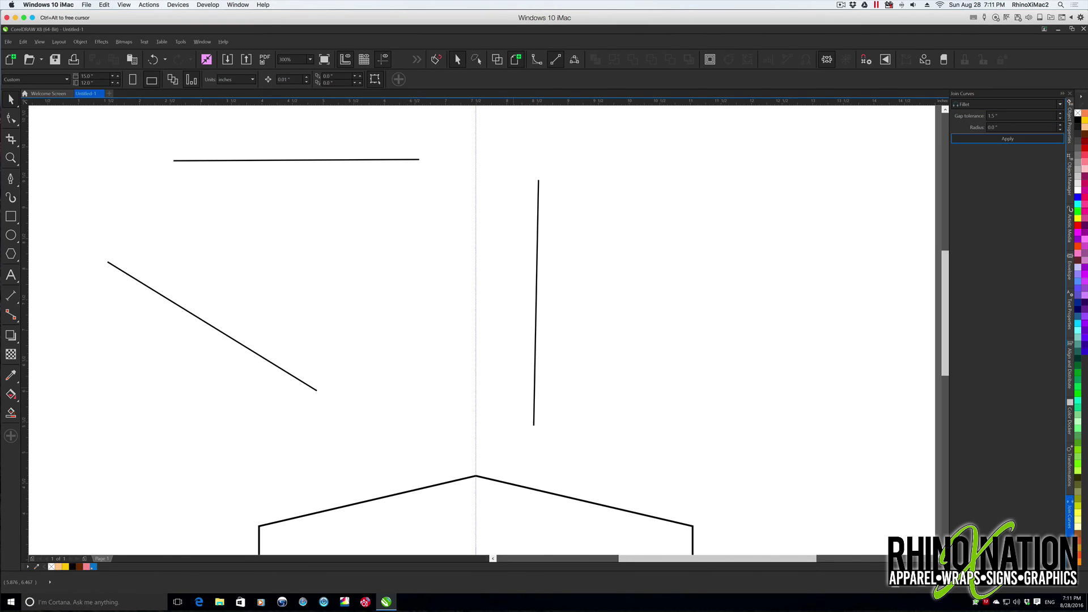
Select the horizontal and diagonal lines, and join them with the Fillet option at a gap tolerance of 3 in
drag(59, 131, 488, 434)
scroll(241, 278, left, 3)
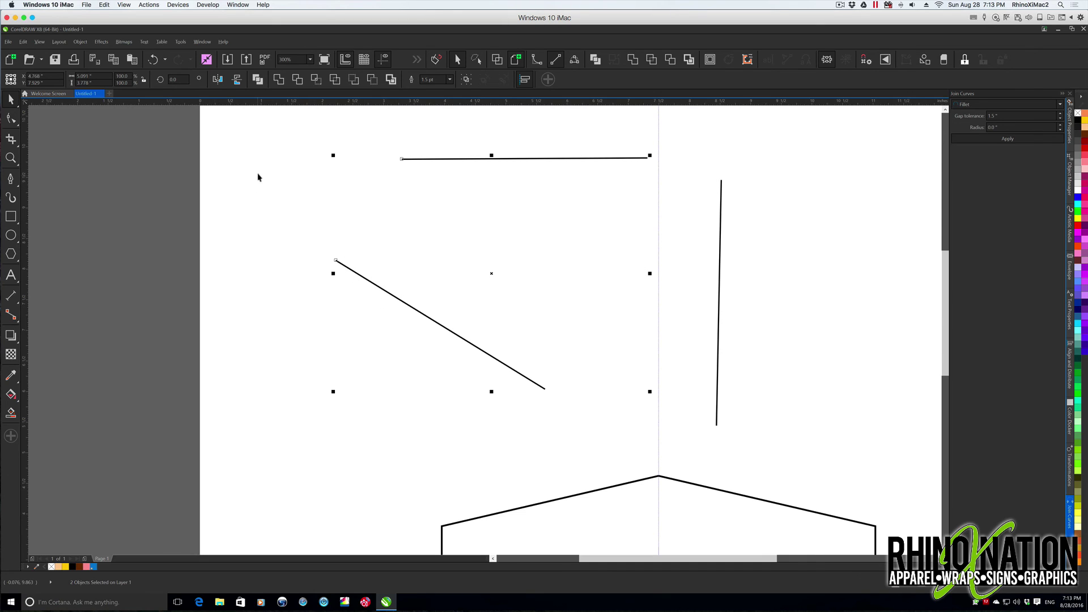
double_click(993, 116)
text(3)
key(Tab)
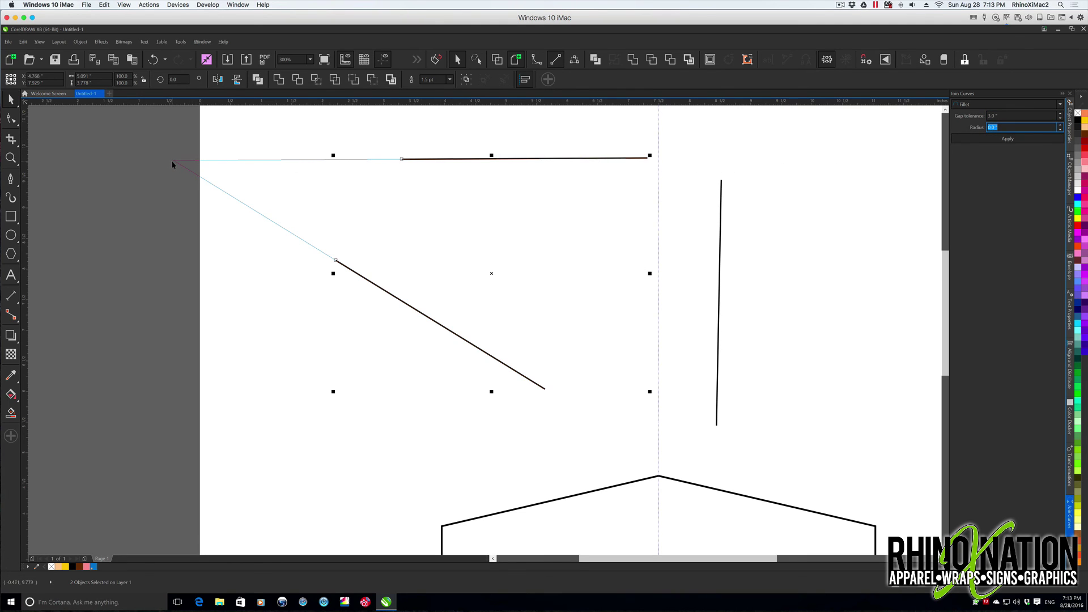
click(1023, 139)
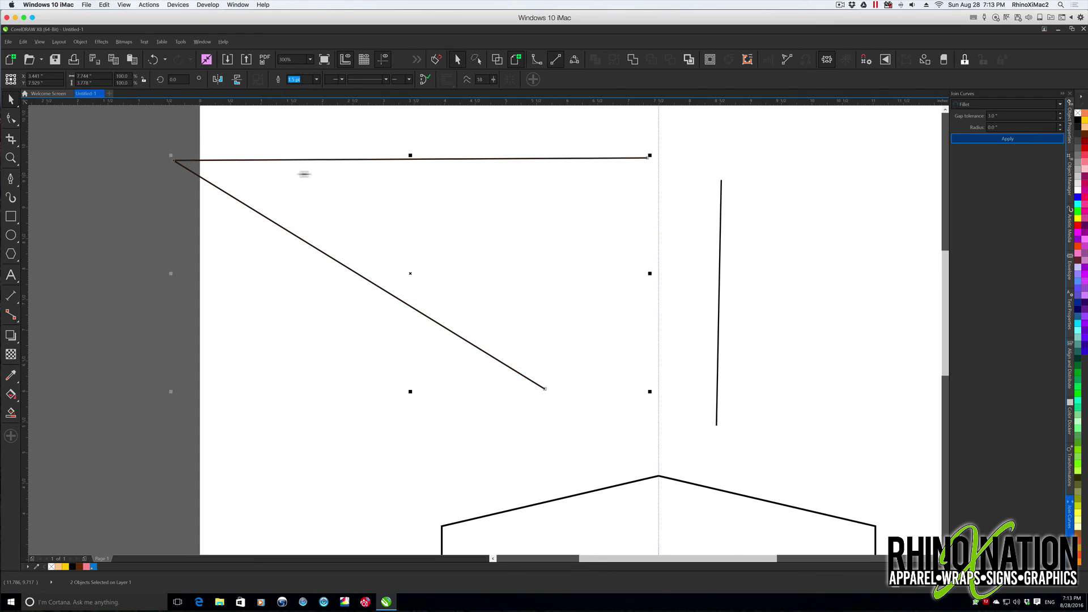
Undo the join of the two lines, and set the fillet radius to 0.25 in
key(ctrl+z)
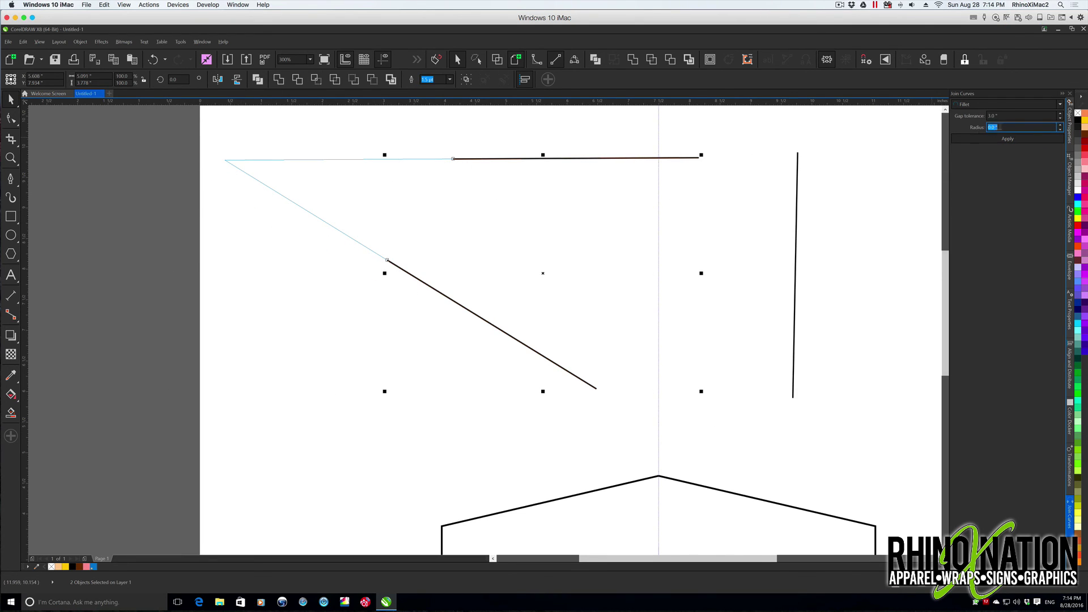
key(BackSpace)
text(.25)
key(Tab)
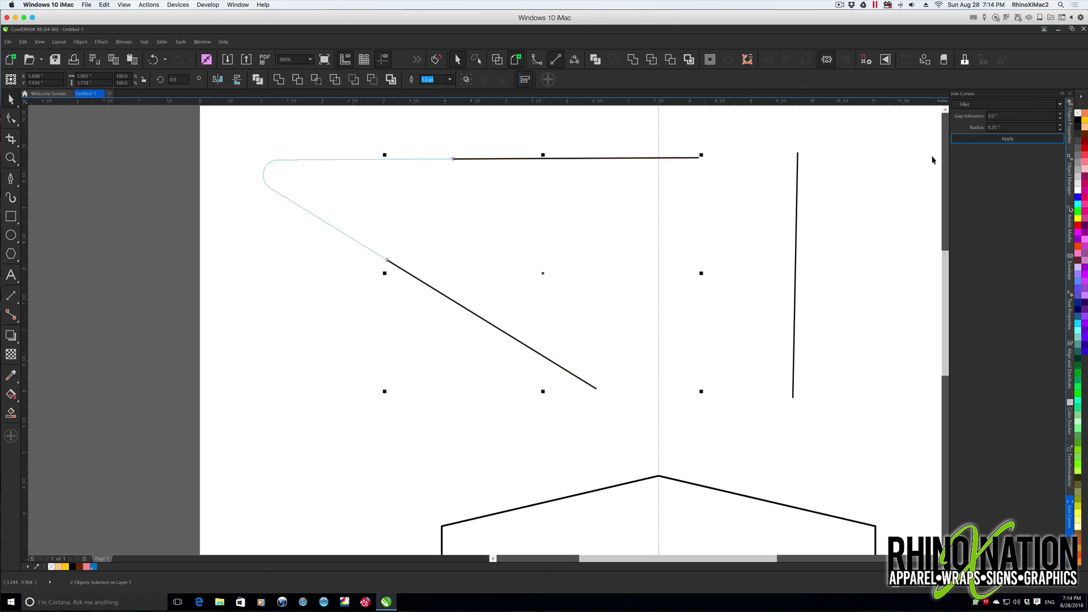
Set the fillet radius between the two lines to 1 in
drag(1010, 127, 958, 128)
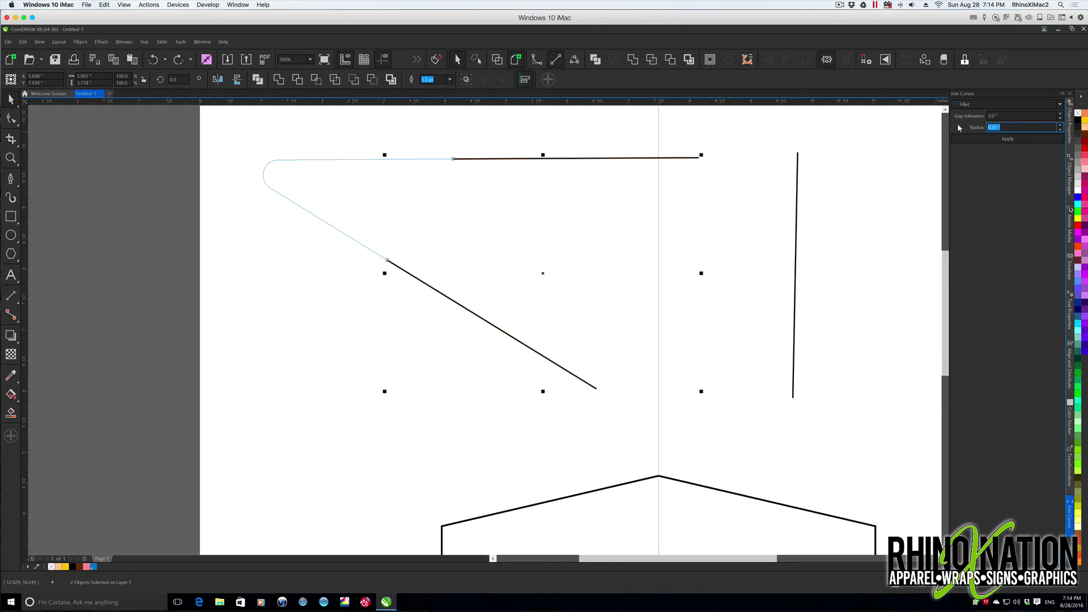
text(1)
key(Tab)
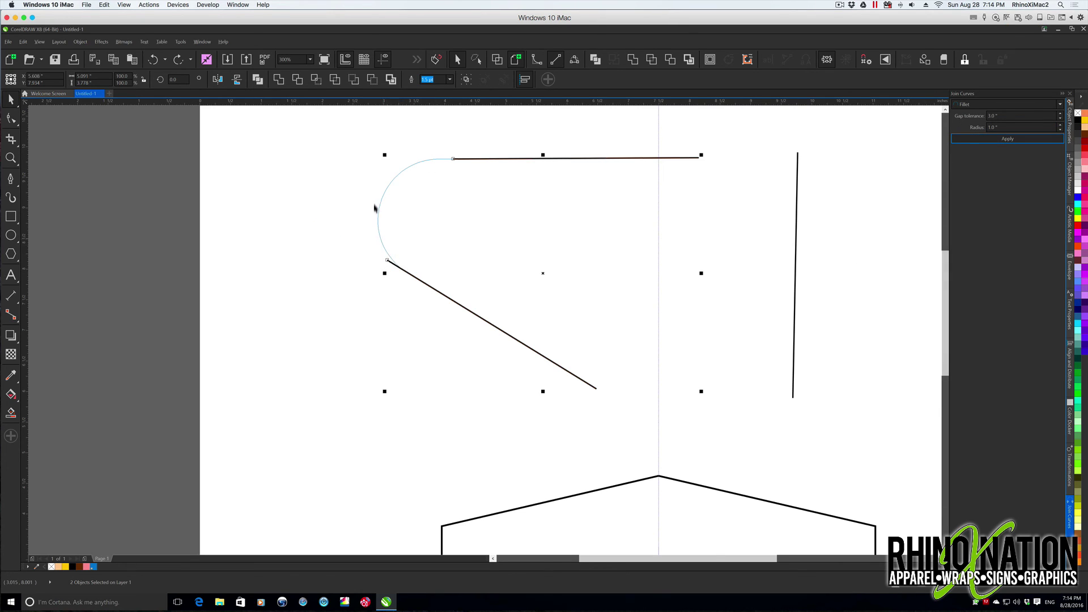
Join the horizontal and diagonal lines with a fillet radius of 2 in, and undo the join
drag(1010, 127, 985, 128)
text(2)
click(1030, 138)
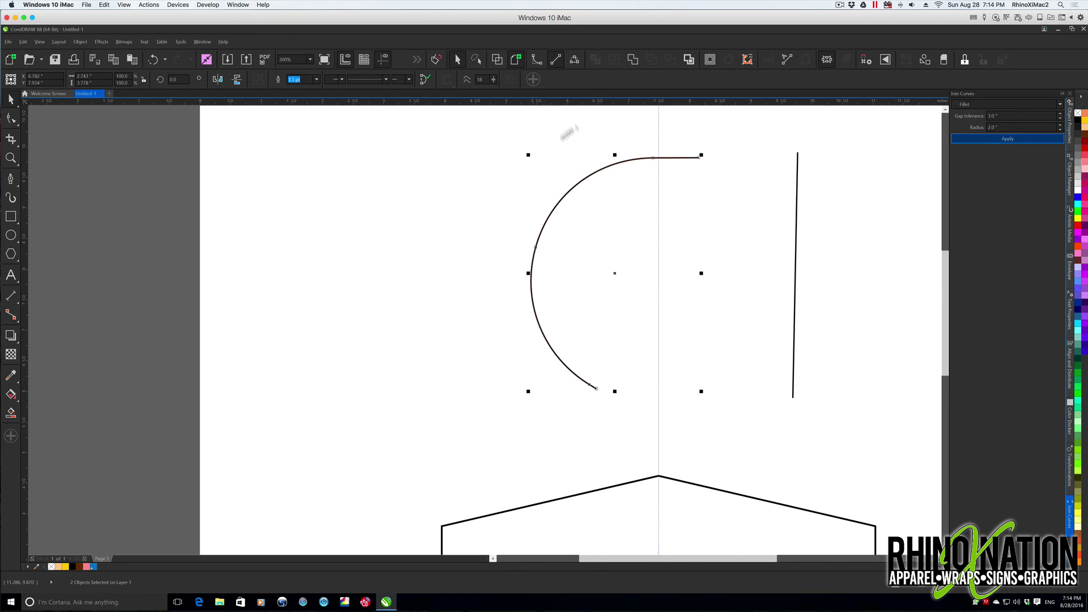
key(ctrl+z)
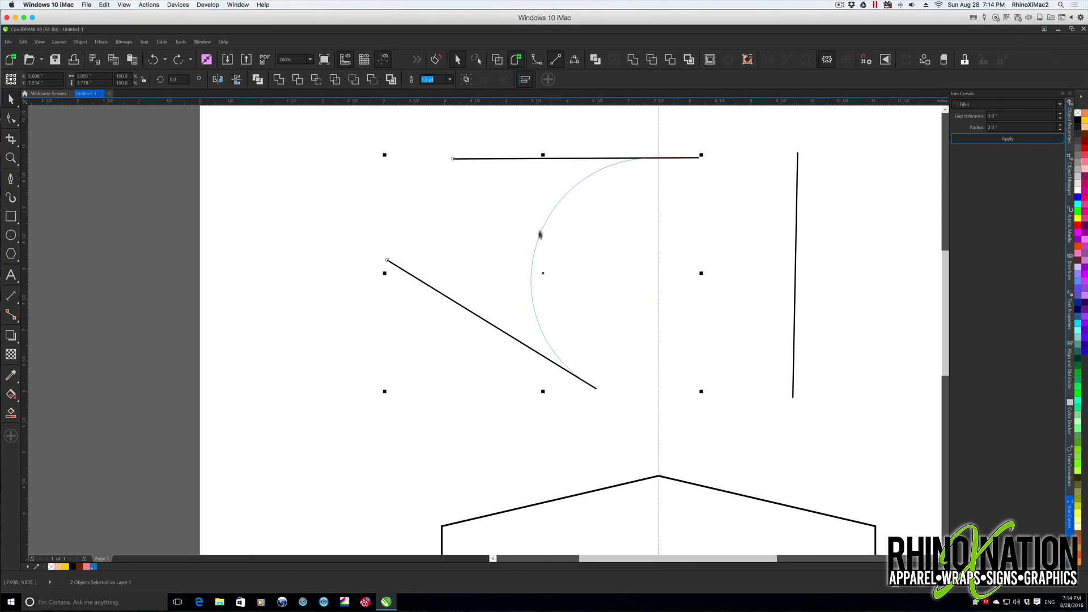
Set the gap tolerance and fillet radius to 0 in, and raise the gap tolerance to 3 in
click(985, 115)
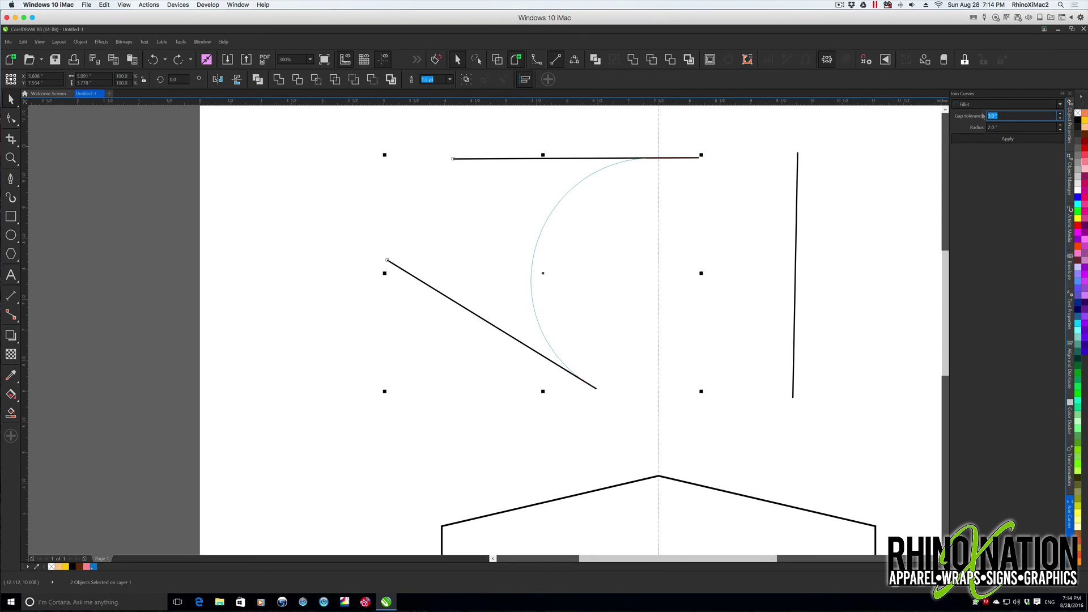
text(0)
key(Return)
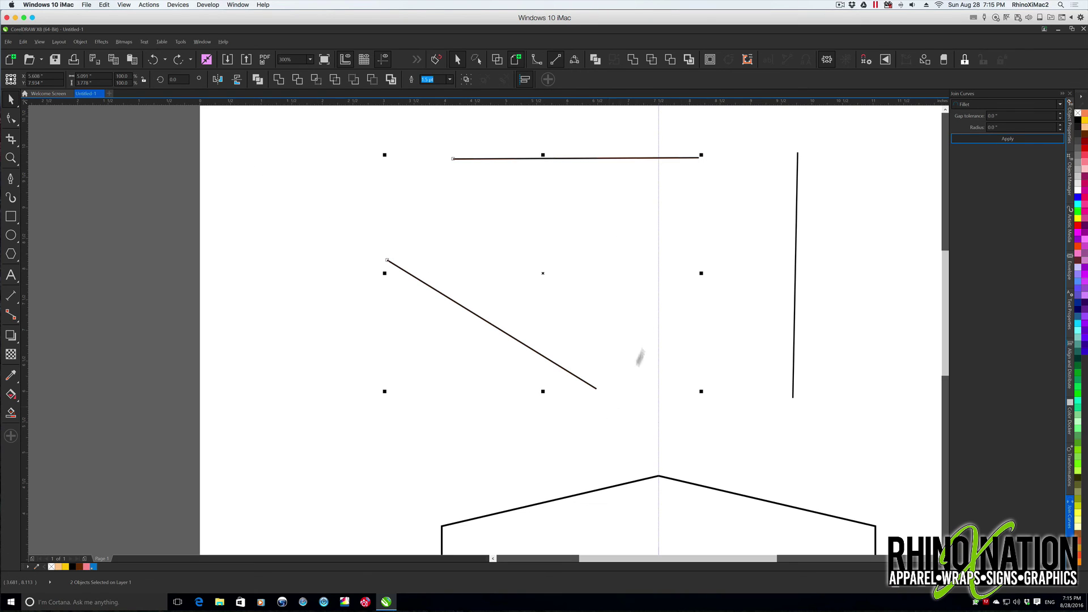
click(997, 116)
text(3)
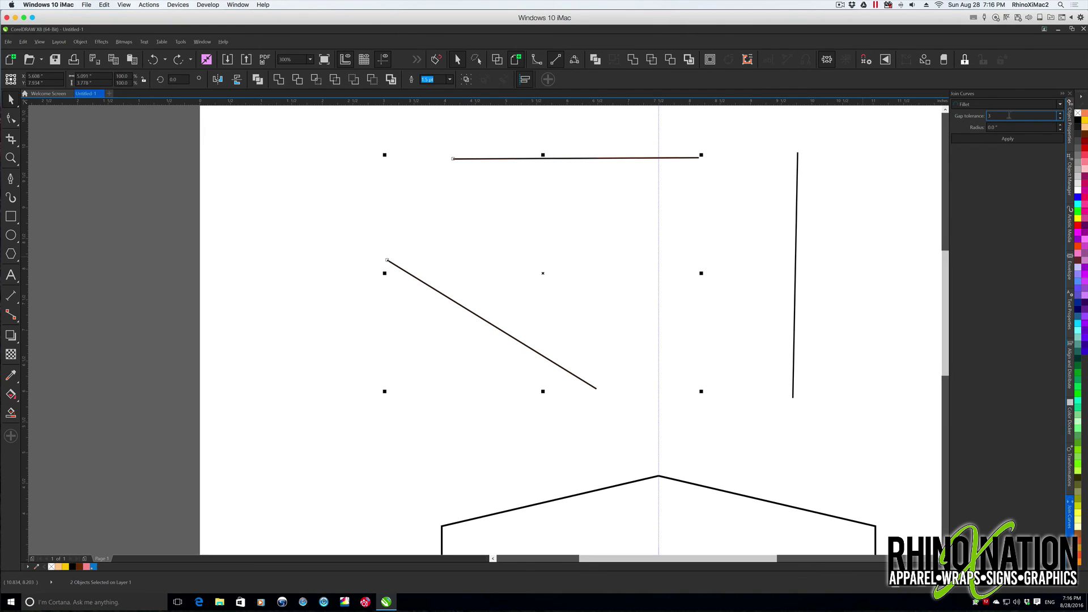
key(Tab)
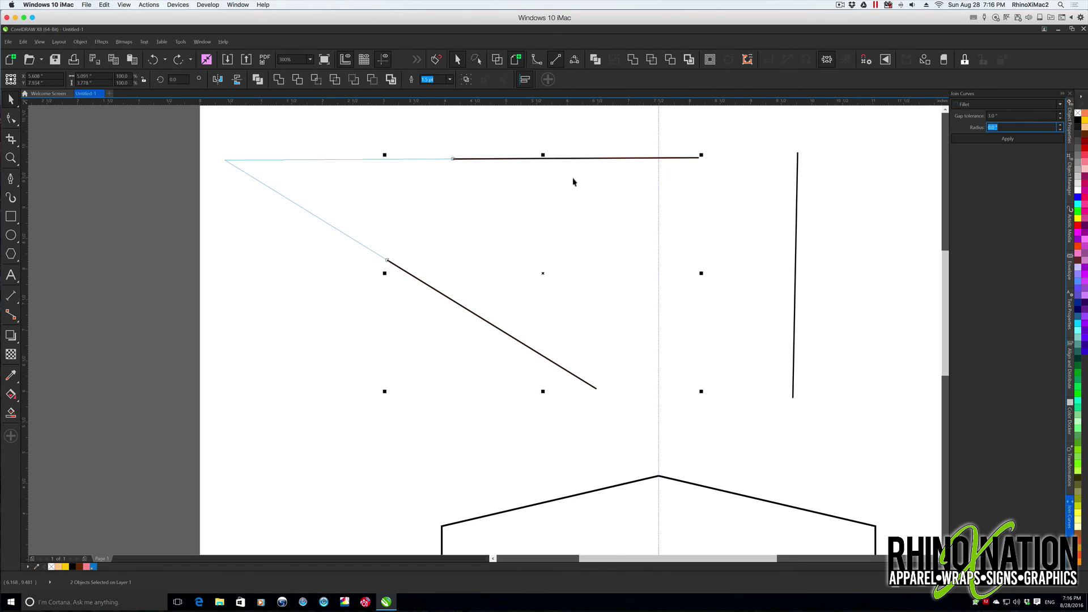
Raise the gap tolerance to 4 in and on to 4.5 in, and join the two lines into a closed triangle
click(1000, 115)
text(4)
key(Return)
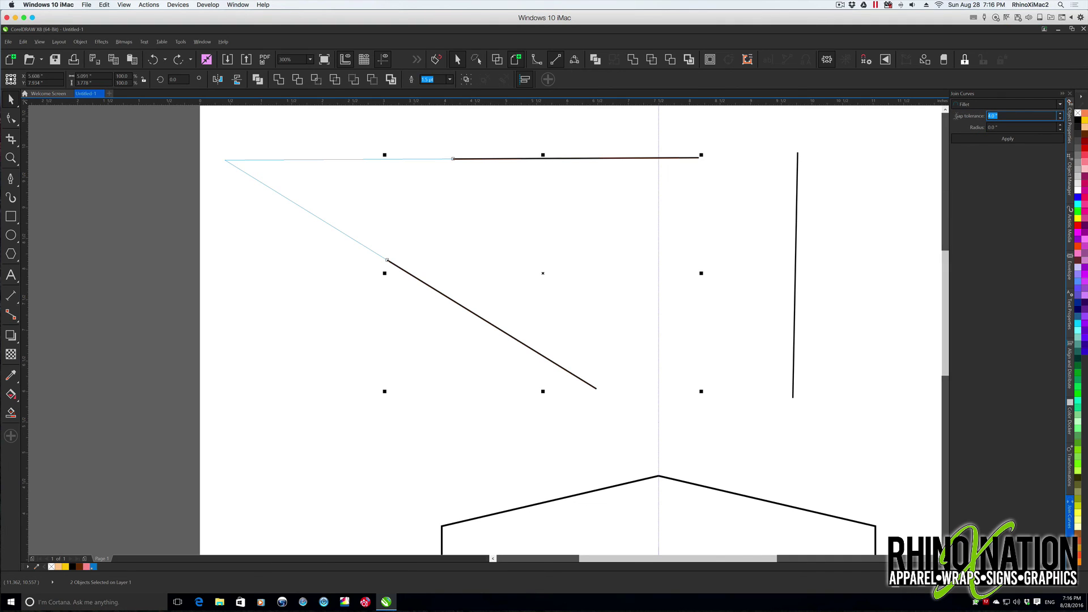
text(4.5)
key(Tab)
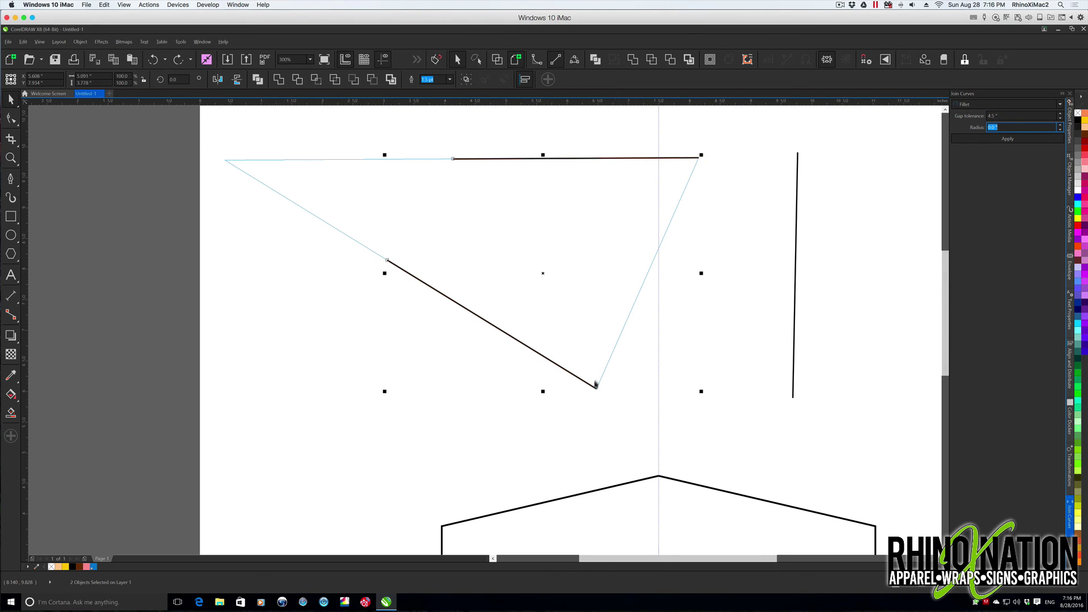
click(995, 136)
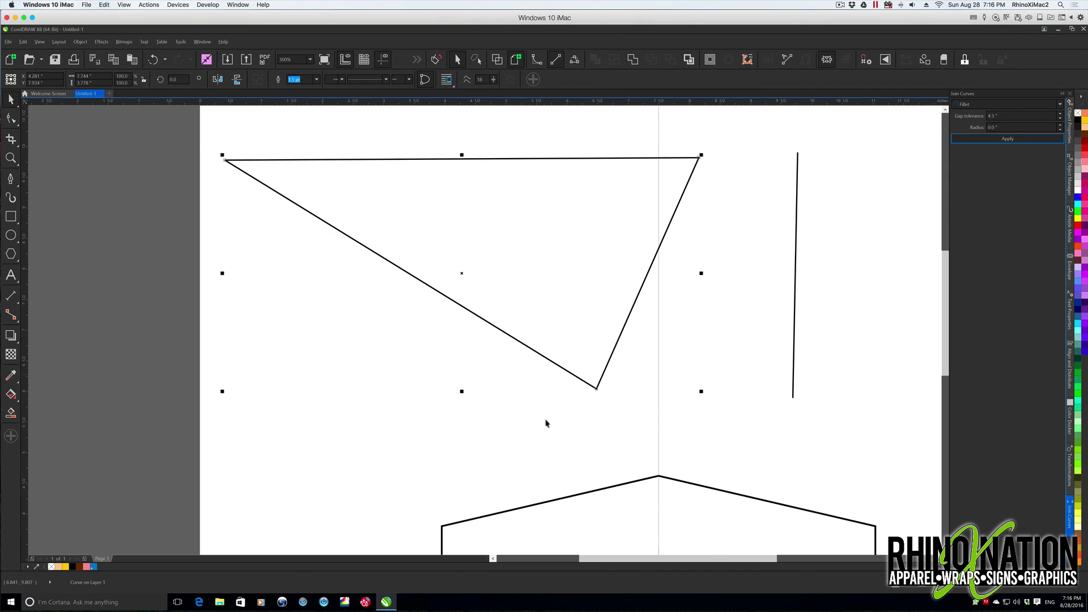
Undo the triangle join, and set the fillet radius to 0.5 in
key(ctrl+z)
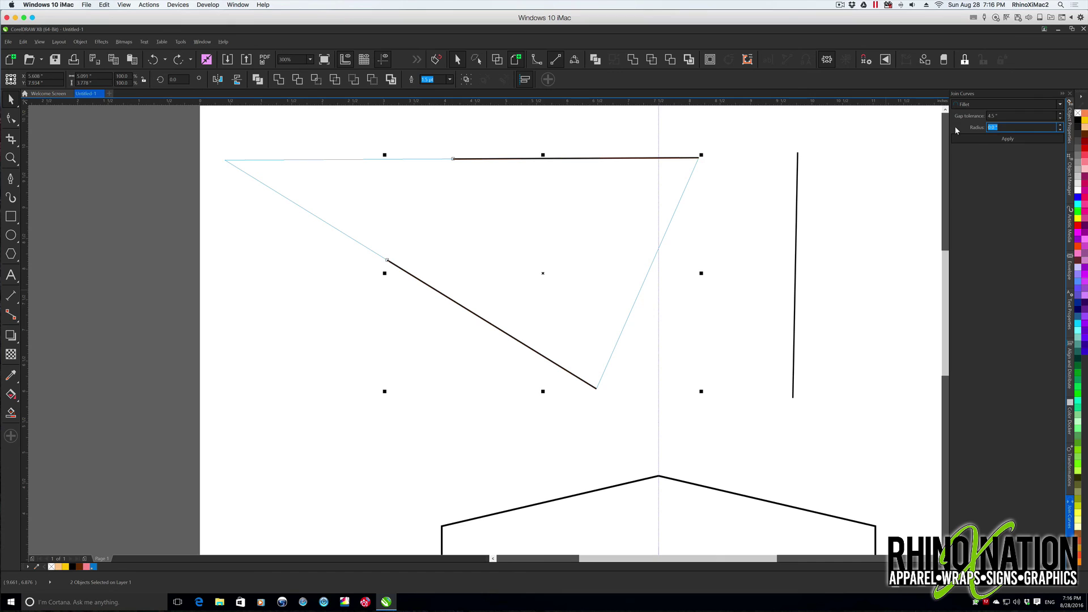
text(0.5)
key(Tab)
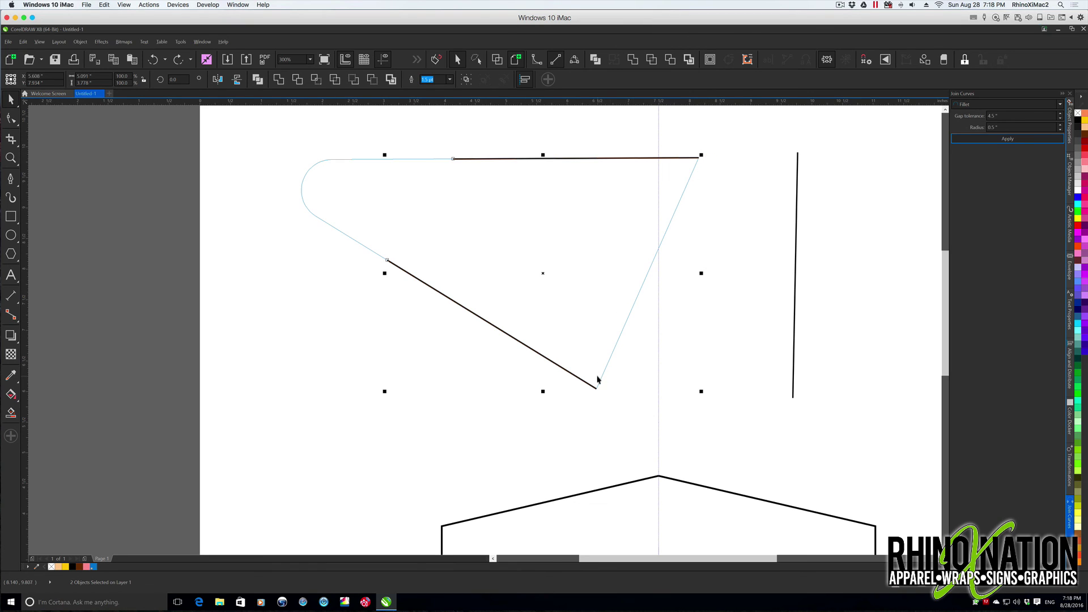
Move the separate vertical line down and shorten it from its lower end to about 3.5 in high
click(794, 318)
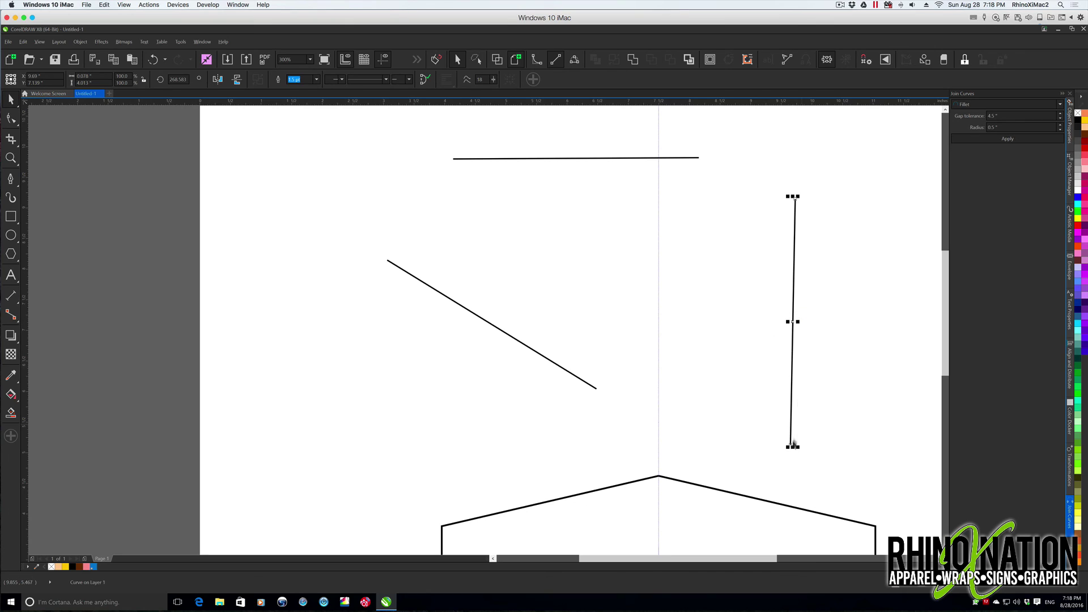
drag(785, 449, 786, 416)
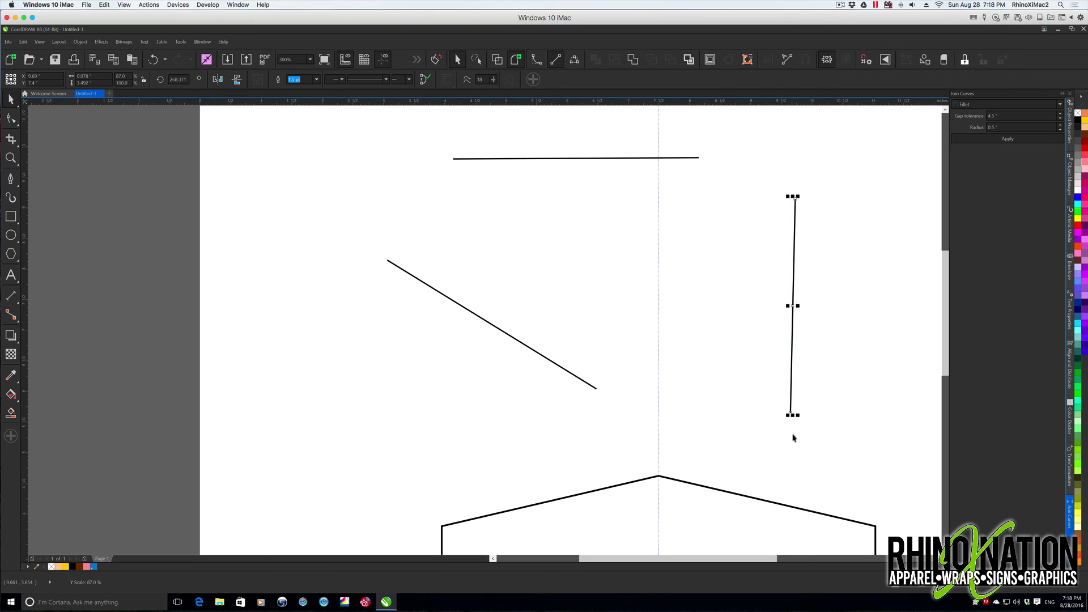
Select all three lines, reset the gap tolerance and radius to 0 in, and raise the gap tolerance to 3 in
drag(299, 121, 839, 439)
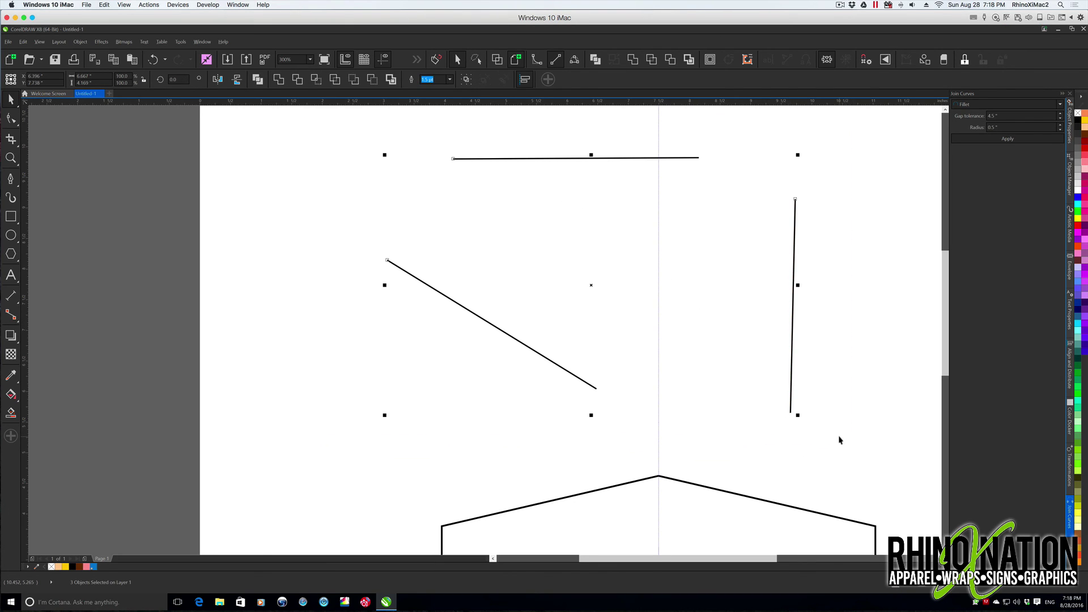
click(1007, 138)
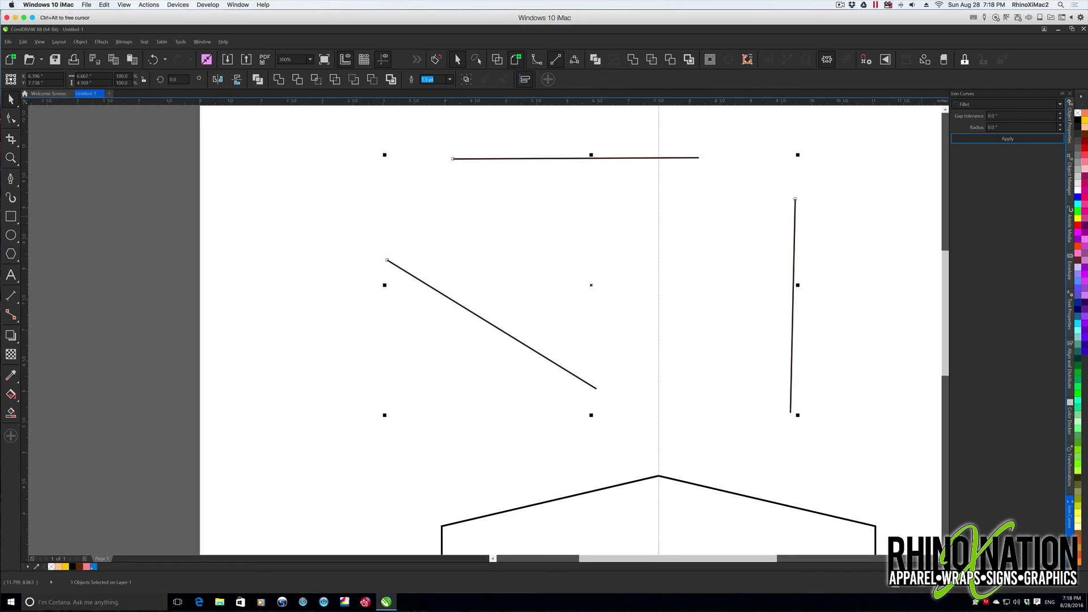
drag(298, 132, 869, 471)
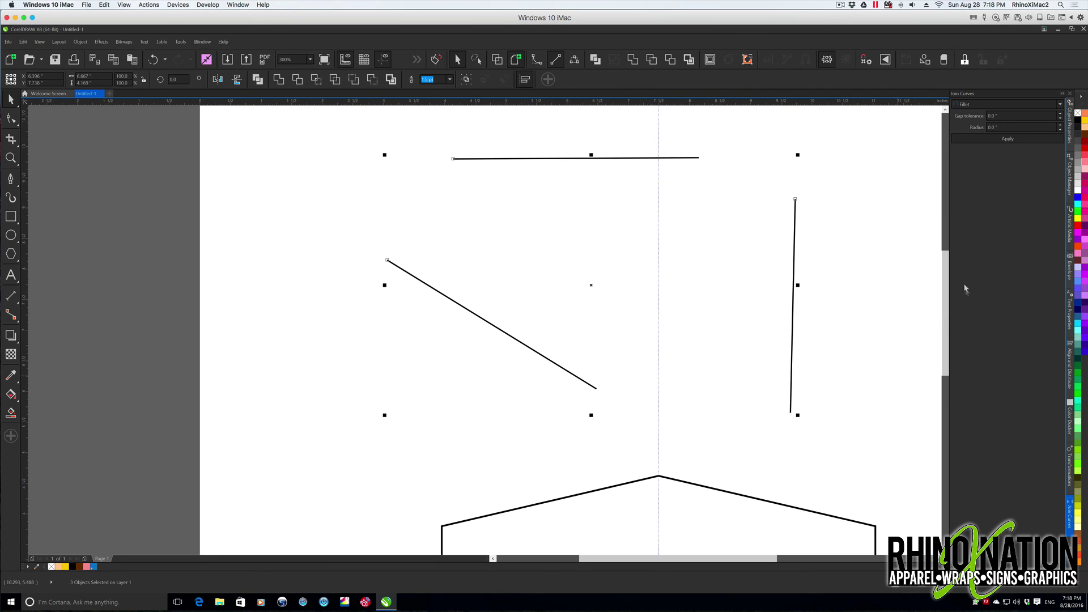
click(990, 116)
text(3)
key(Tab)
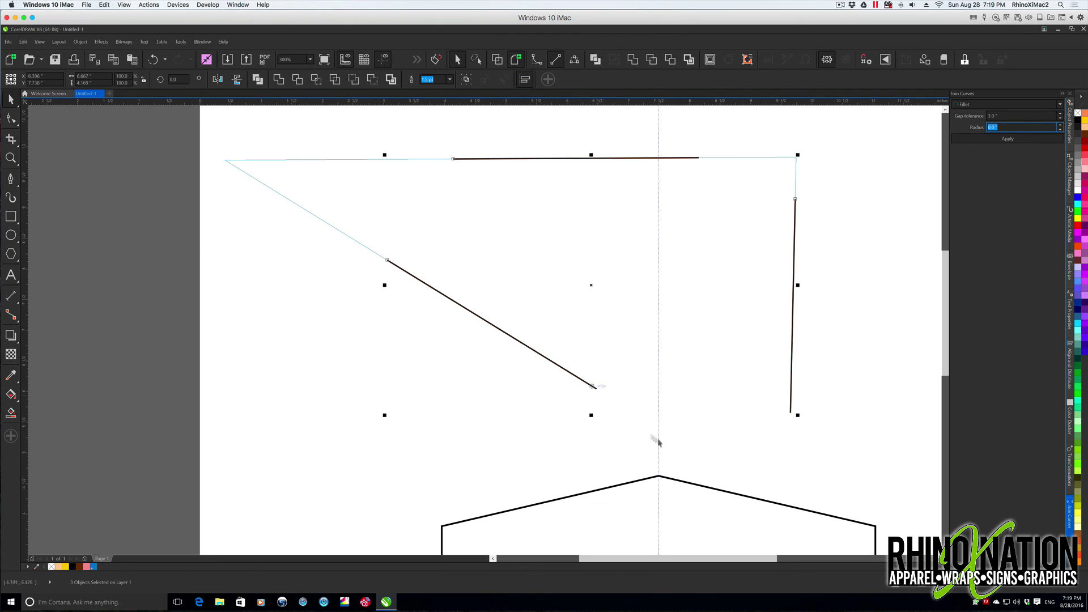
Set the gap tolerance to 4 in, join the three lines with sharp corners, and undo the join
drag(1000, 116, 972, 118)
text(4)
key(Tab)
click(1010, 139)
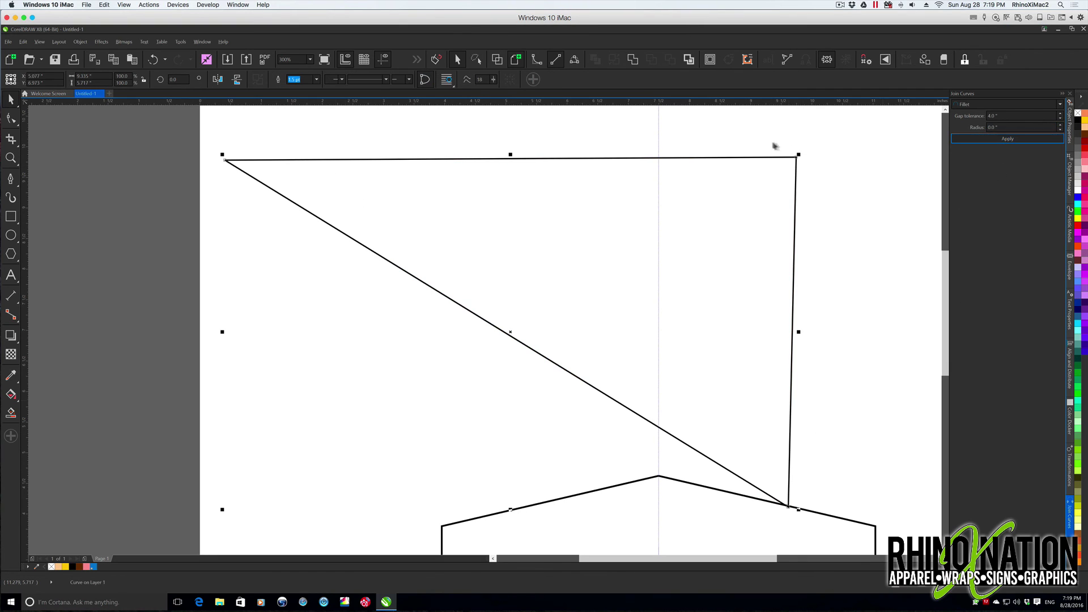
key(ctrl+z)
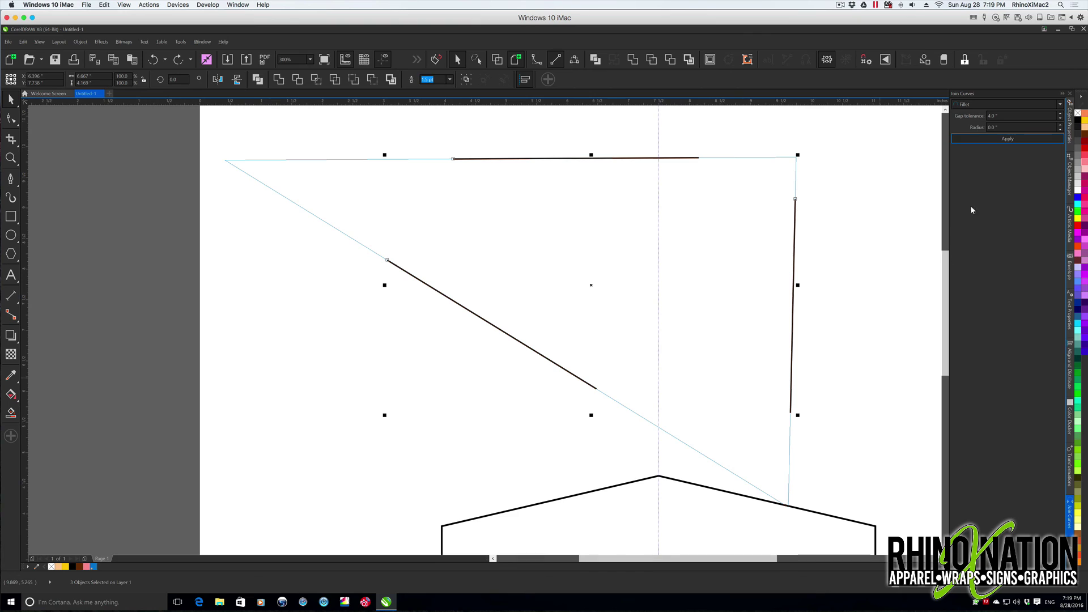
Set the fillet radius to 0.5 in, join the three lines into a rounded triangle, and undo the join
click(1004, 128)
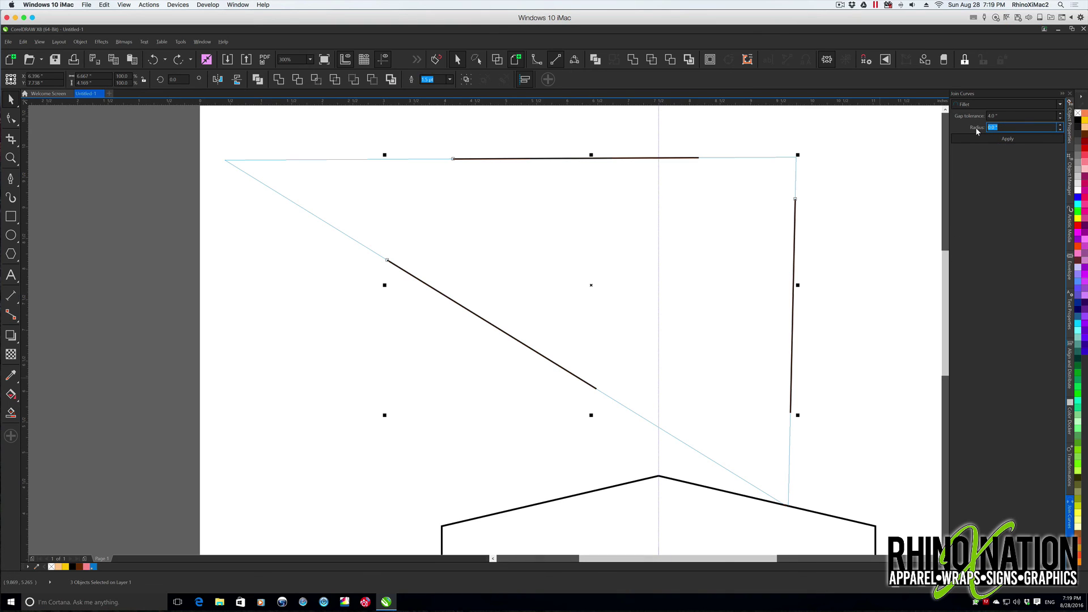
key(BackSpace)
key(Return)
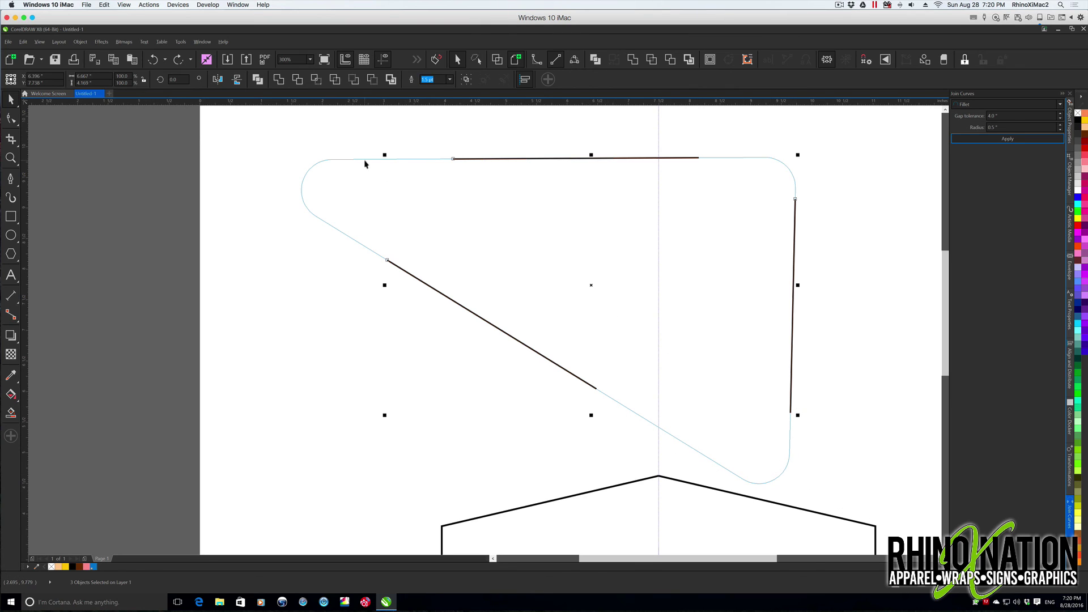
key(Return)
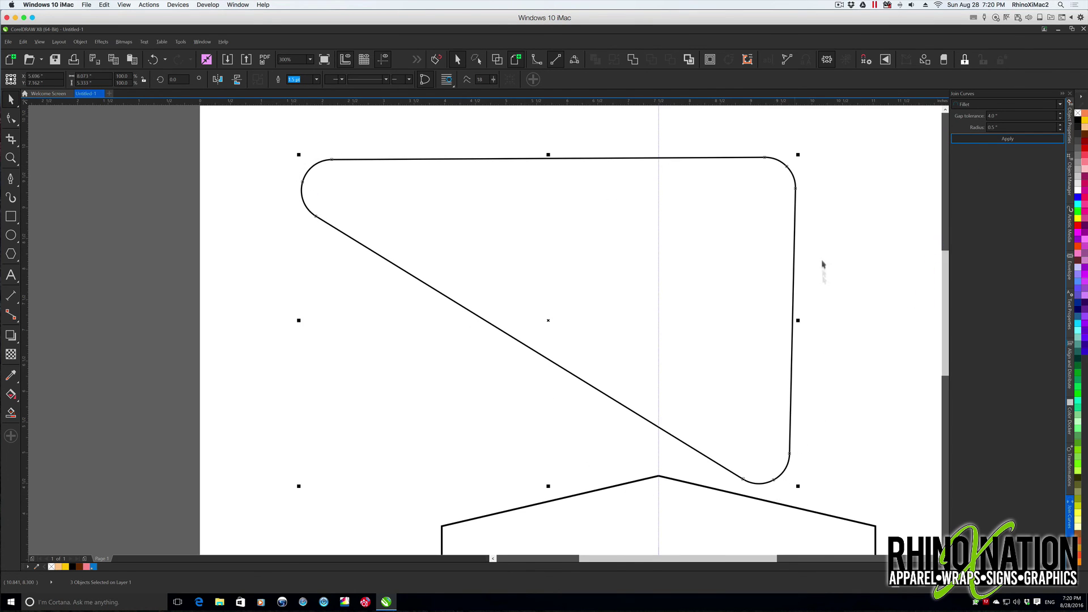
key(ctrl+z)
Spread the three lines apart, place a copy of the horizontal line below them, and select all four lines
drag(479, 317, 347, 317)
drag(565, 163, 629, 399)
drag(793, 321, 808, 277)
drag(654, 158, 635, 137)
drag(230, 120, 866, 441)
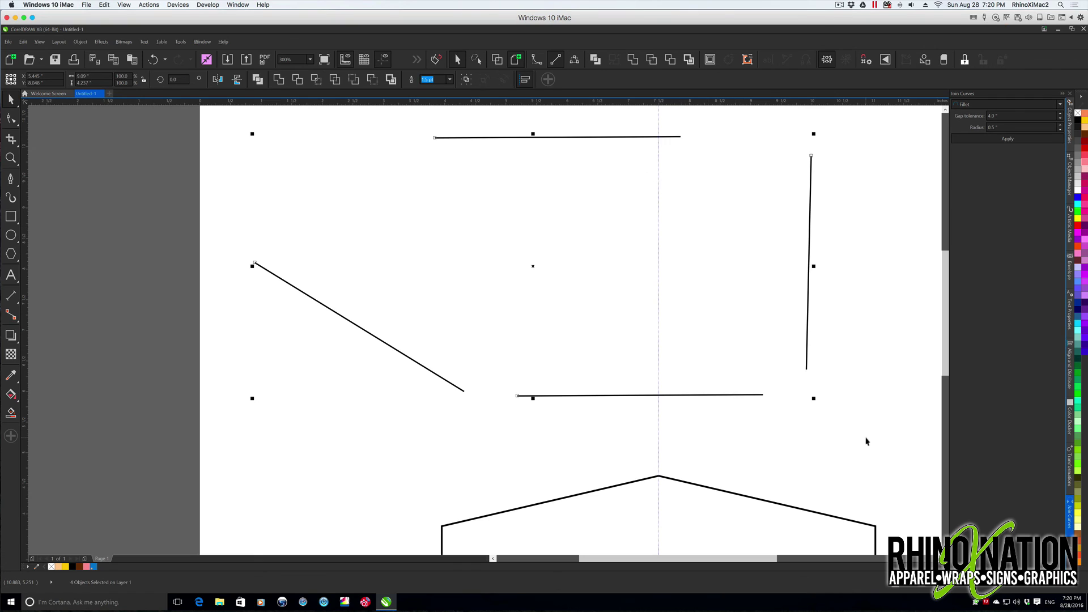
Preview the Bezier Curve join type on the four lines, and switch the join type back to Fillet
click(1059, 104)
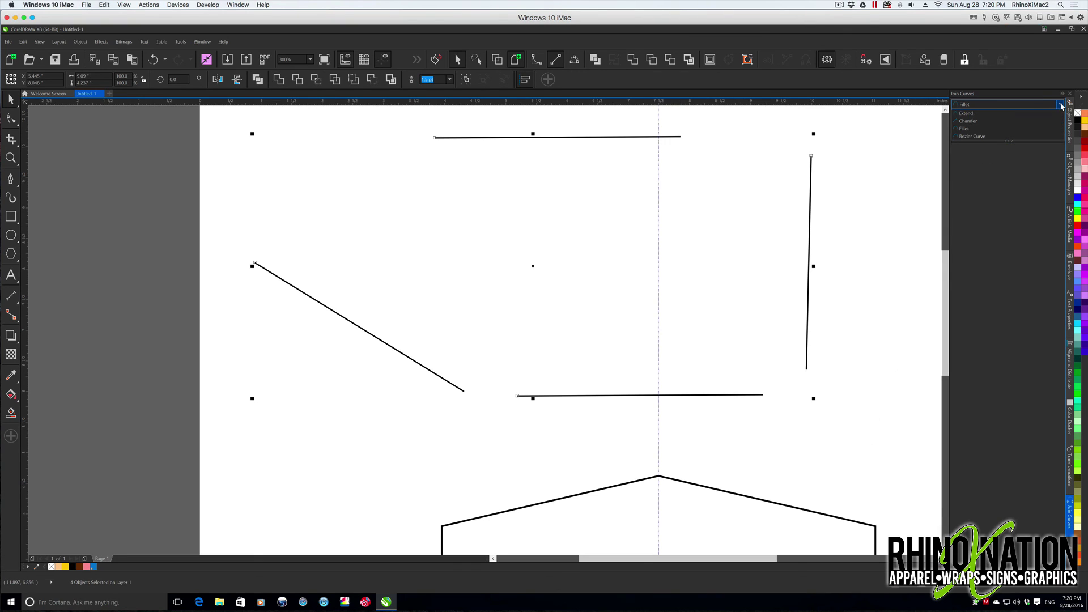
click(976, 137)
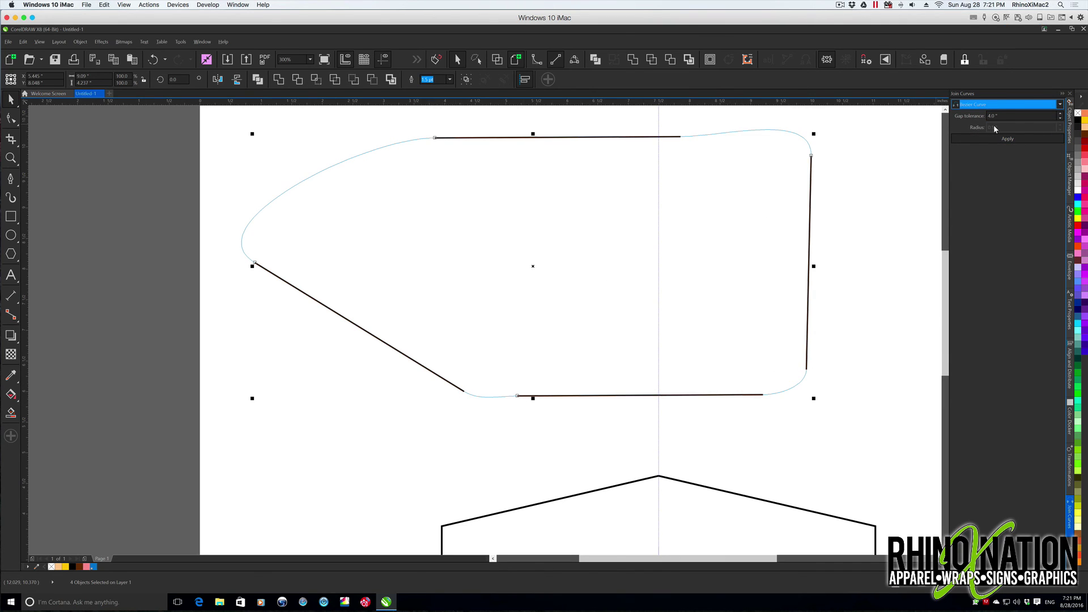
click(1060, 105)
click(965, 130)
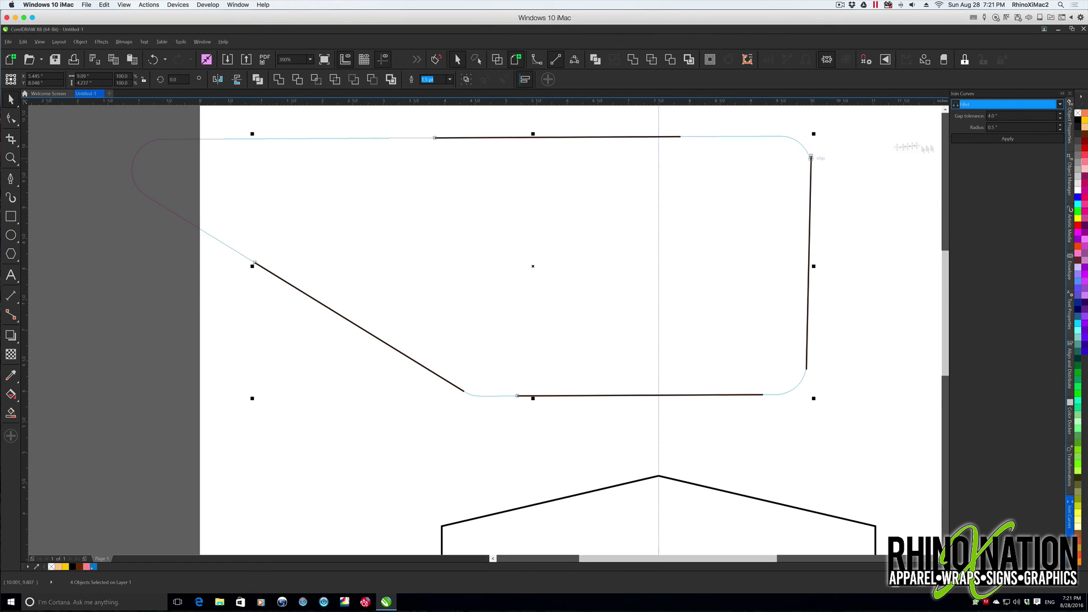
Set the fillet radius to 1 in, join the four lines into a closed shape, and undo the join
click(995, 128)
text(1)
key(Tab)
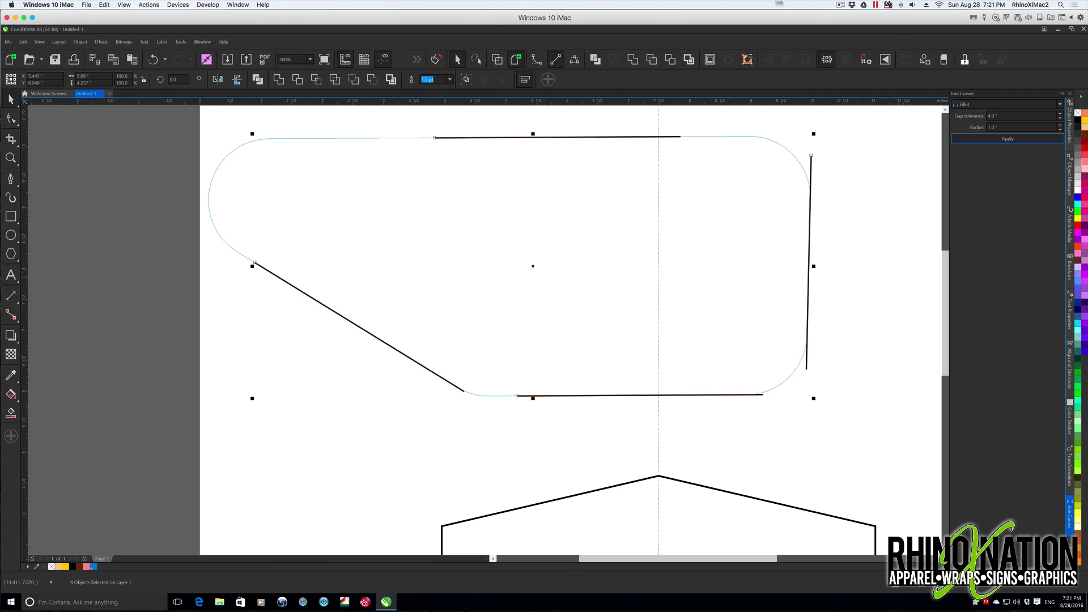
click(988, 138)
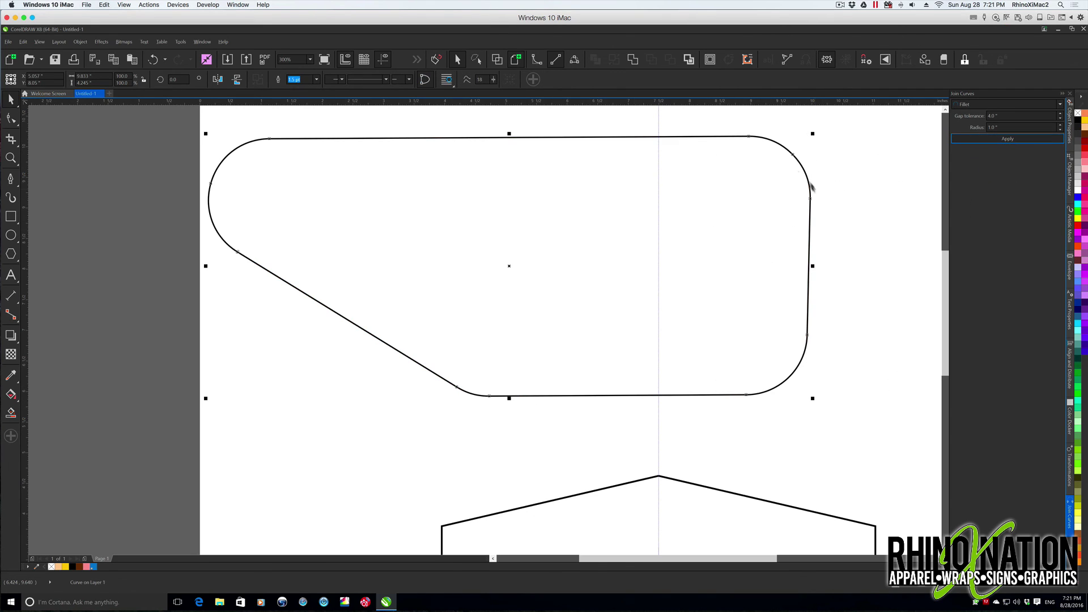
key(ctrl+z)
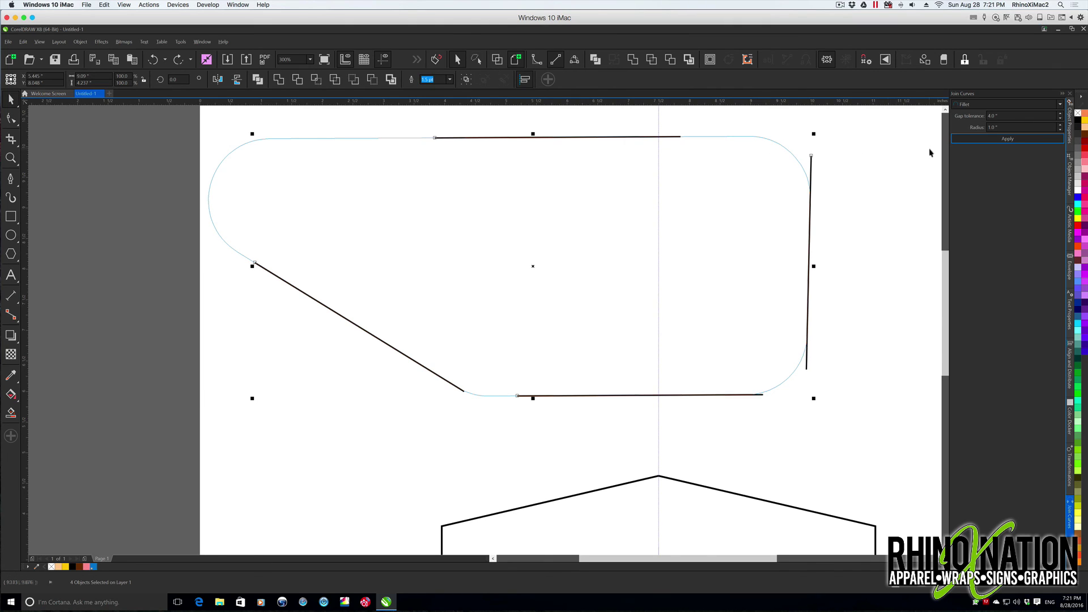
Keep Fillet as the join type for the four lines, and set its radius to 0 in
click(1059, 104)
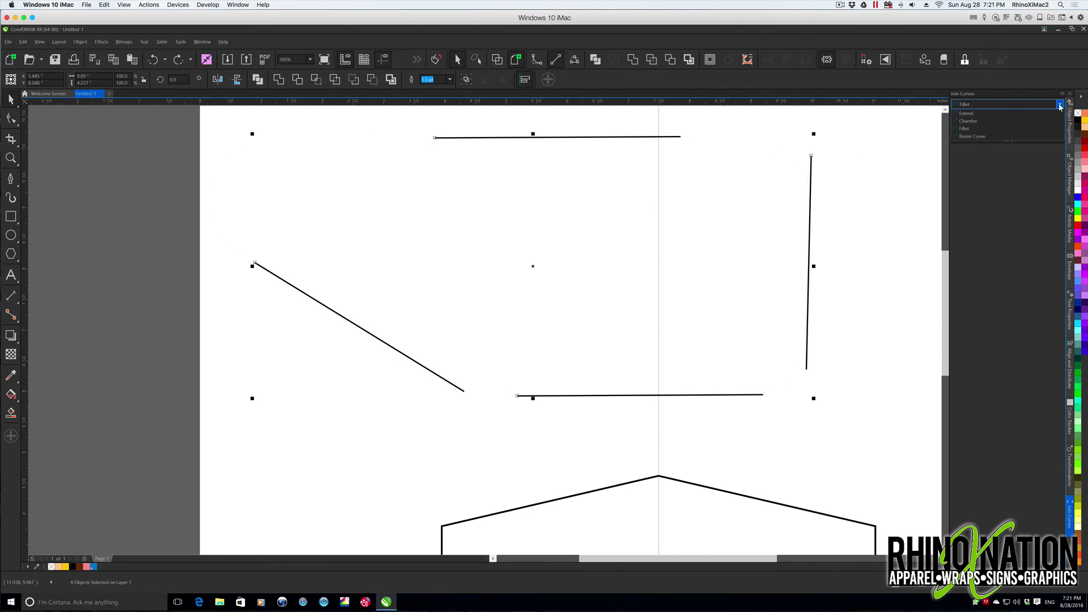
click(1001, 129)
drag(1003, 128, 967, 130)
text(0)
key(Tab)
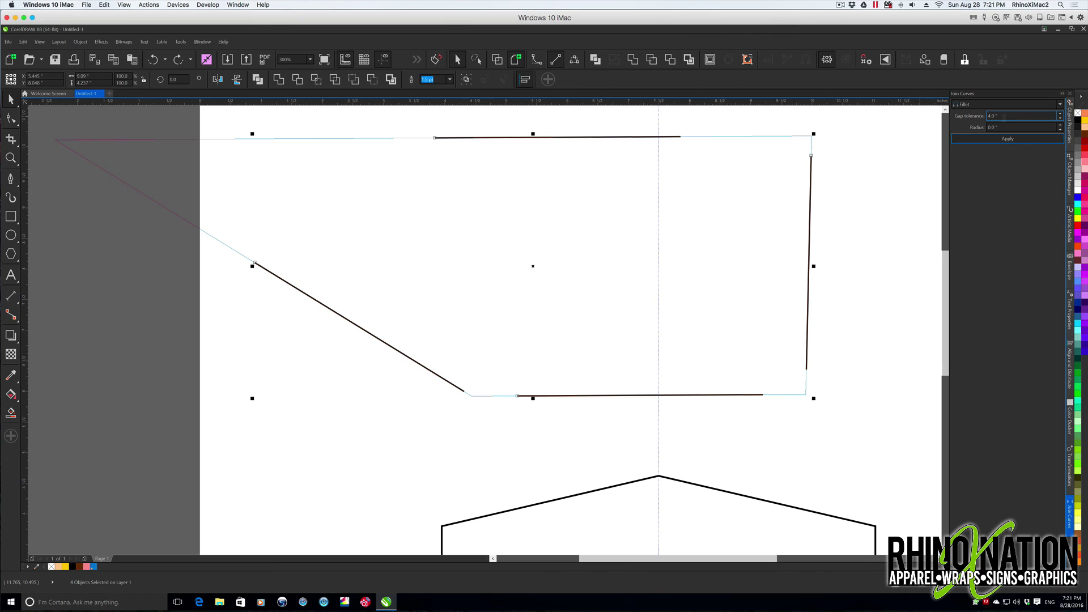
Set the fillet radius between the four lines to 0.7 in
click(1021, 126)
text(0.7)
click(1008, 138)
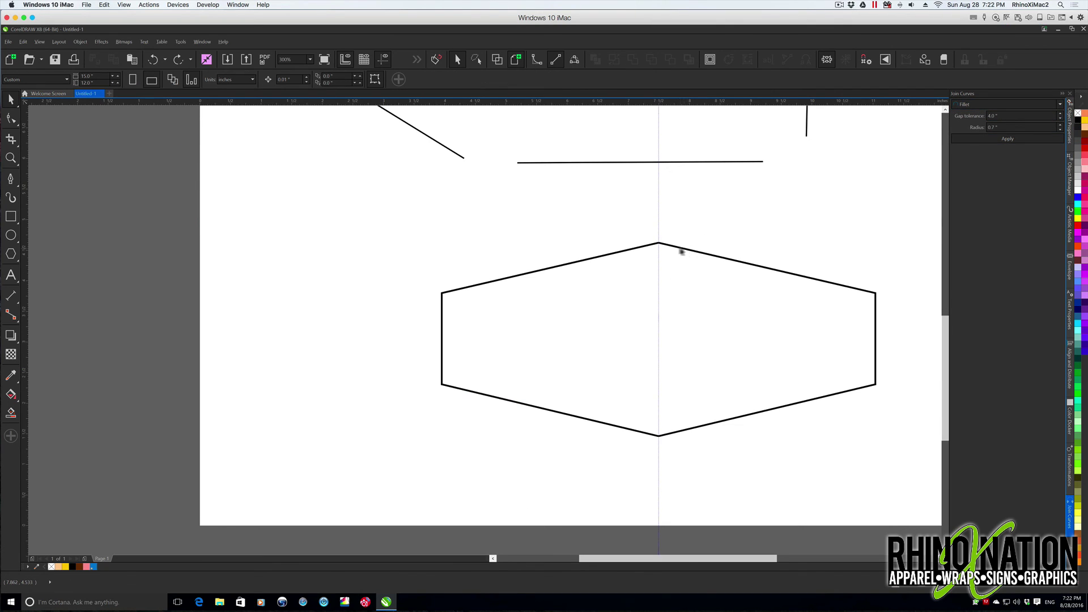
Select both hexagon halves near the page's lower edge, and set the join type to Extend
click(680, 249)
click(624, 250)
click(633, 249)
drag(385, 207, 913, 457)
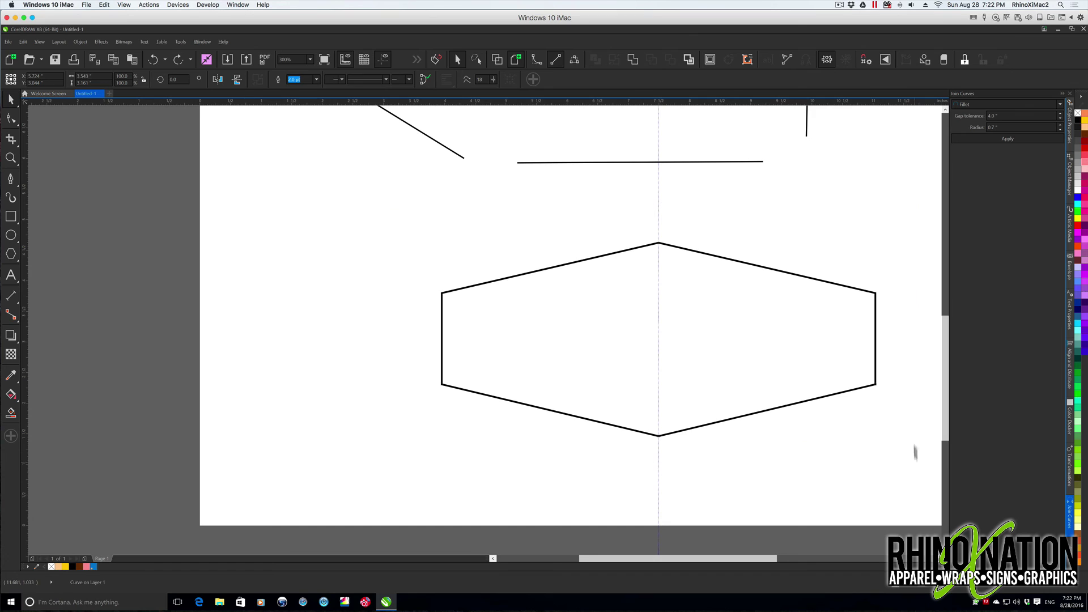
click(1060, 104)
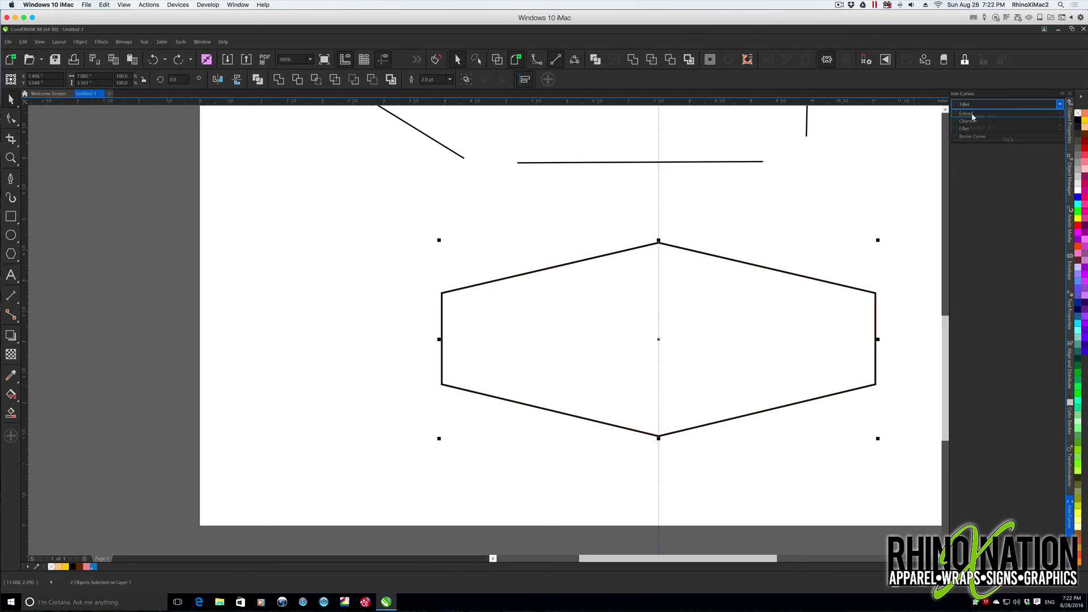
click(971, 114)
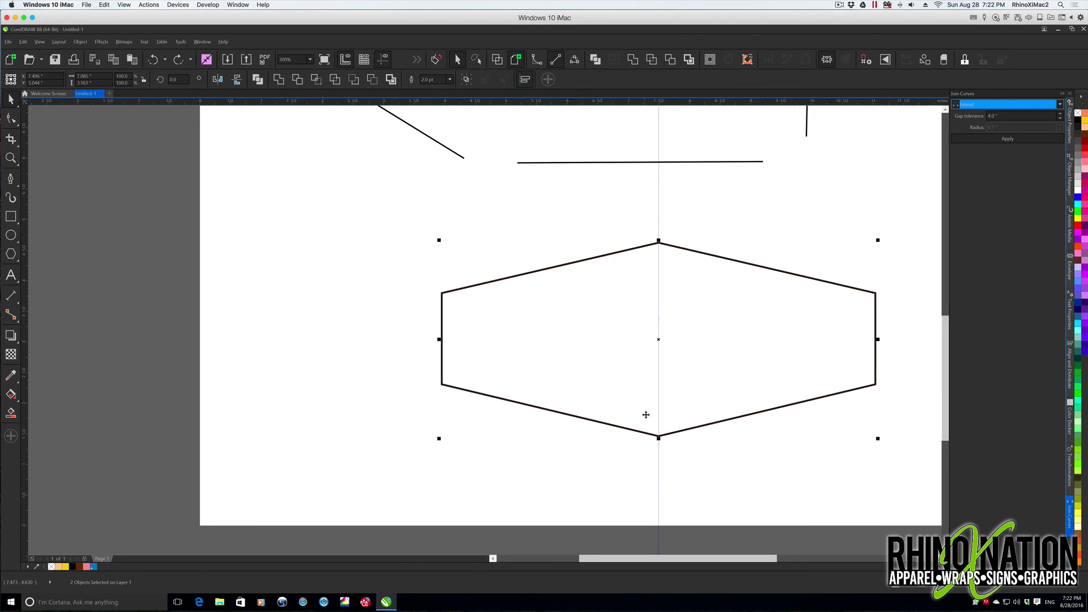
Set the gap tolerance to 0 in and join the two hexagon halves into one closed shape
key(Tab)
key(Tab)
click(1013, 142)
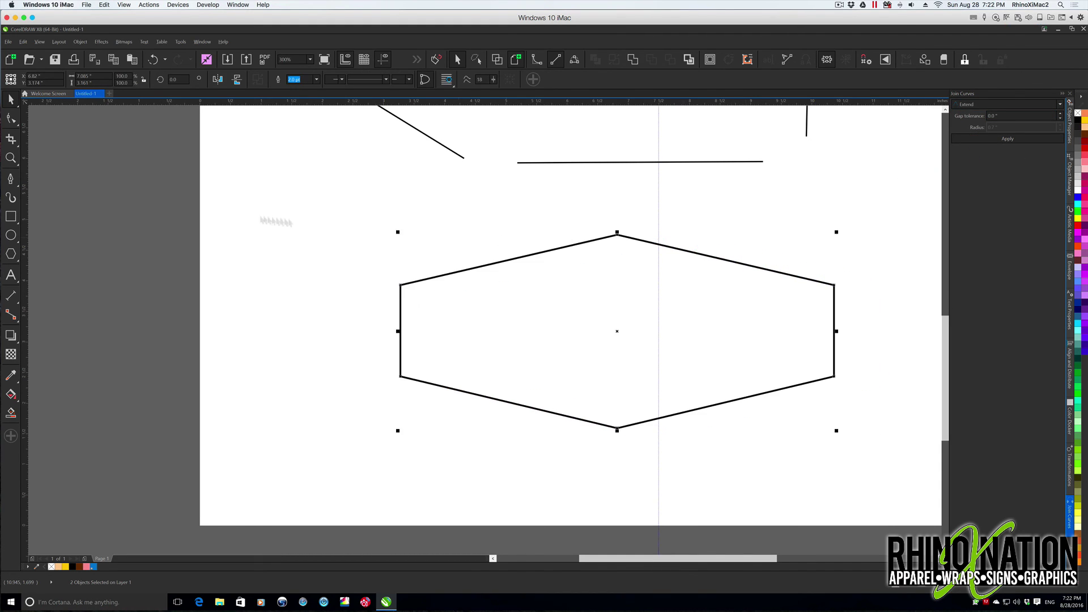
Pull the joined hexagon's upper middle node down into the shape to test the join, and delete the shape
click(11, 119)
drag(619, 237, 620, 354)
key(space)
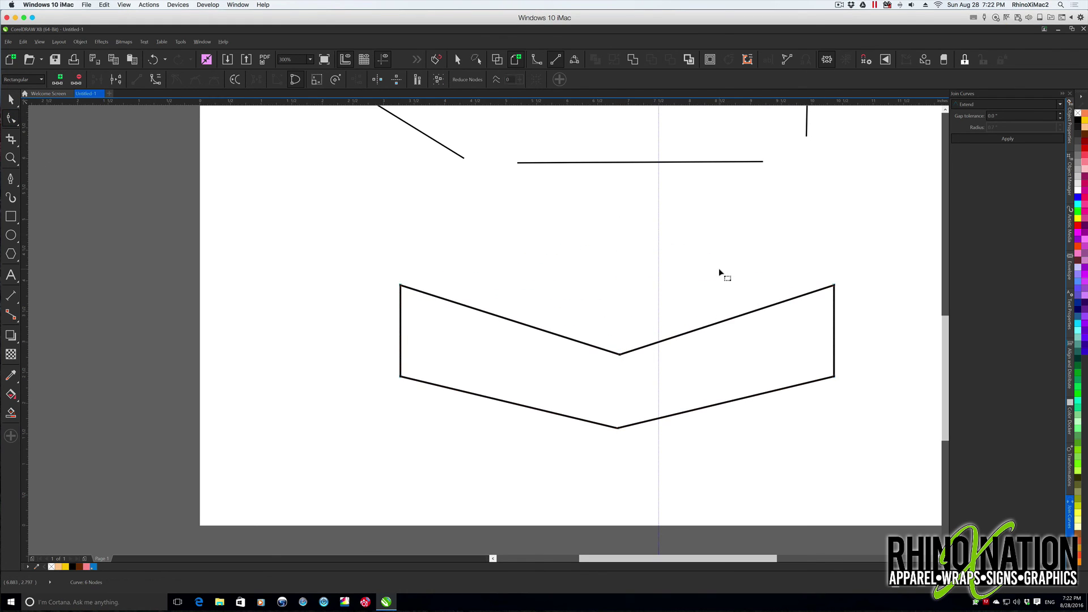
key(Delete)
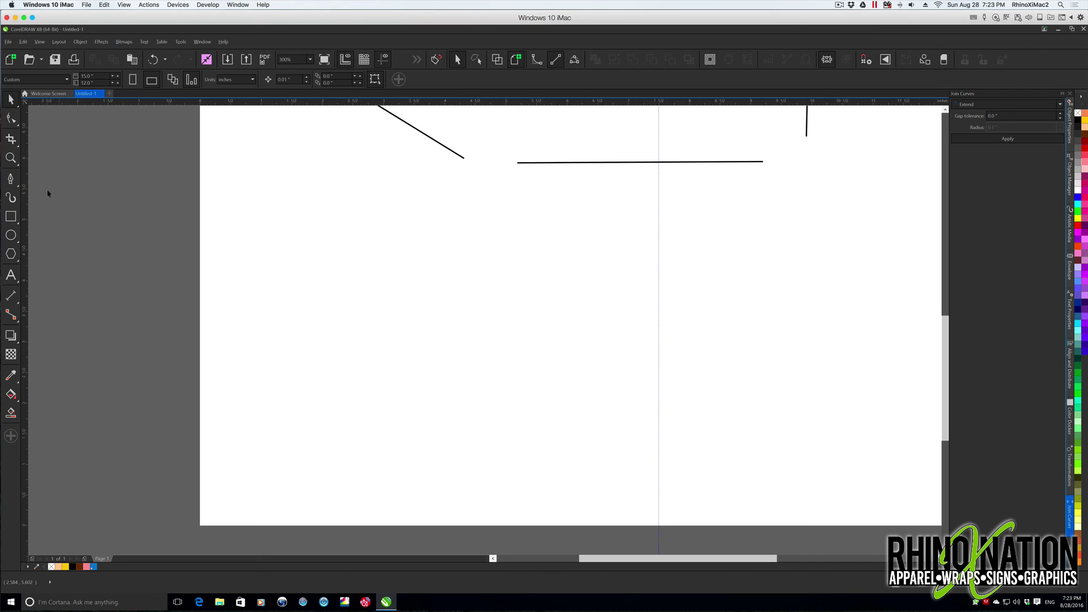
Draw a circle about 3 in in diameter below the horizontal line, left of the vertical guideline
click(11, 234)
drag(483, 287, 601, 420)
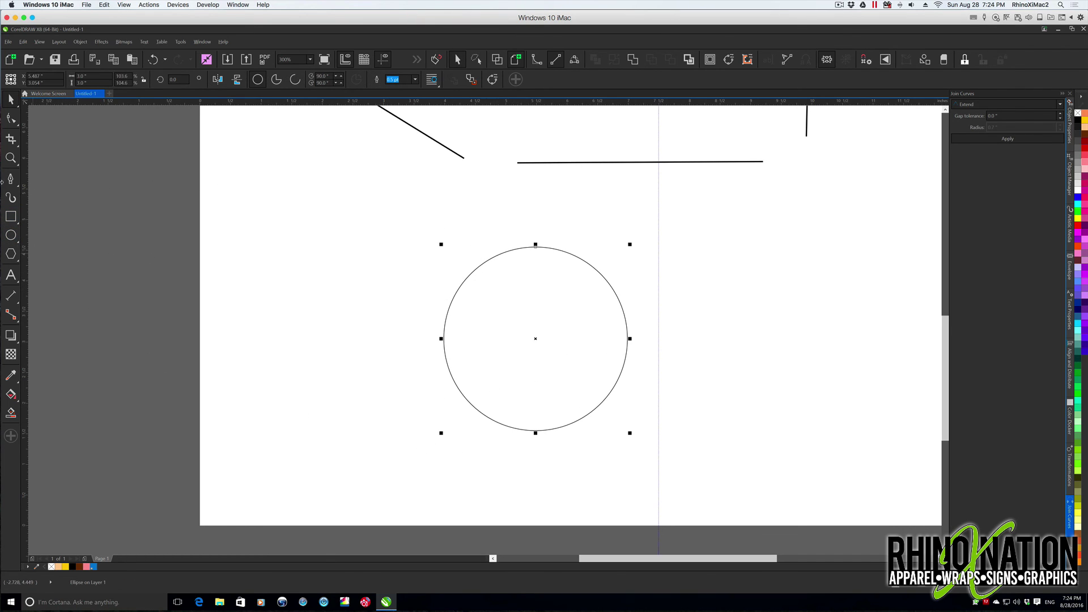
Try to cut the circle into a closed half by moving its node from the top to the bottom, and undo it
click(10, 119)
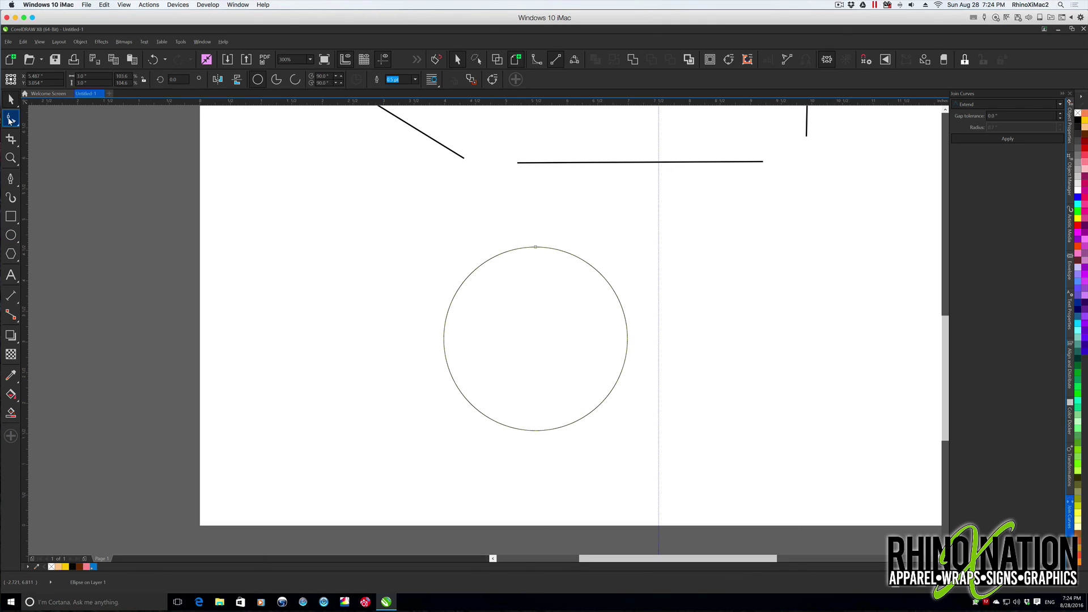
click(536, 248)
drag(536, 248, 535, 430)
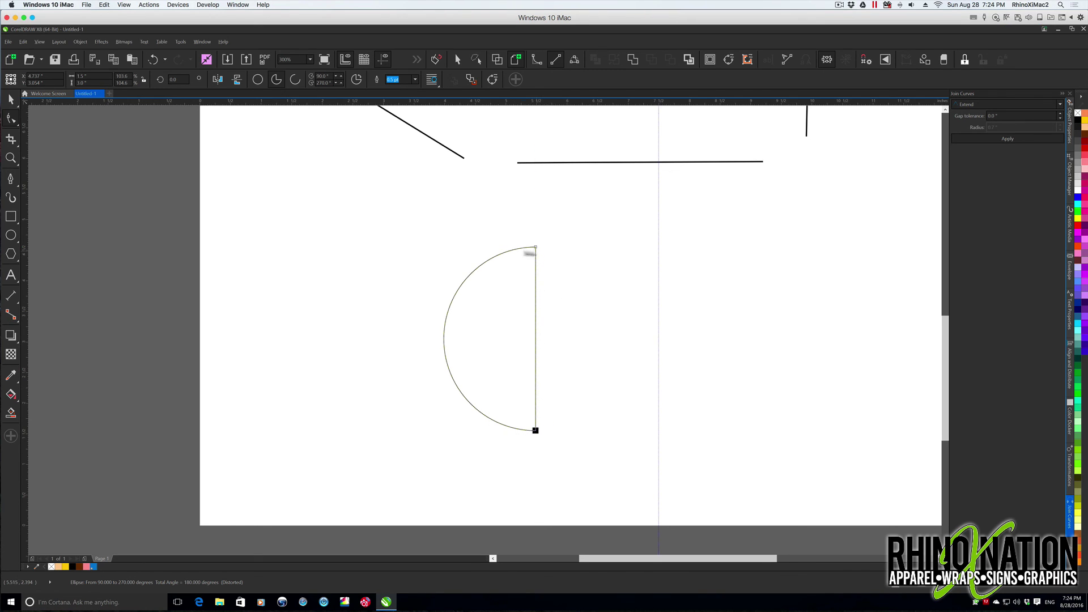
key(ctrl+z)
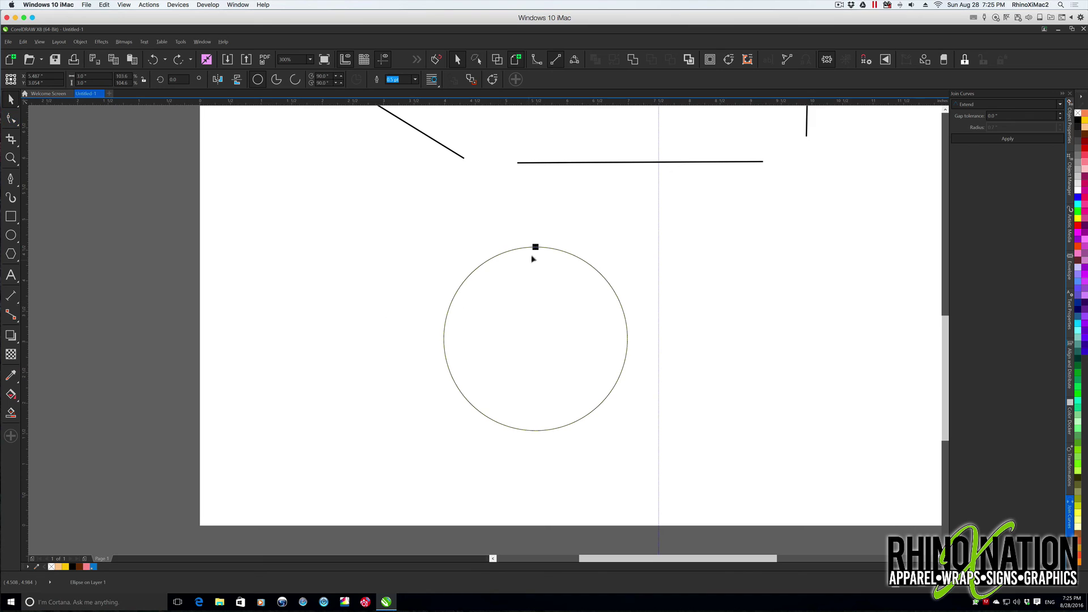
Open the circle into a left-facing half arc from 90 to 270 degrees, and move its endpoints onto the vertical guideline
drag(536, 248, 536, 443)
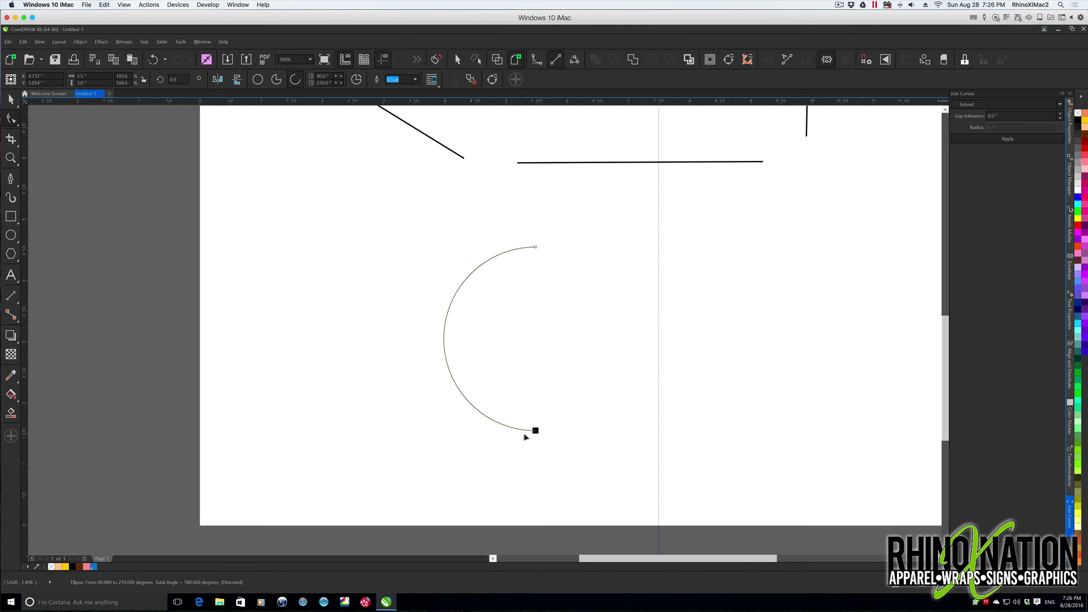
key(space)
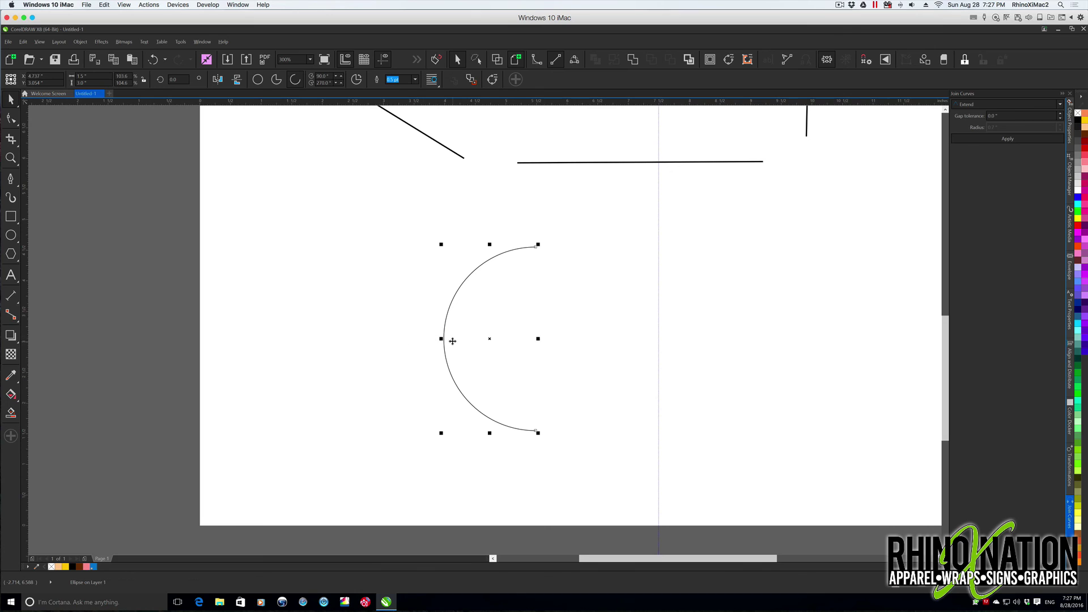
drag(443, 338, 566, 338)
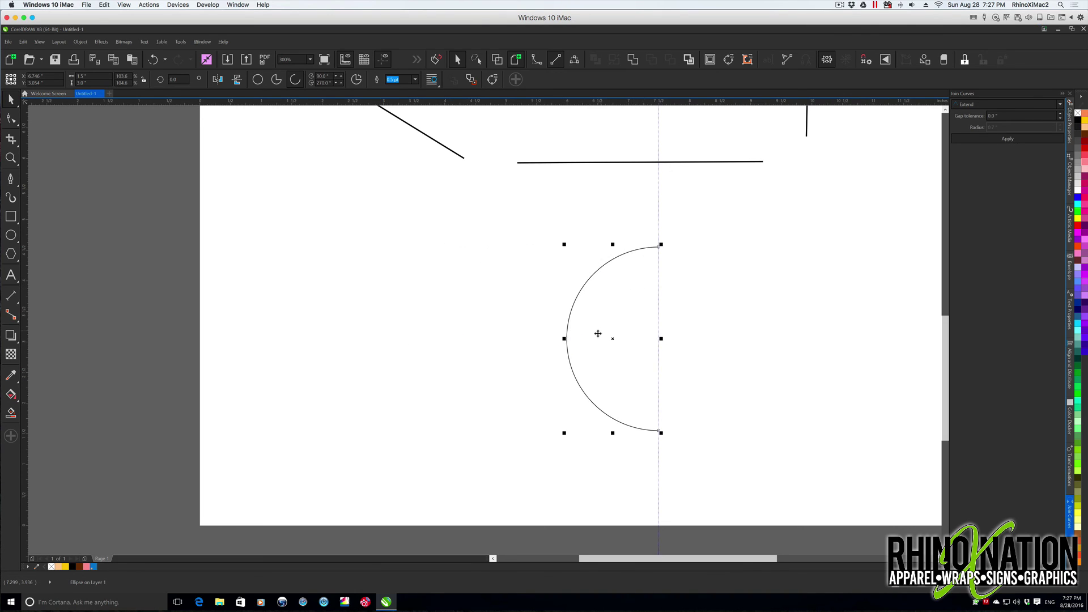
Duplicate the half arc, mirror the copy horizontally, and place it against the original to complete the circle outline
drag(613, 338, 655, 339)
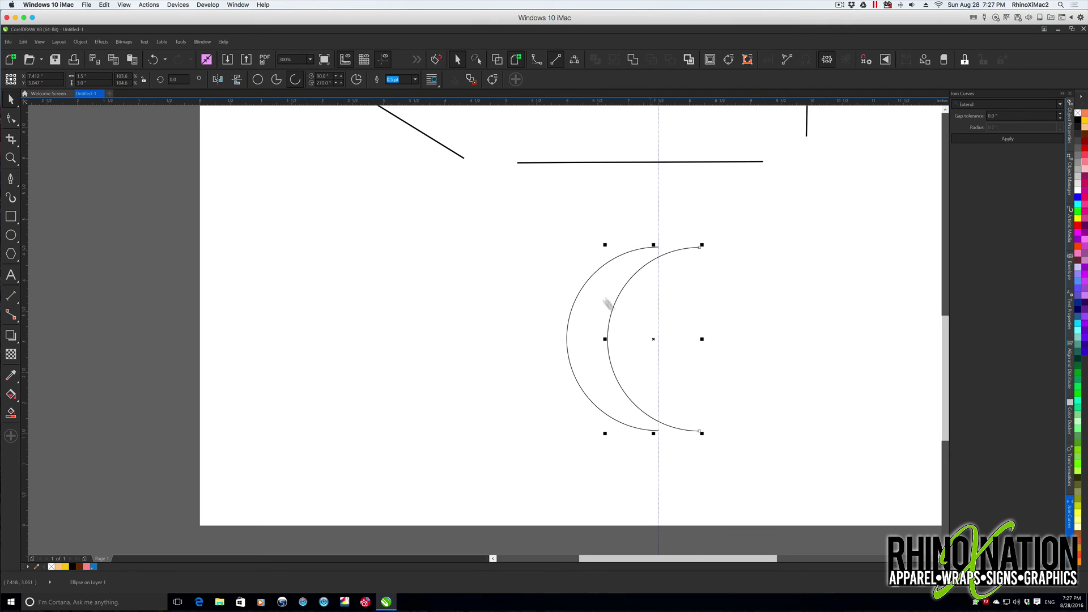
click(218, 79)
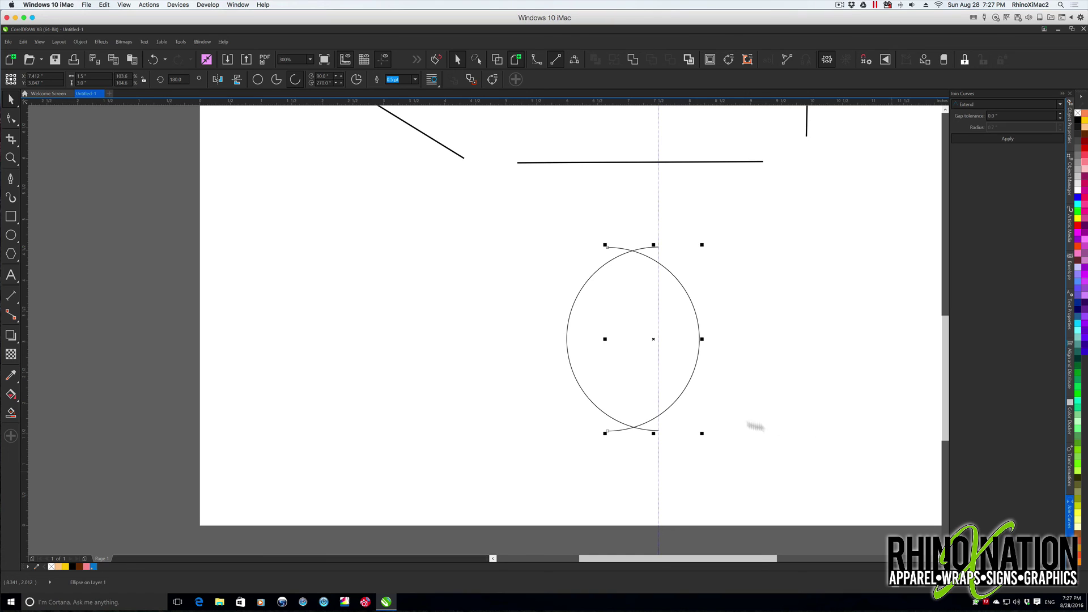
drag(655, 340, 705, 344)
Select the two half arcs together and singly, pull the right one away to show they are separate, and undo the move
drag(530, 205, 795, 468)
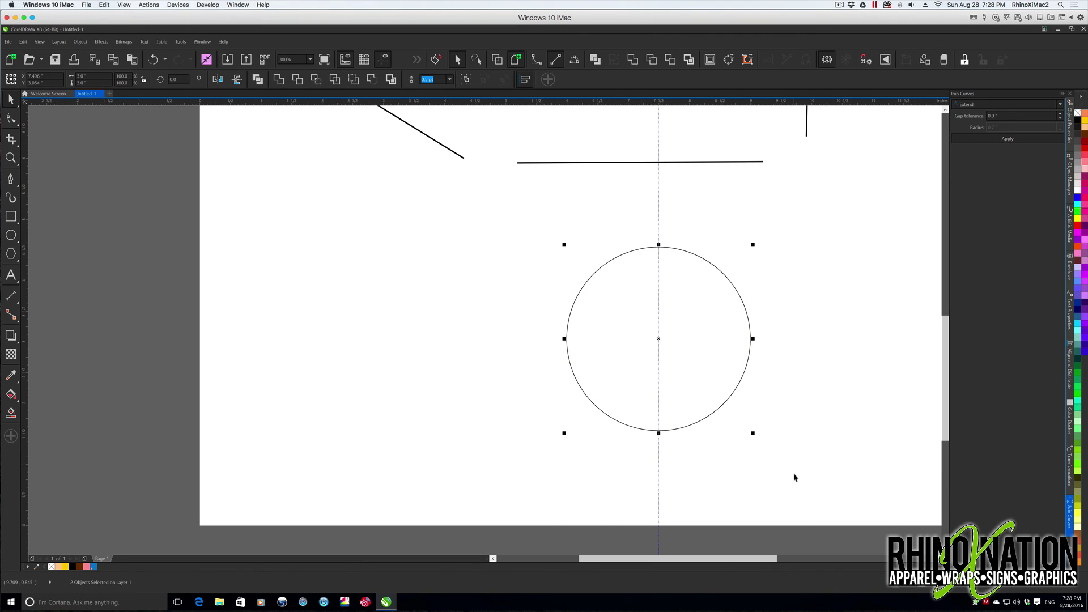
click(771, 294)
click(719, 307)
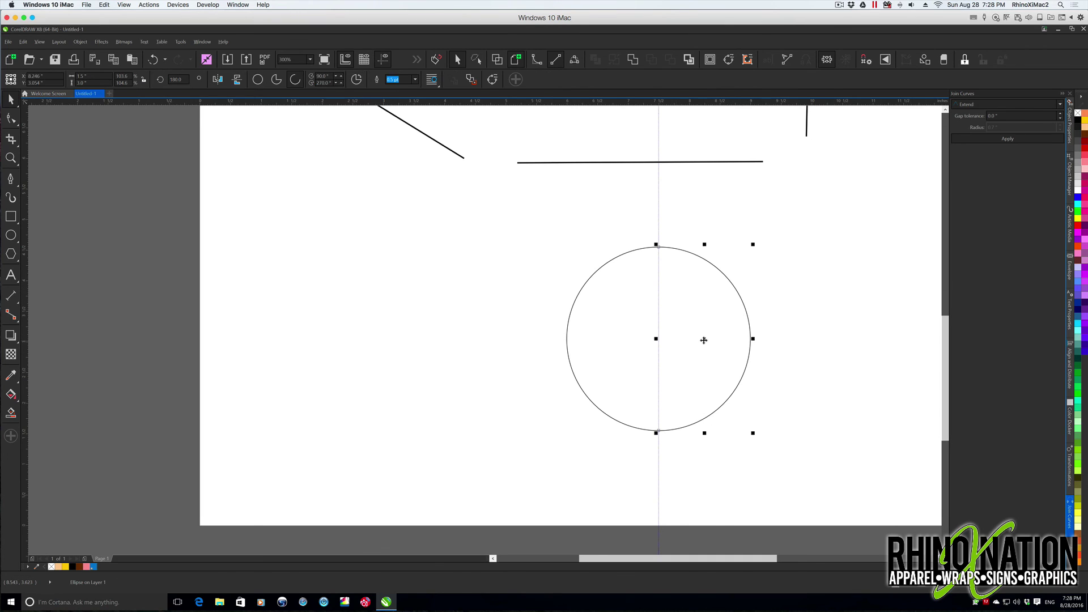
drag(557, 220, 776, 478)
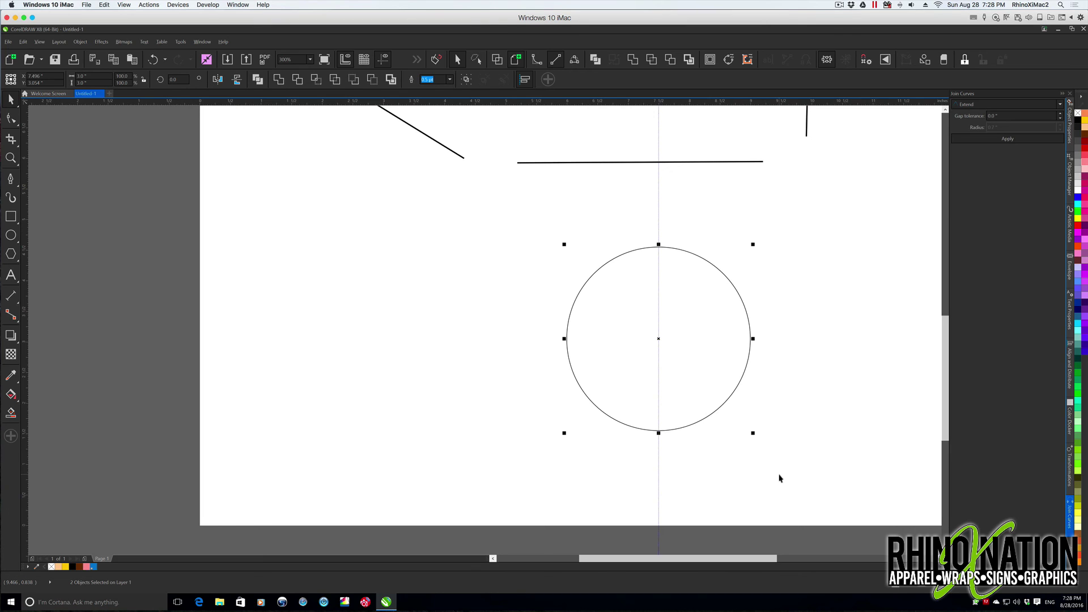
click(779, 478)
drag(750, 331, 799, 332)
key(ctrl+z)
drag(534, 213, 798, 485)
click(1019, 116)
click(995, 140)
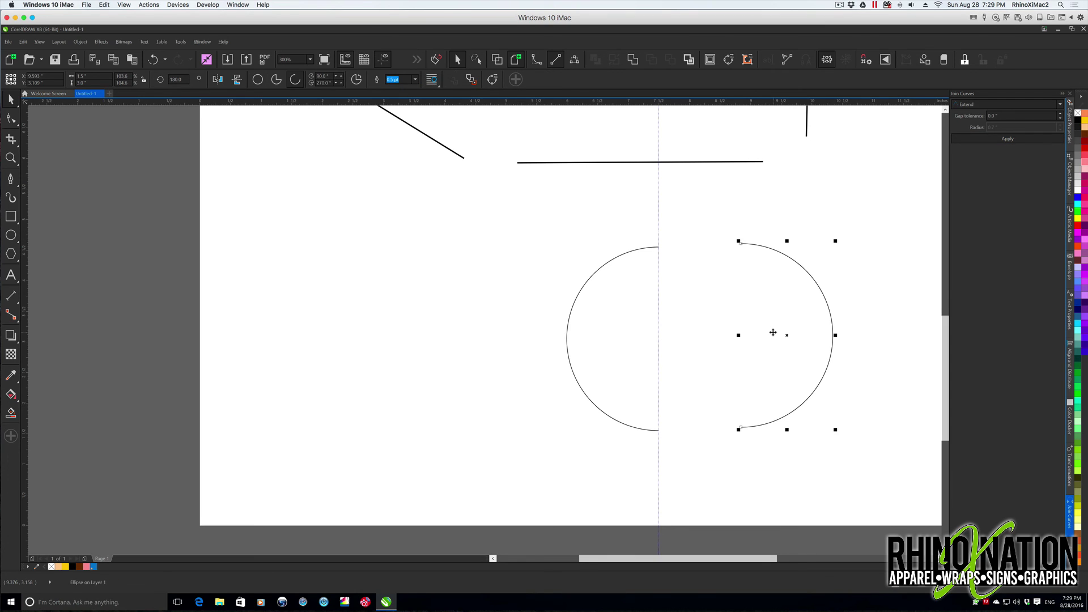
key(ctrl+z)
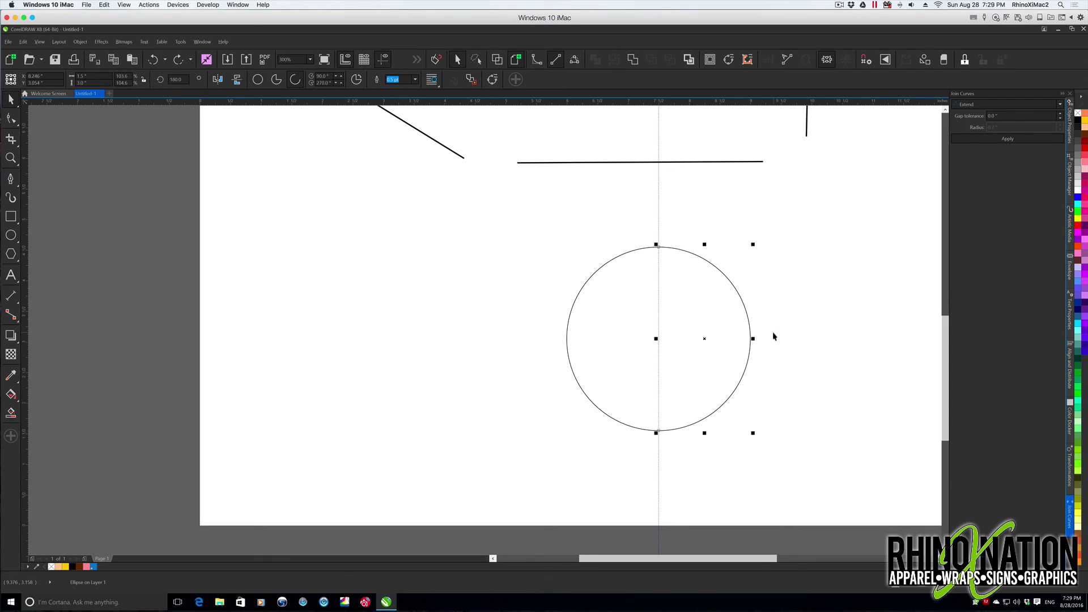
Create a blue circle from the area enclosed by the half arcs with Smart Fill, move it aside, and undo both
drag(539, 220, 791, 479)
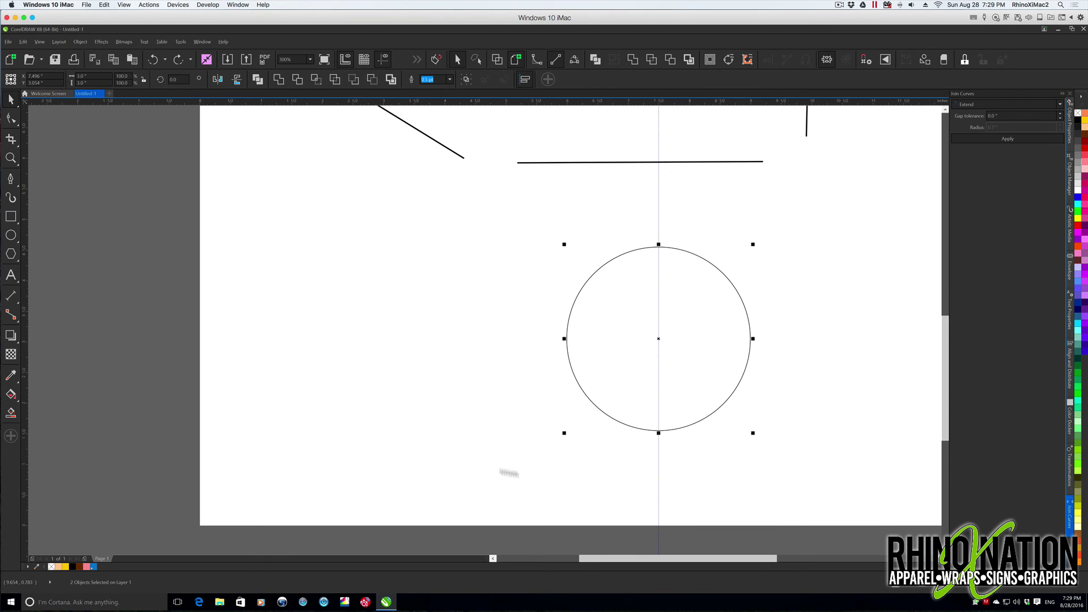
click(11, 413)
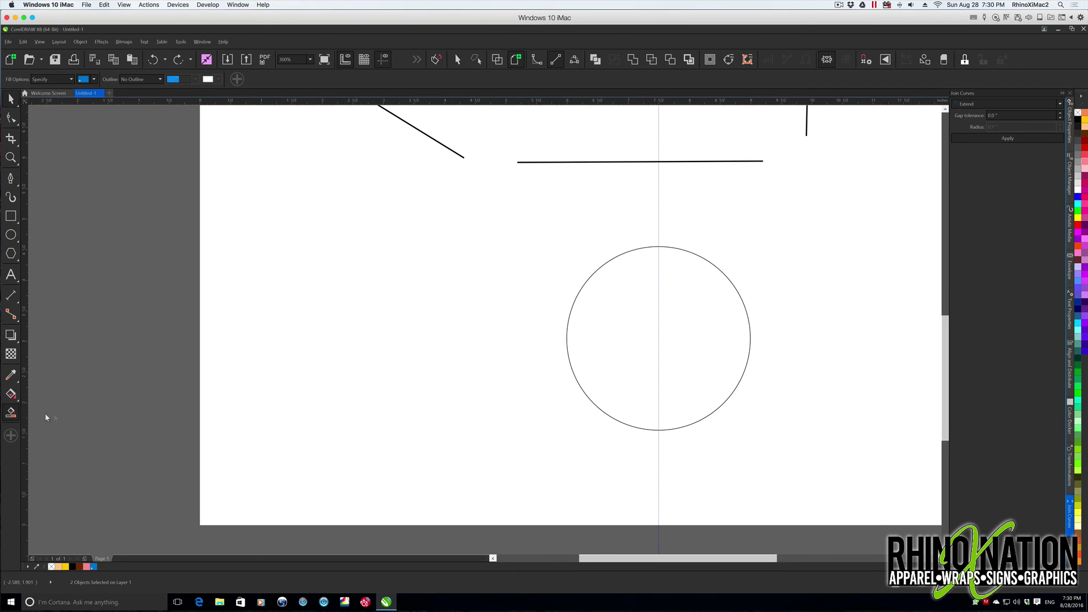
click(612, 354)
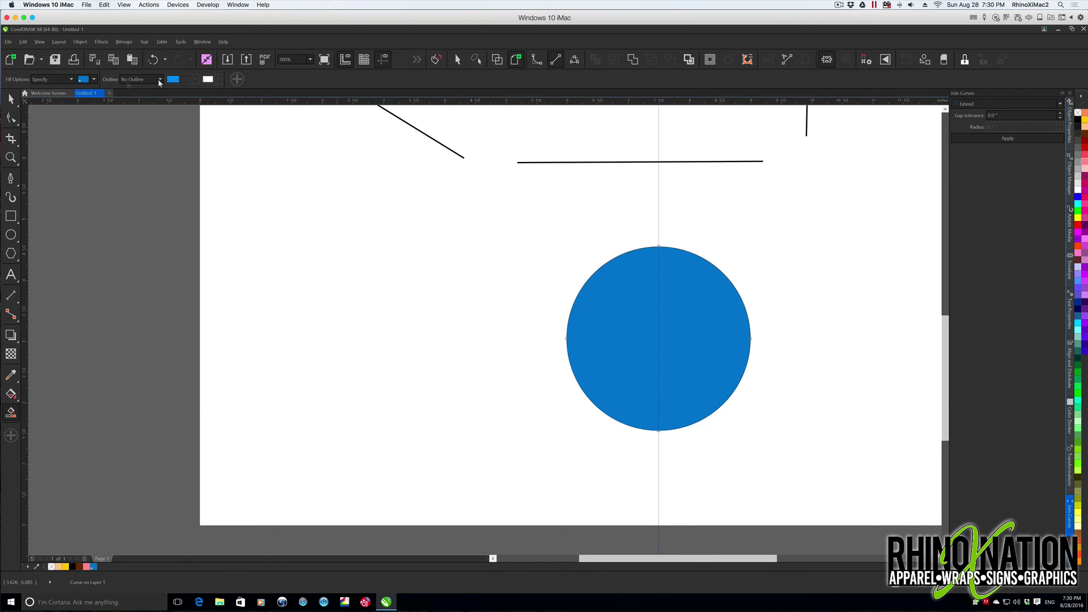
click(11, 98)
drag(669, 313, 412, 332)
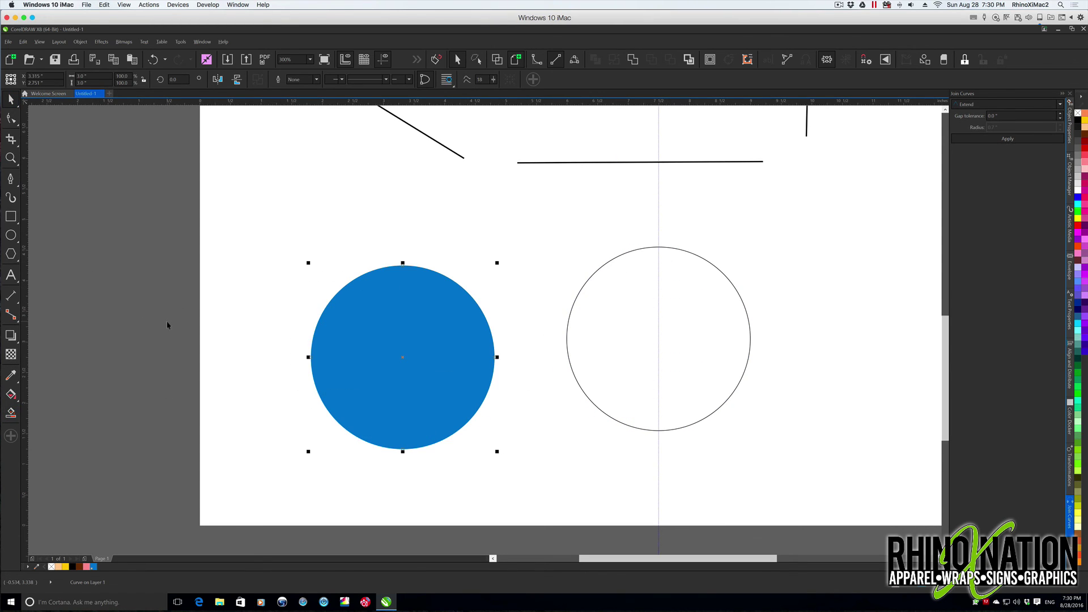
key(ctrl+z)
click(735, 304)
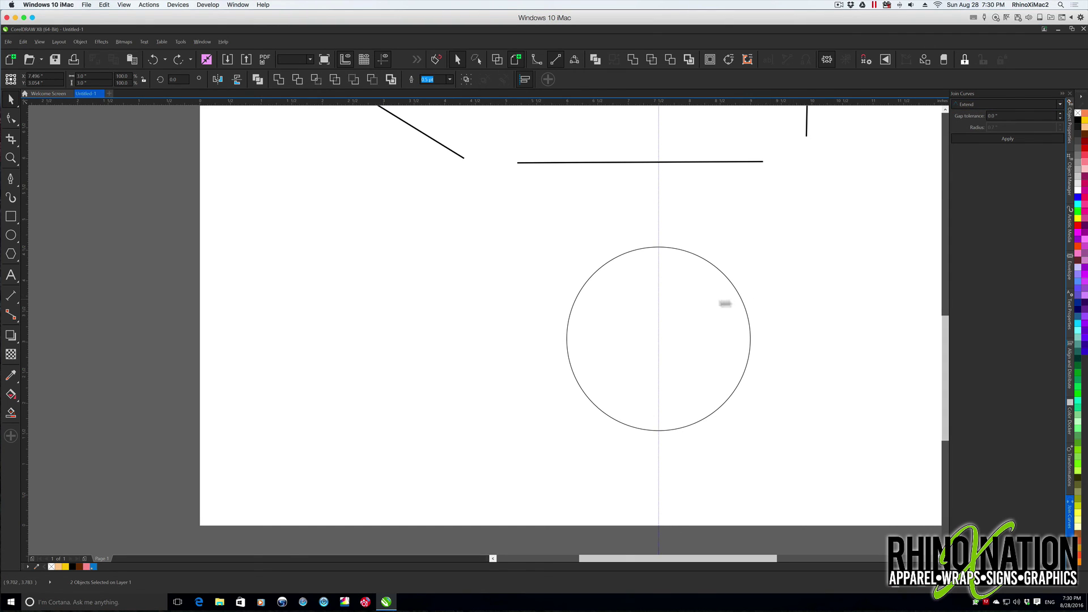
Try to reshape the left half arc by moving its upper node to 180 degrees, and undo the change
click(10, 119)
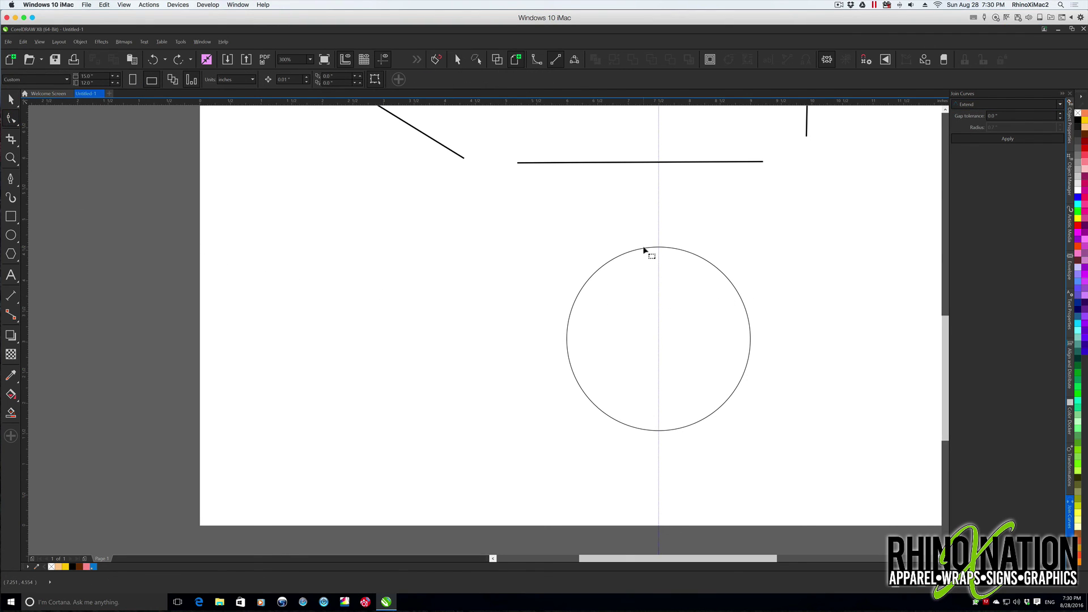
click(643, 247)
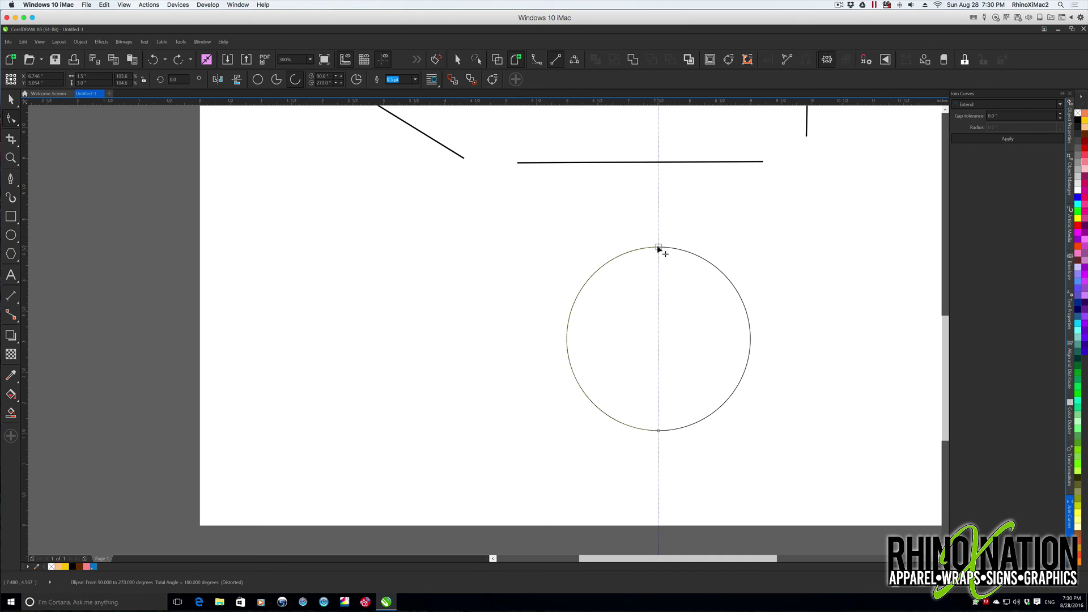
drag(658, 248, 582, 338)
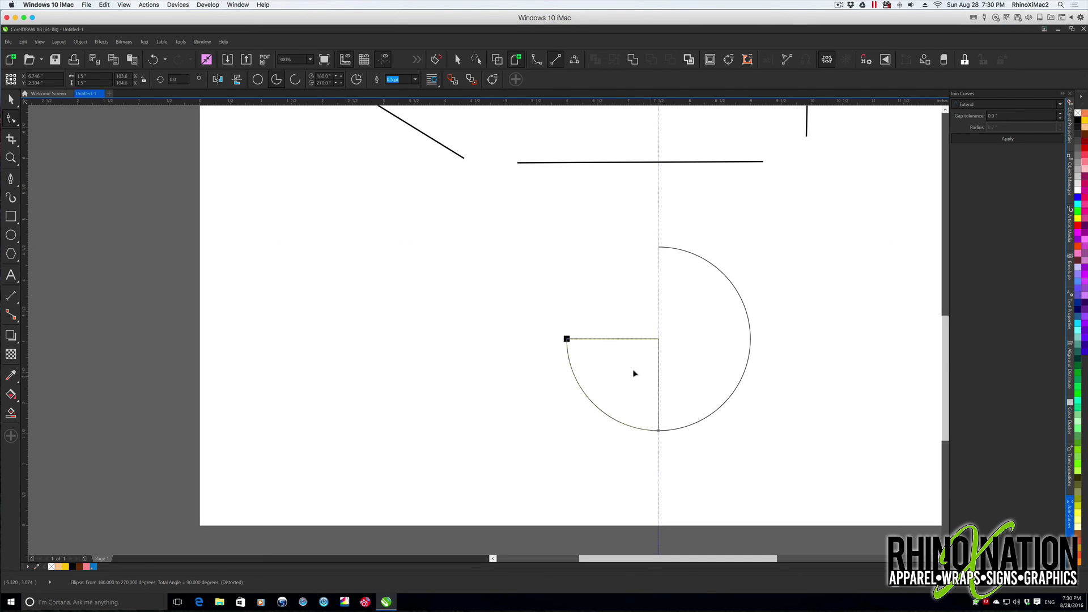
key(ctrl+z)
Select both half arcs and join them into one curve with an endpoint tolerance of 0 in
click(11, 101)
drag(495, 213, 866, 494)
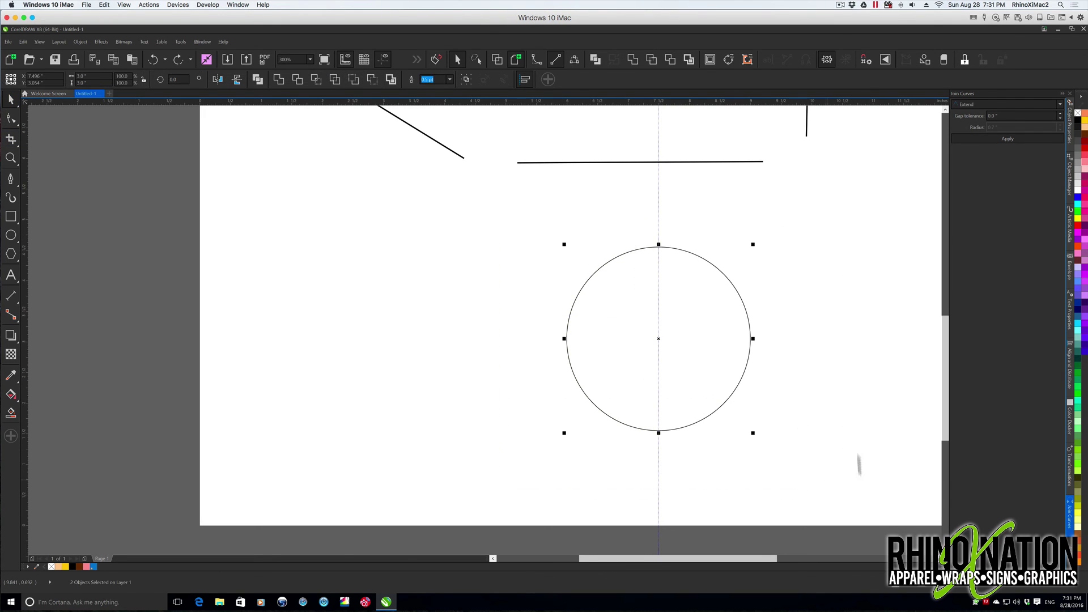
right_click(712, 282)
click(739, 286)
key(ctrl+j)
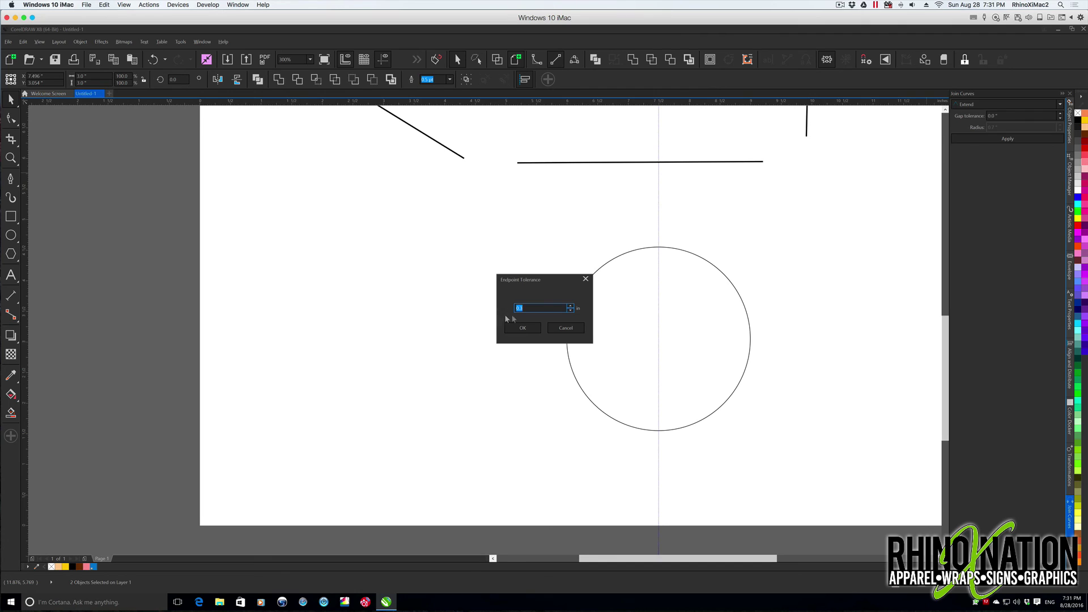
text(0)
click(522, 328)
click(452, 277)
Pull the joined circle's top and bottom nodes inward to test it, and undo back to two separate half arcs
click(11, 119)
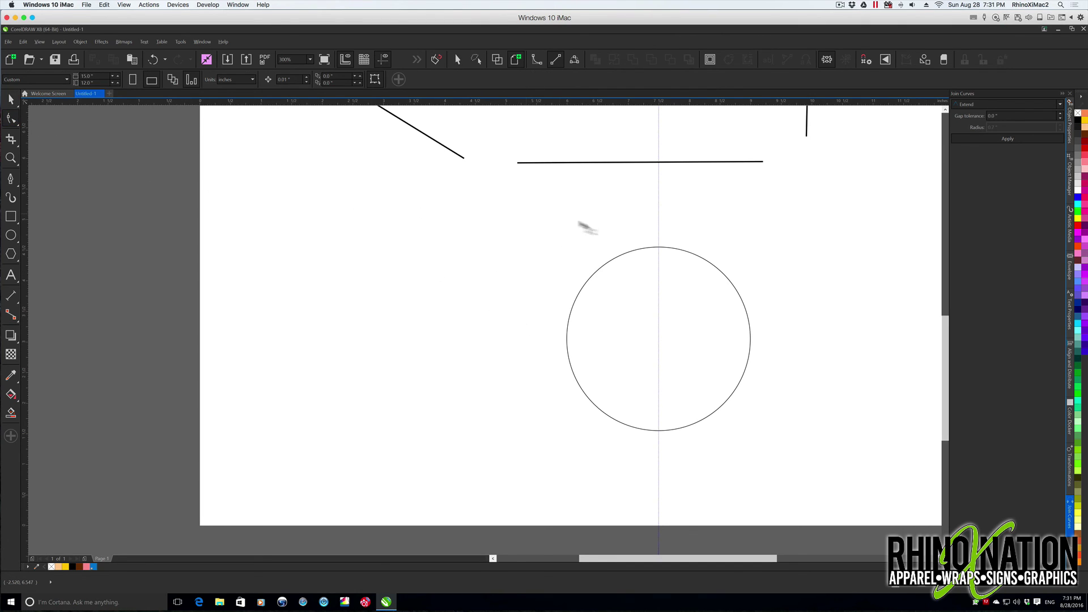
click(659, 248)
drag(659, 248, 659, 337)
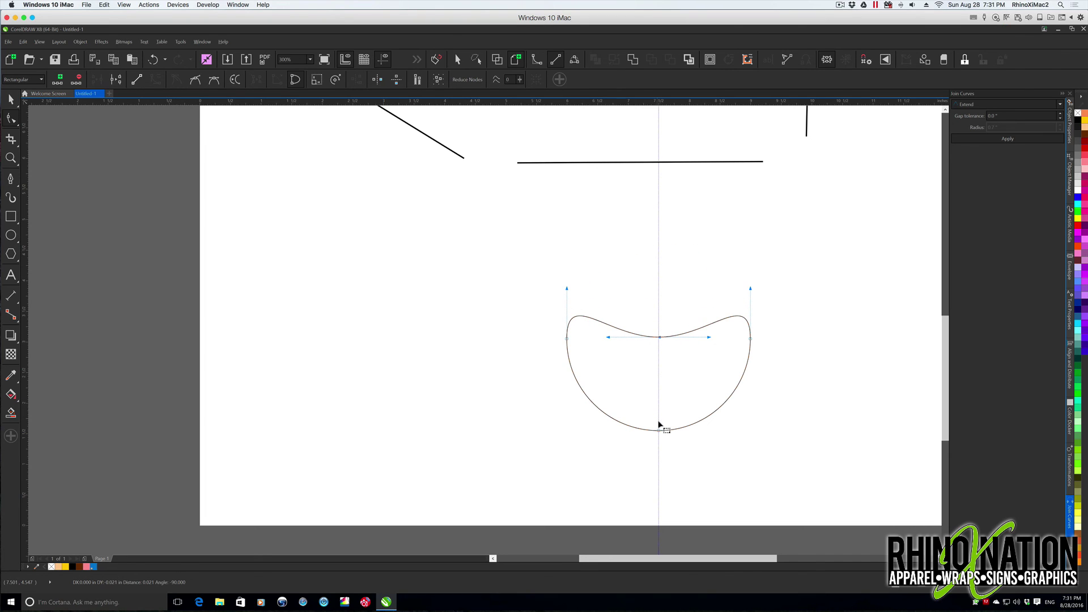
drag(660, 430, 663, 379)
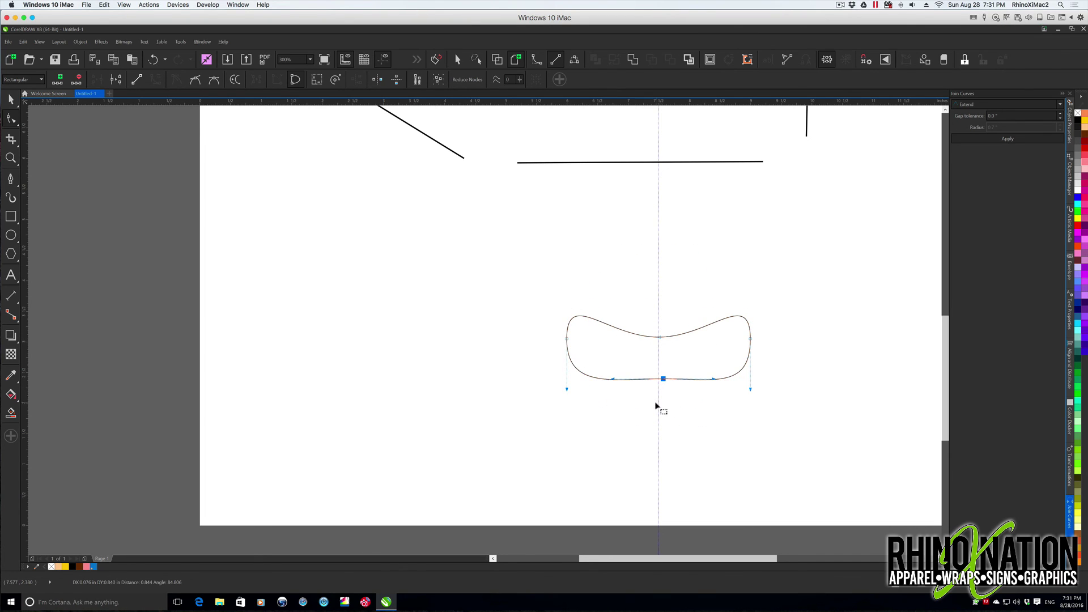
key(ctrl+z)
key(ctrl+z)
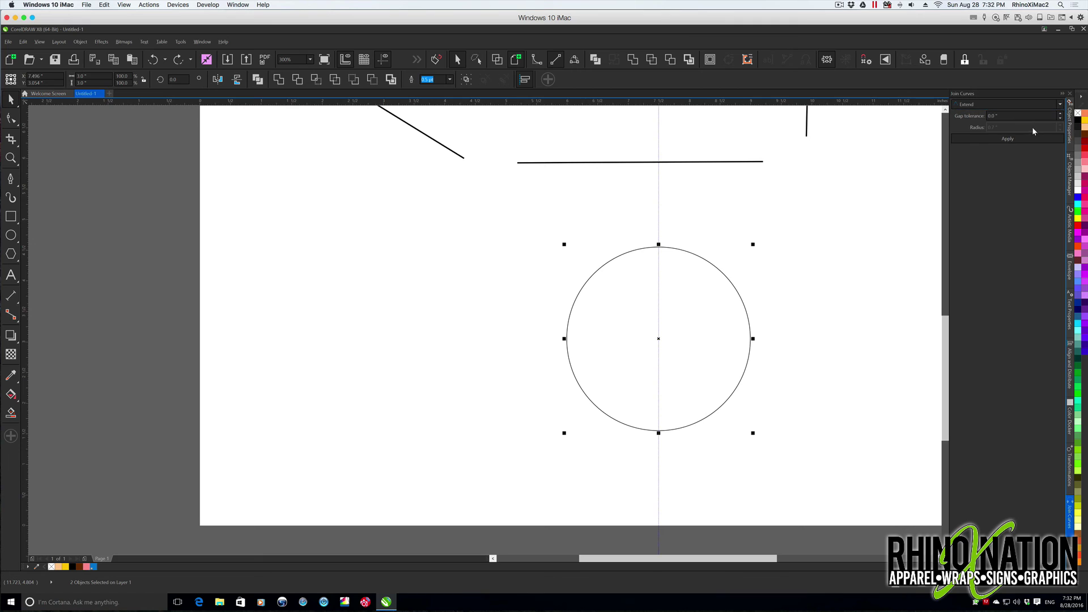
Join the half arcs using Extend with a 0 in gap tolerance, move the resulting circle right, and undo both changes
click(1008, 138)
drag(733, 281, 800, 281)
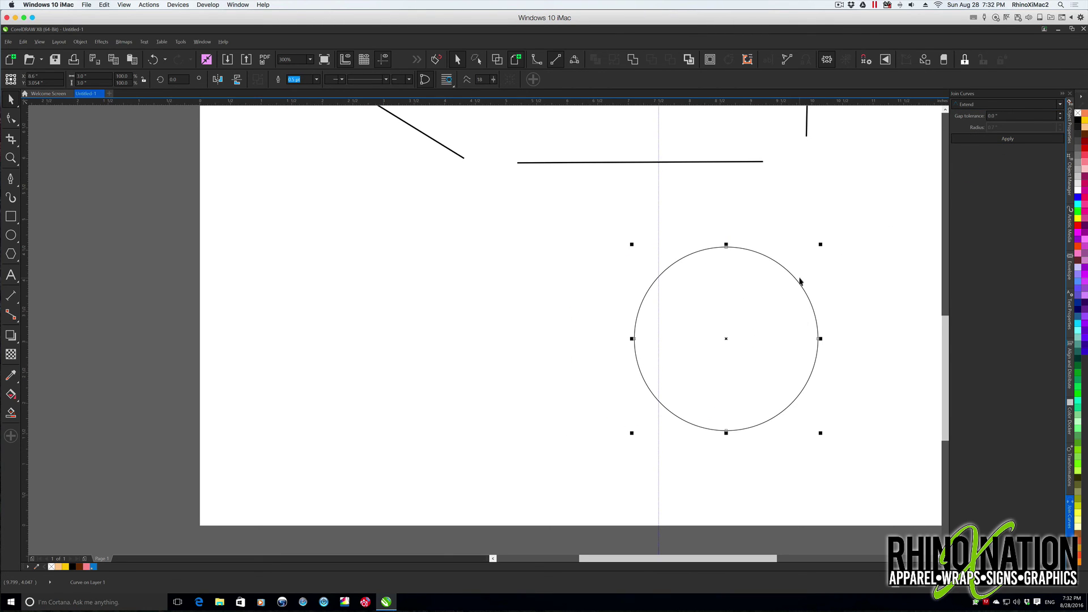
key(ctrl+z)
Move the right half arc about 1.1 in away from the left one, and select both arcs
drag(747, 321, 817, 324)
drag(541, 228, 854, 469)
Set the gap tolerance to 3 in, join the separated half arcs with Extend, and undo the join
drag(1006, 118, 962, 116)
text(3)
key(Tab)
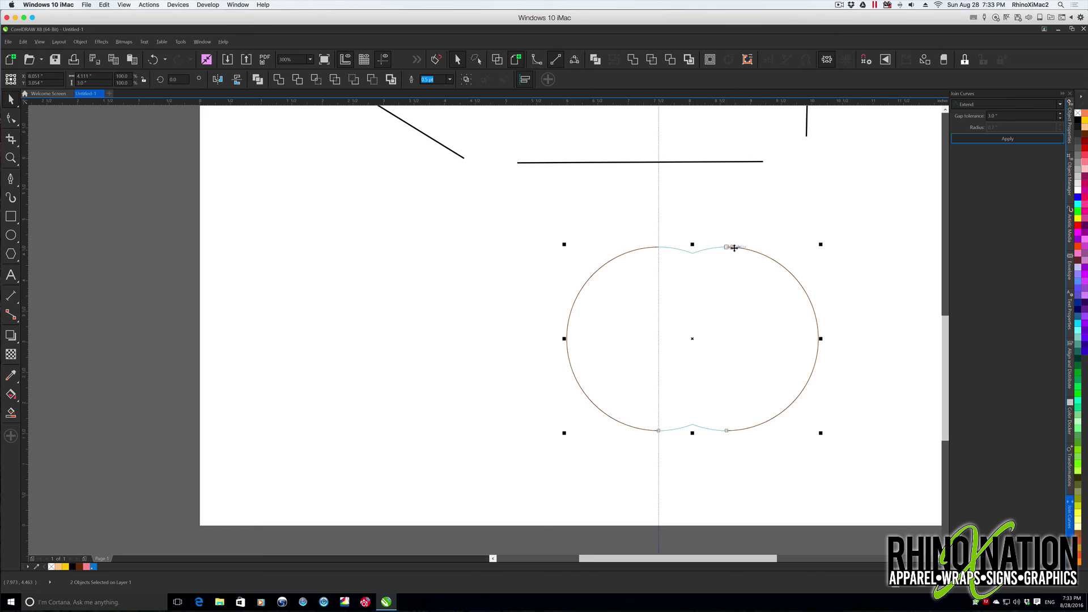
key(Return)
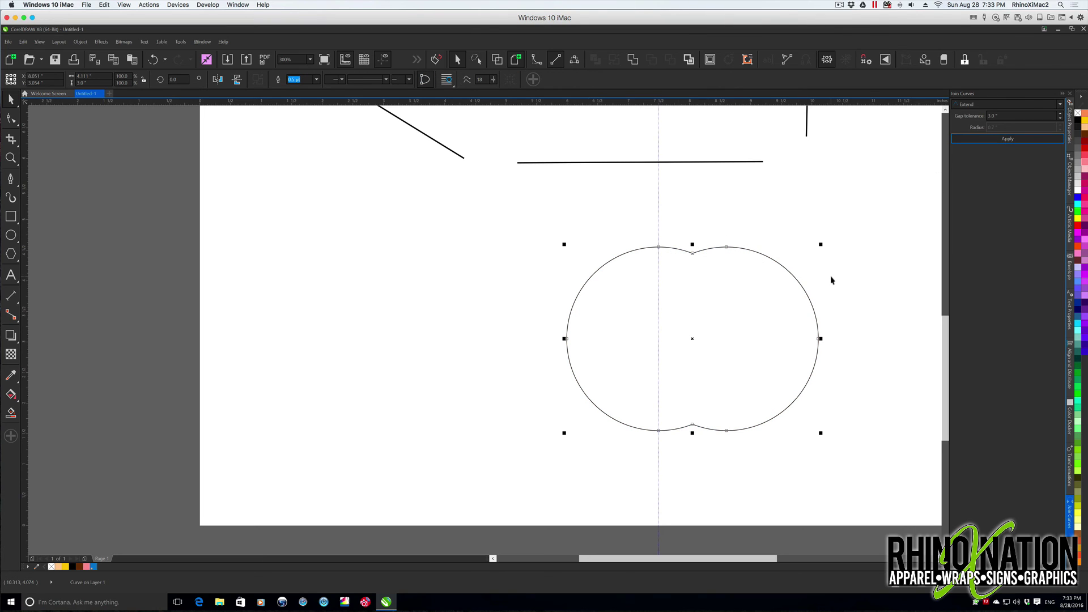
key(ctrl+z)
Switch the join type to Chamfer and on to Fillet for the half arcs, and set the fillet radius to 0.25 in
key(Tab)
key(Down)
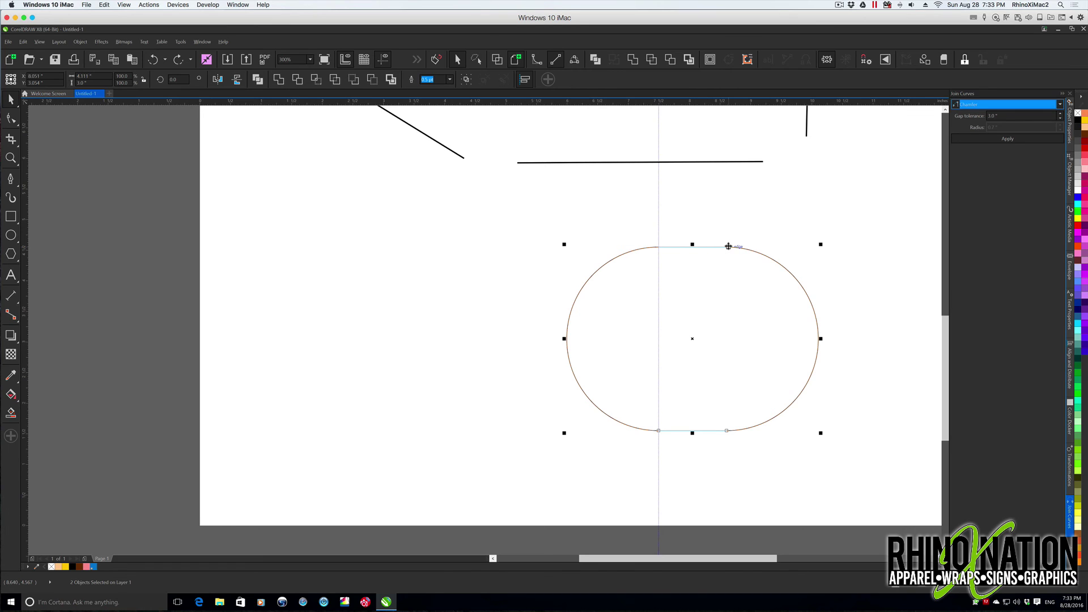
key(Down)
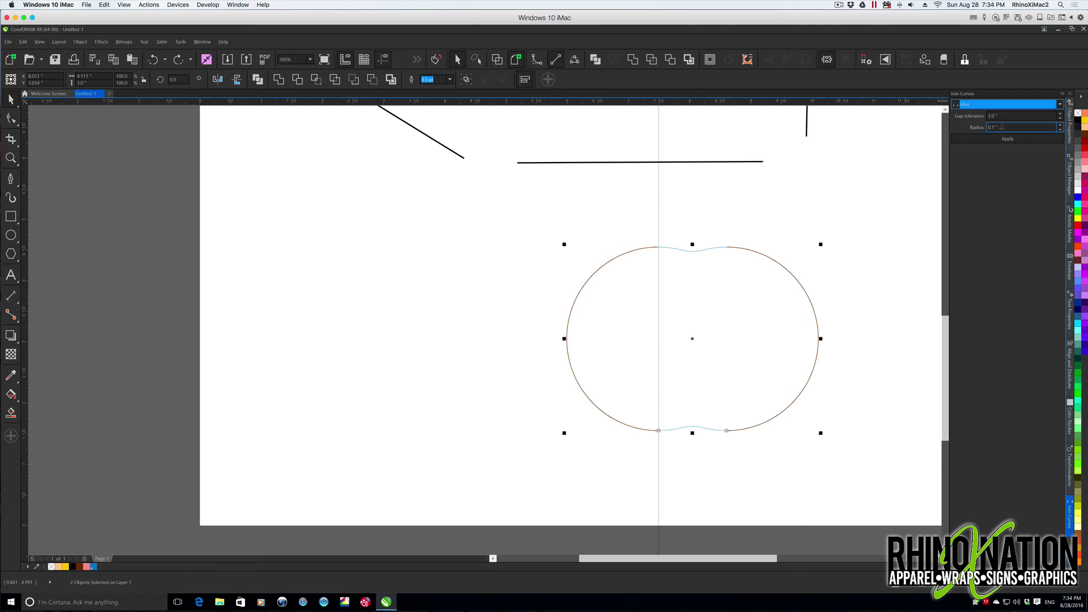
click(991, 128)
text(.25)
key(Tab)
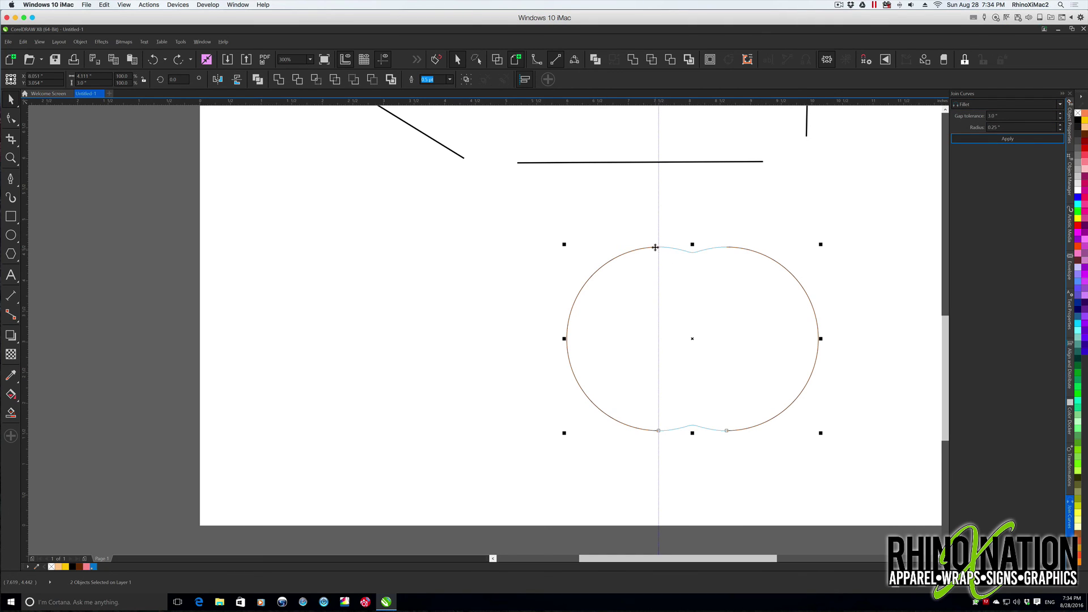